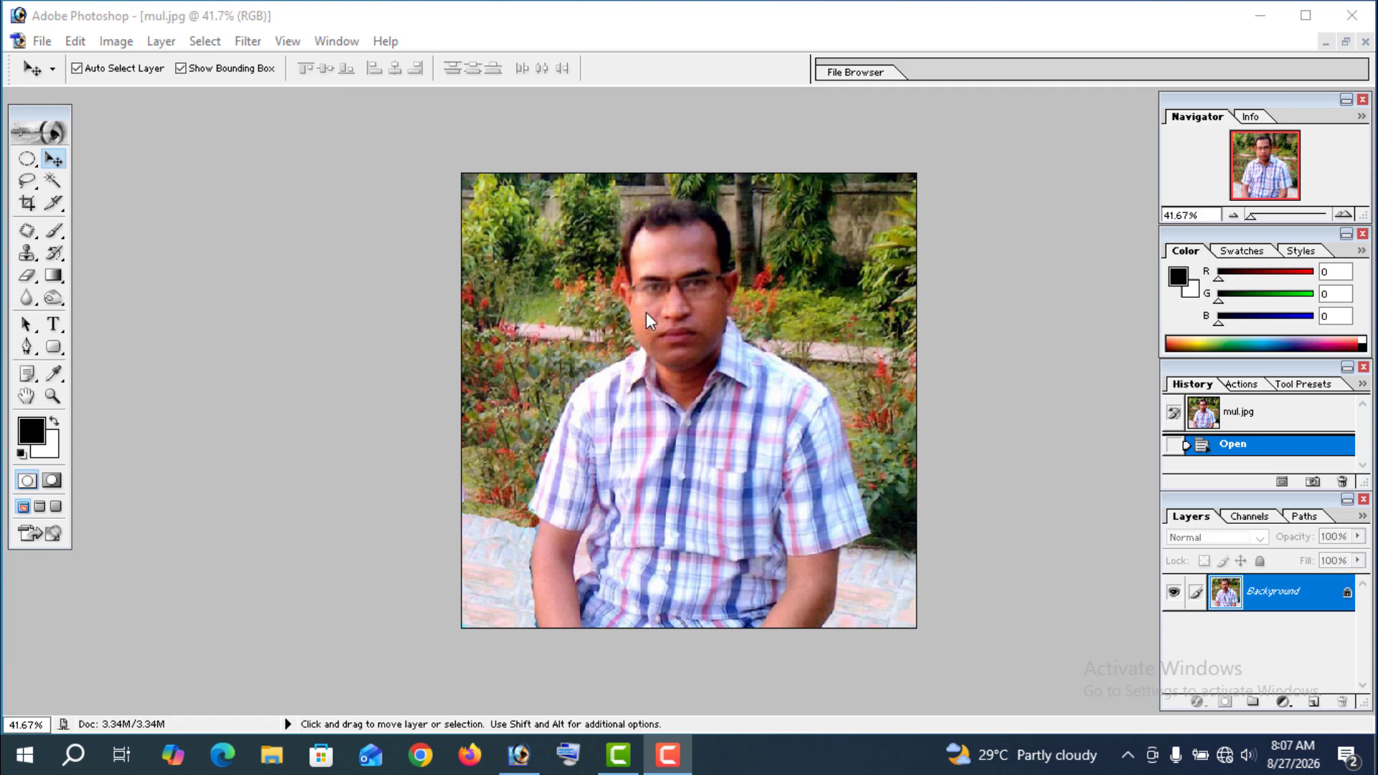
Step: Crop the photo around the man's head and torso at 1.5 in by 1.9 in and 300 pixels/inch, and undo the crop
click(544, 327)
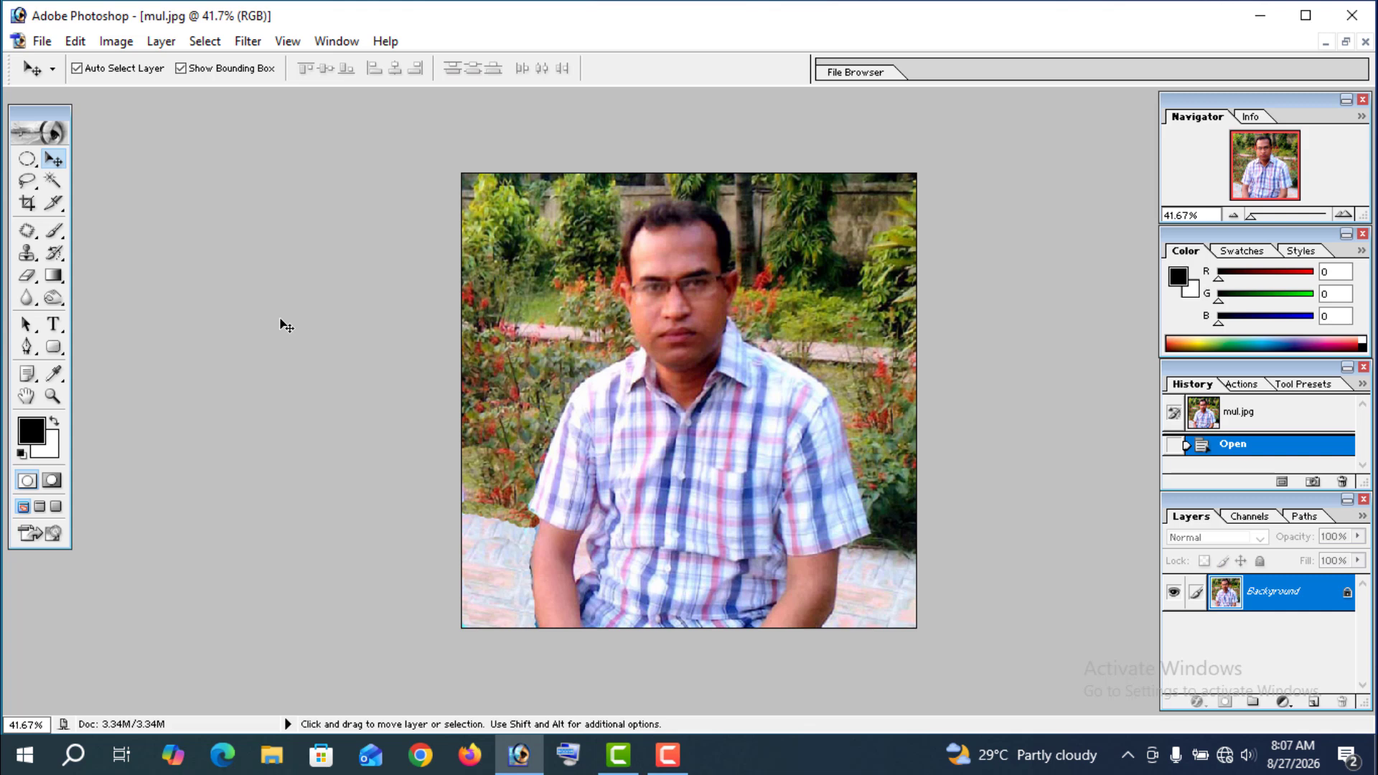
click(27, 203)
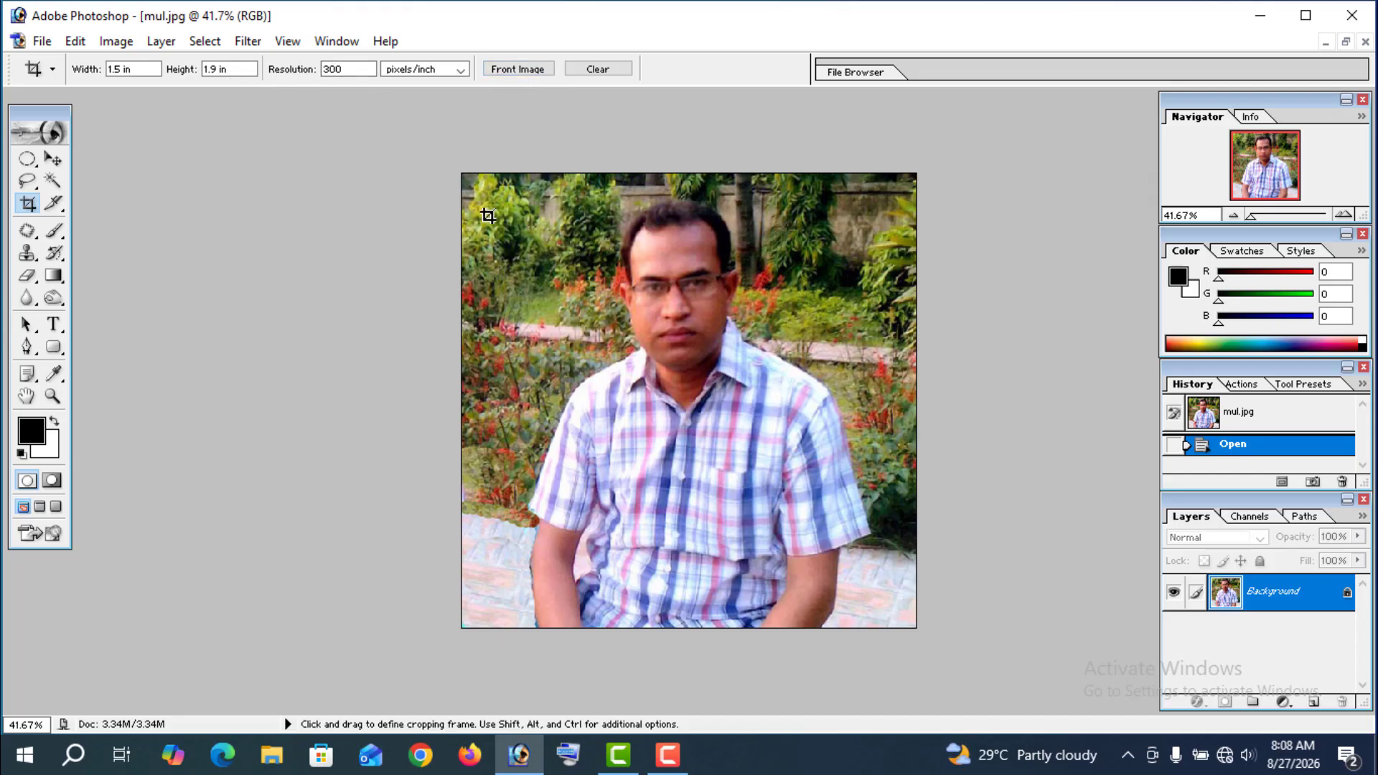
drag(544, 193, 856, 532)
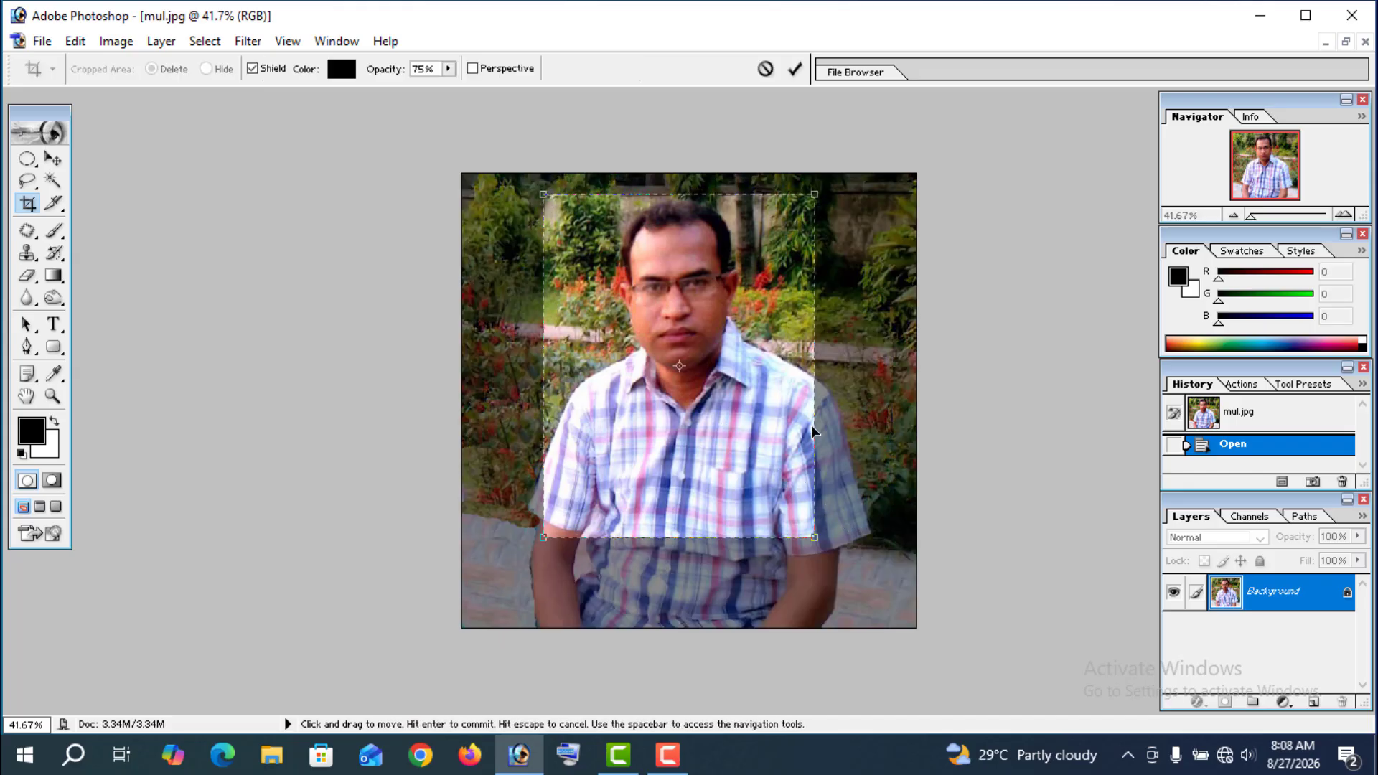
click(794, 69)
scroll(742, 269, up, 7)
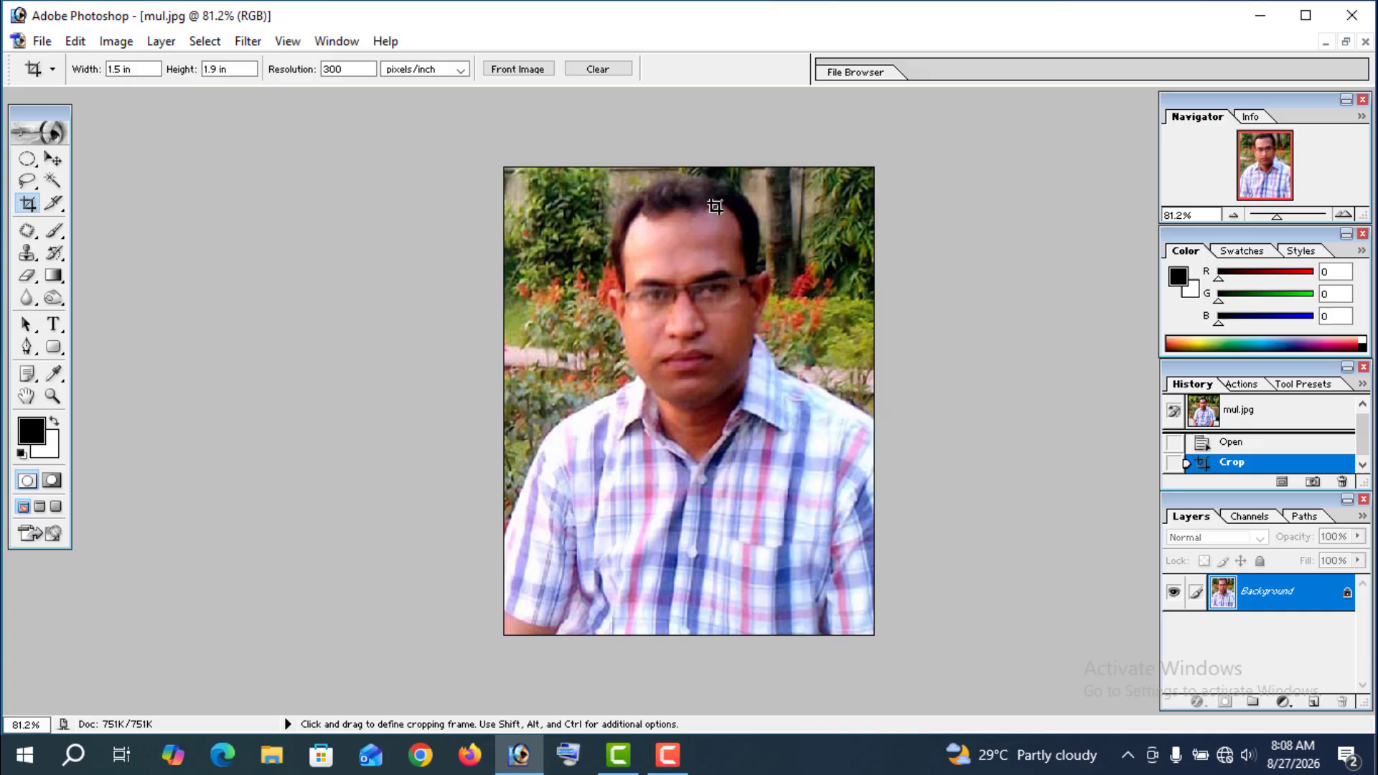
click(71, 41)
click(120, 64)
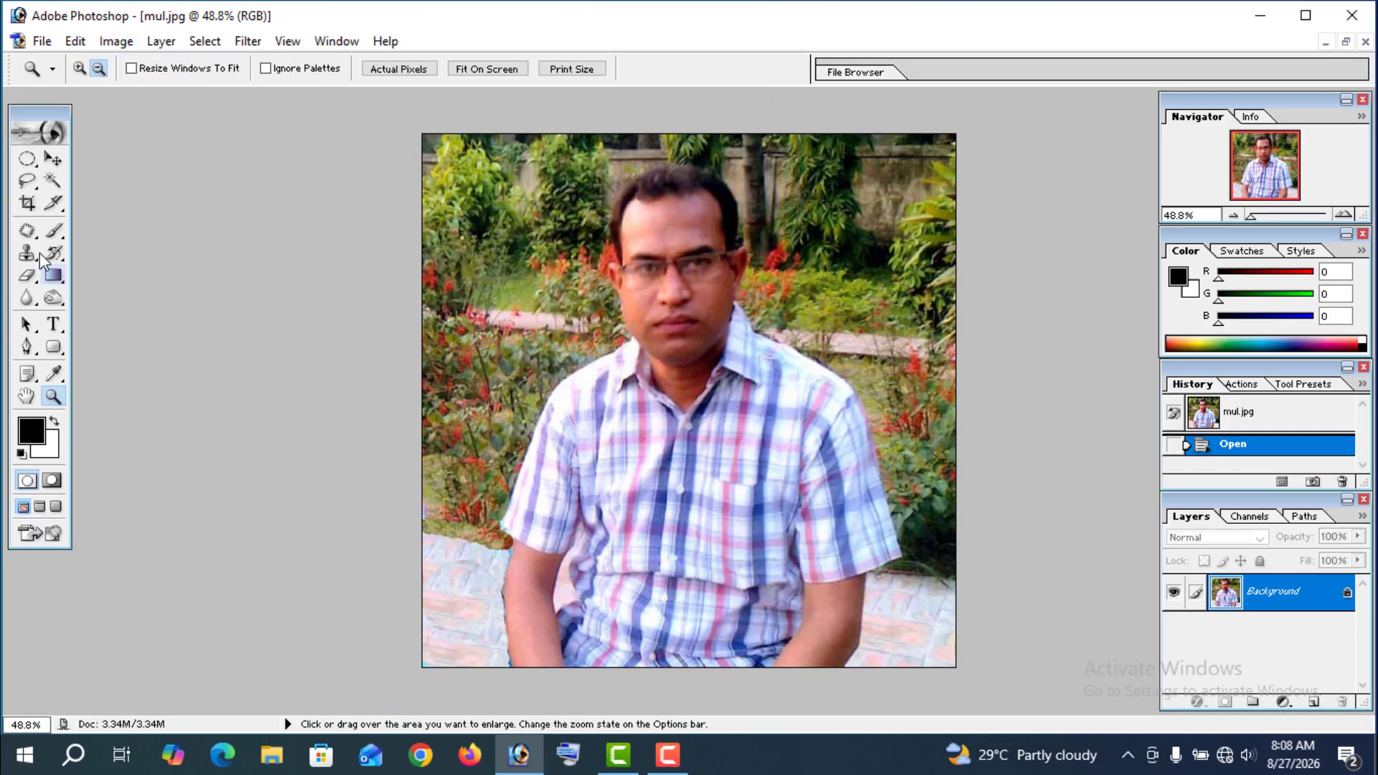
Step: Clear the preset crop dimensions, crop the photo with a free frame around the man's head and torso, and undo the crop
click(27, 203)
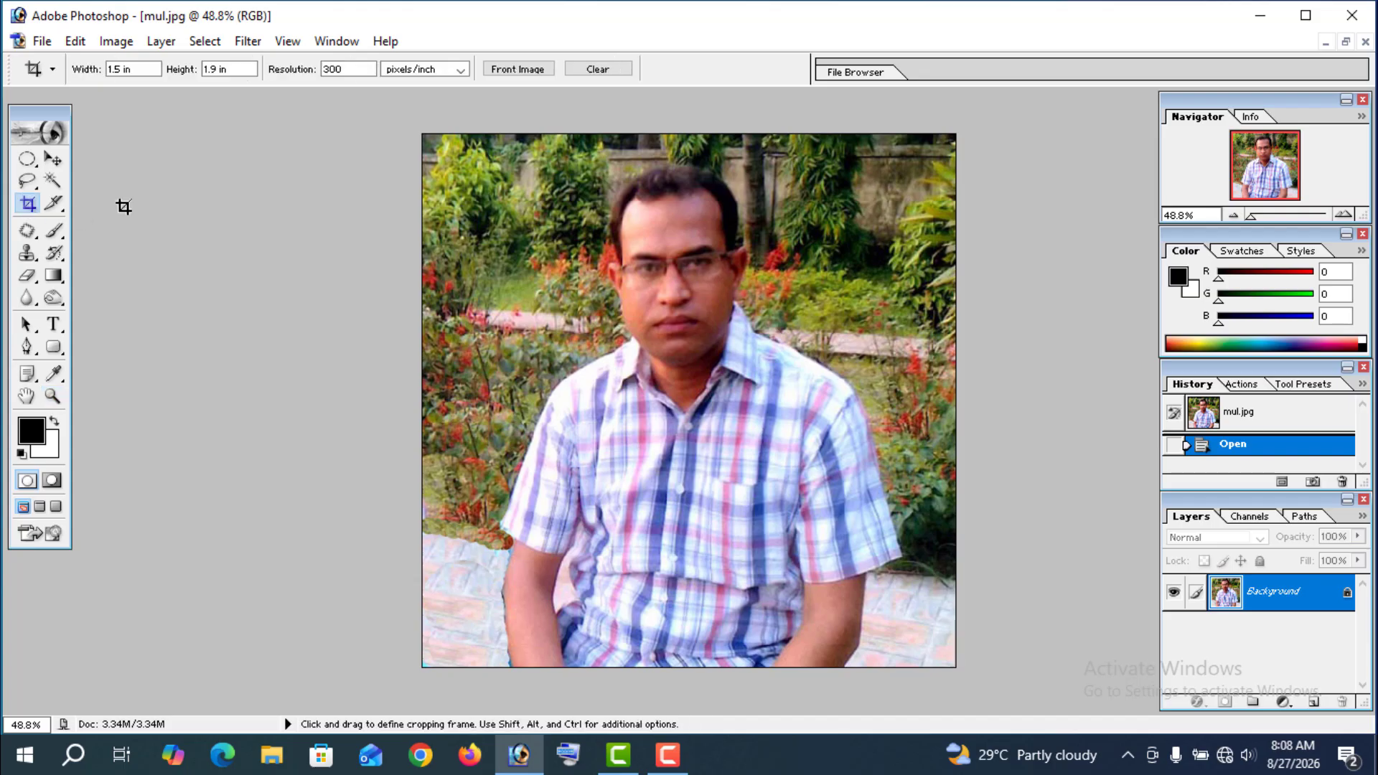
click(599, 69)
drag(502, 171, 875, 573)
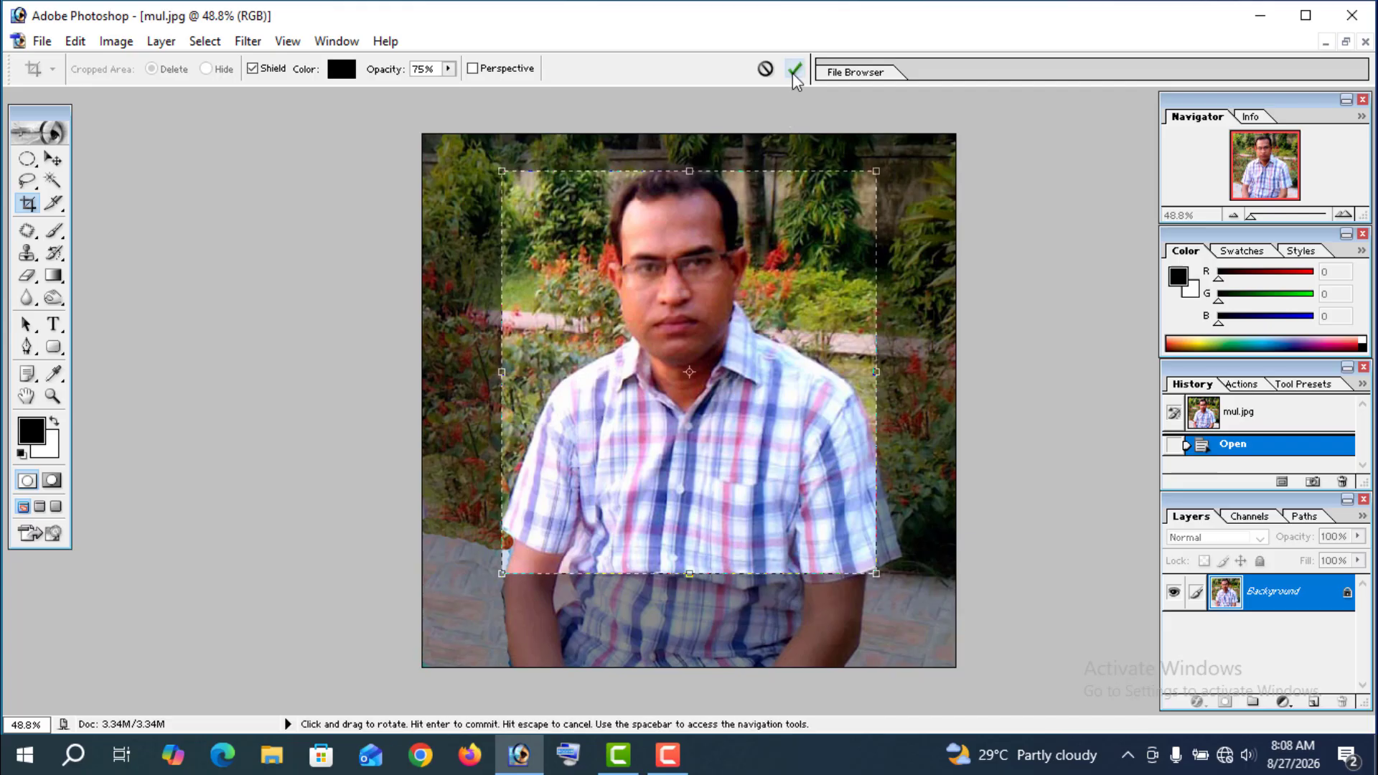
click(793, 69)
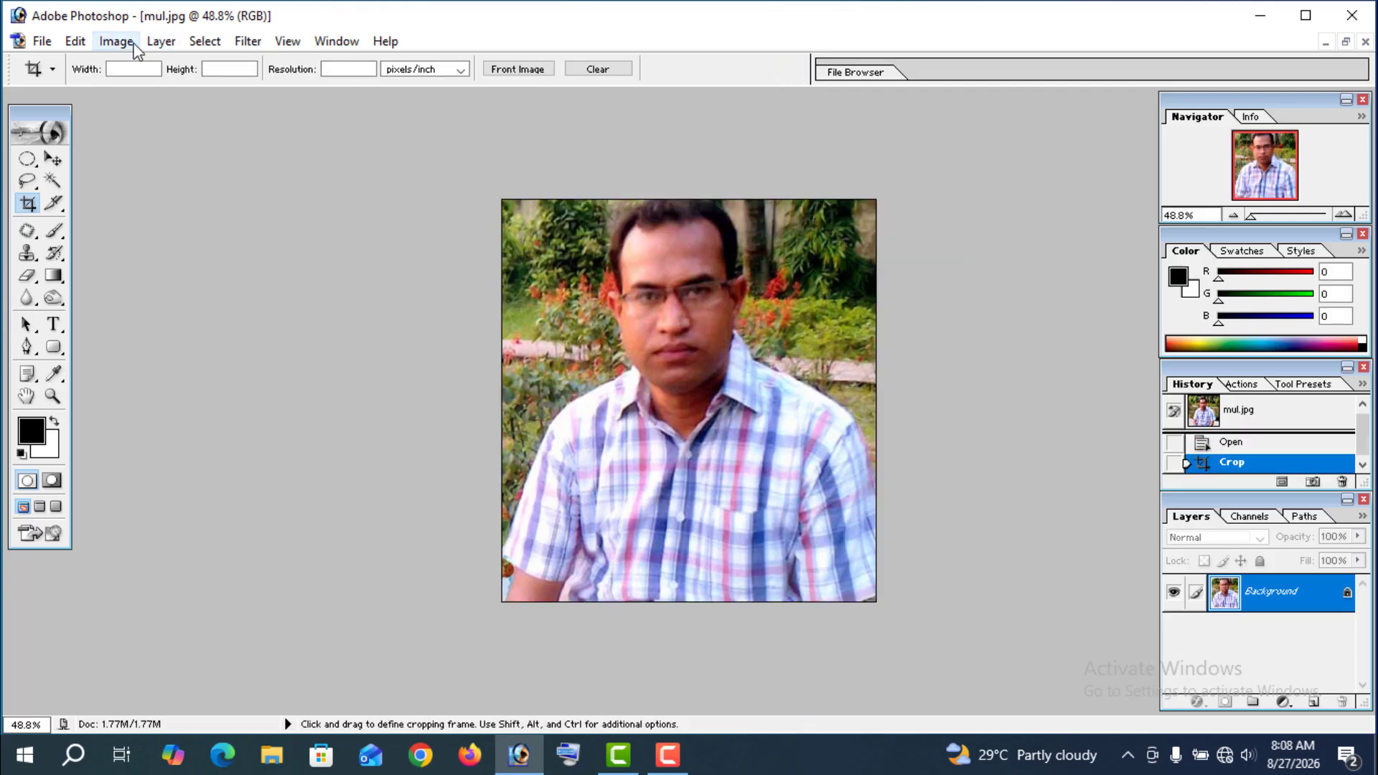
click(75, 41)
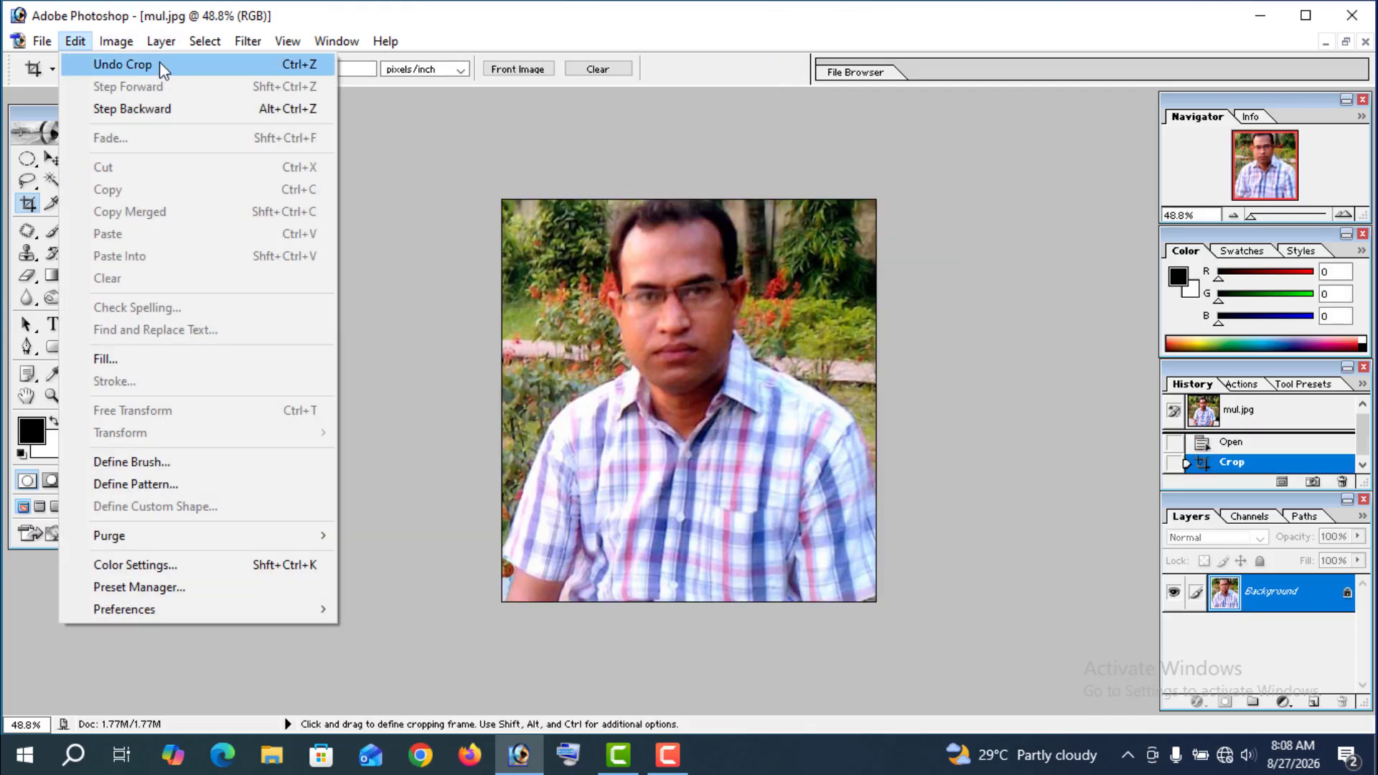
click(122, 65)
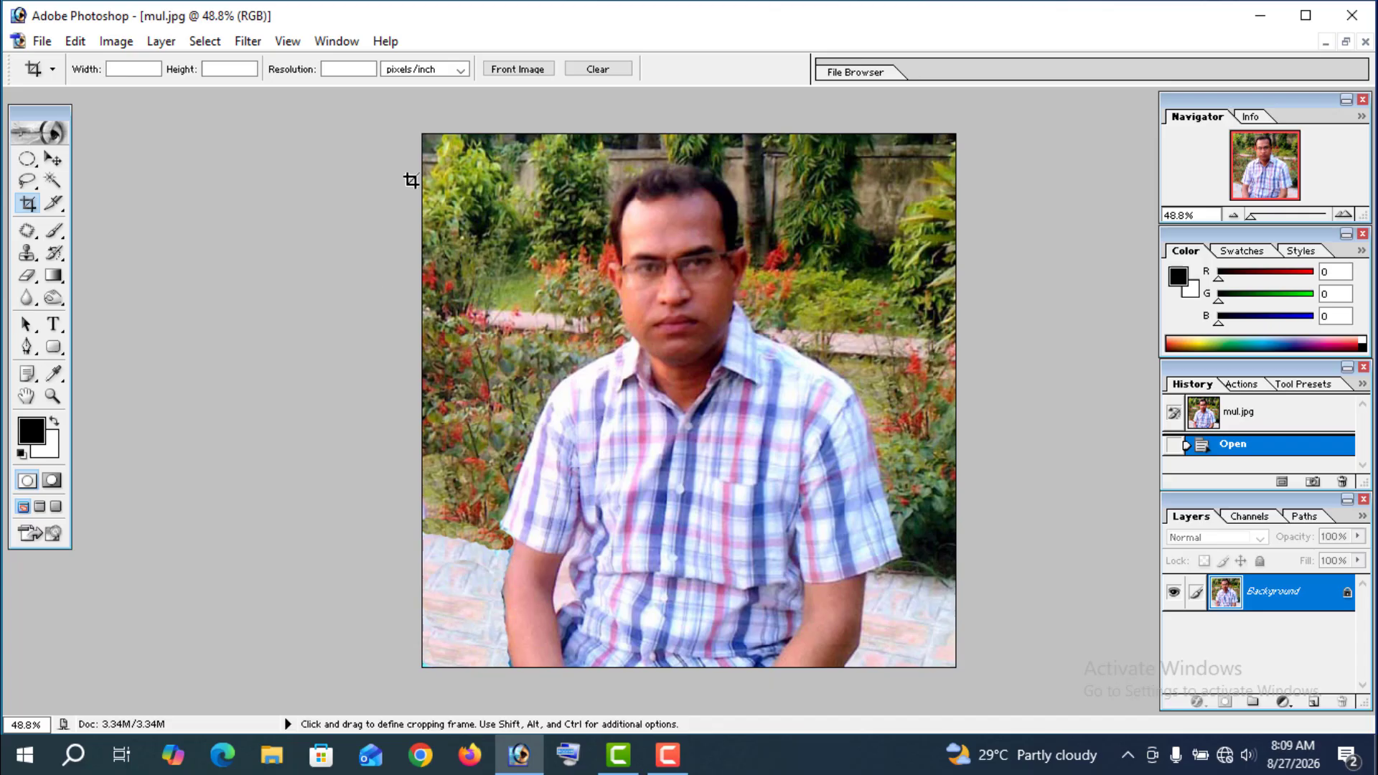
Step: Select a nearly circular area around the man with the Elliptical Marquee and copy it to a new layer
click(29, 159)
click(31, 163)
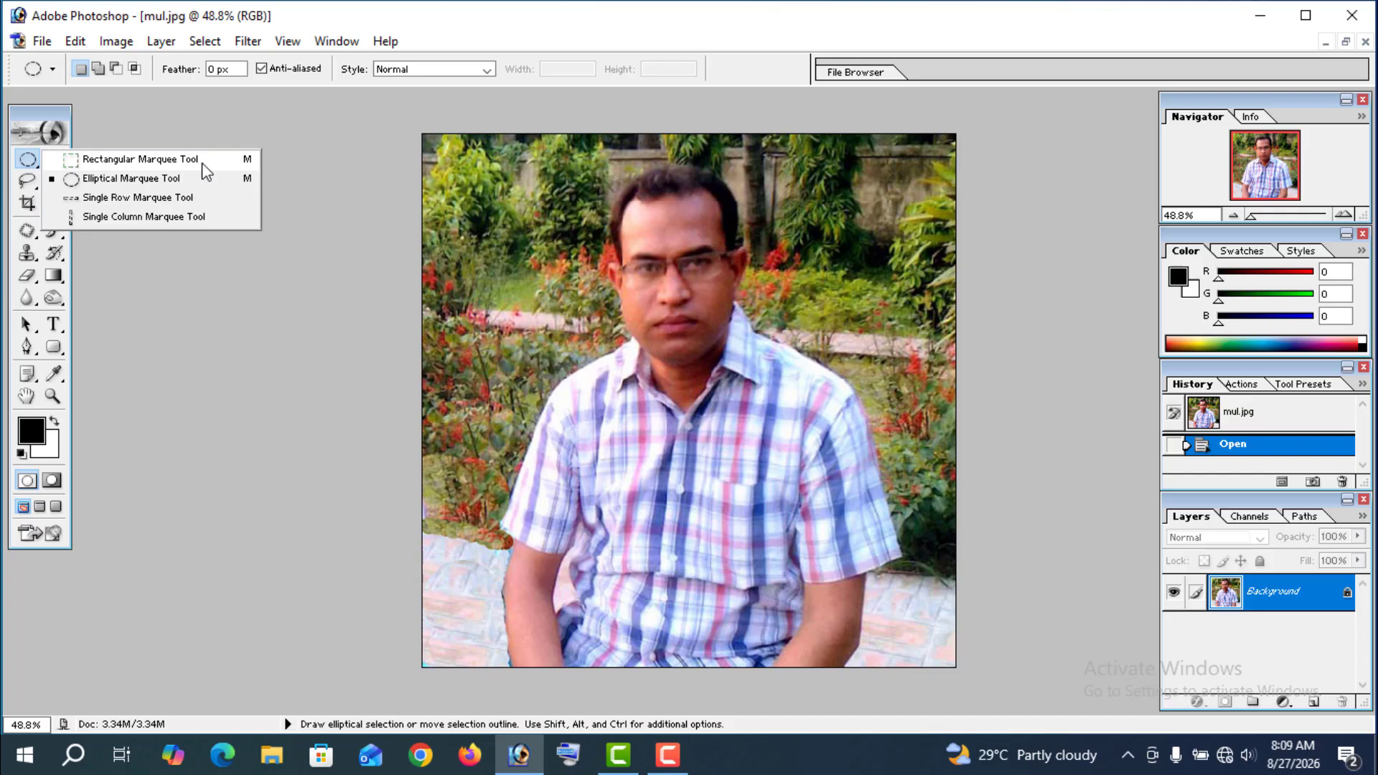
click(101, 179)
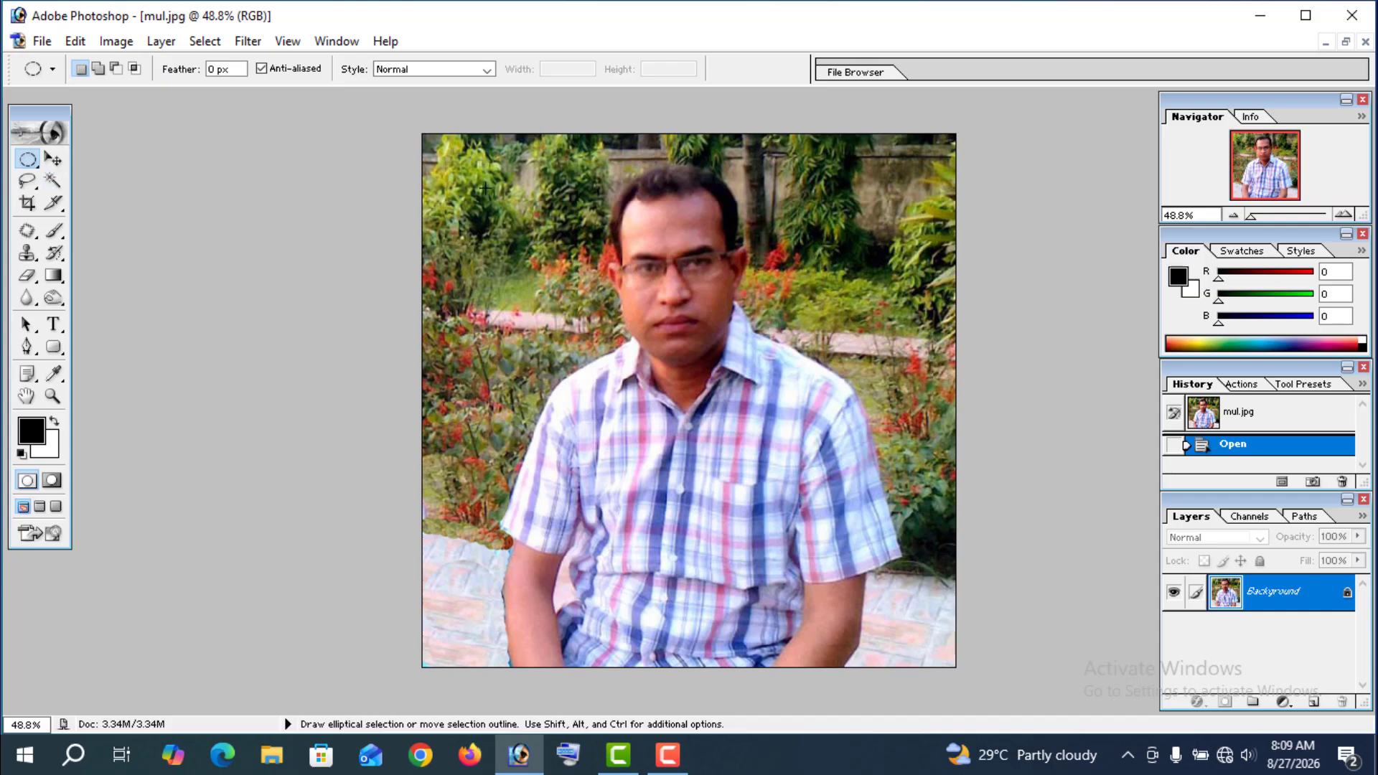
drag(475, 175, 911, 601)
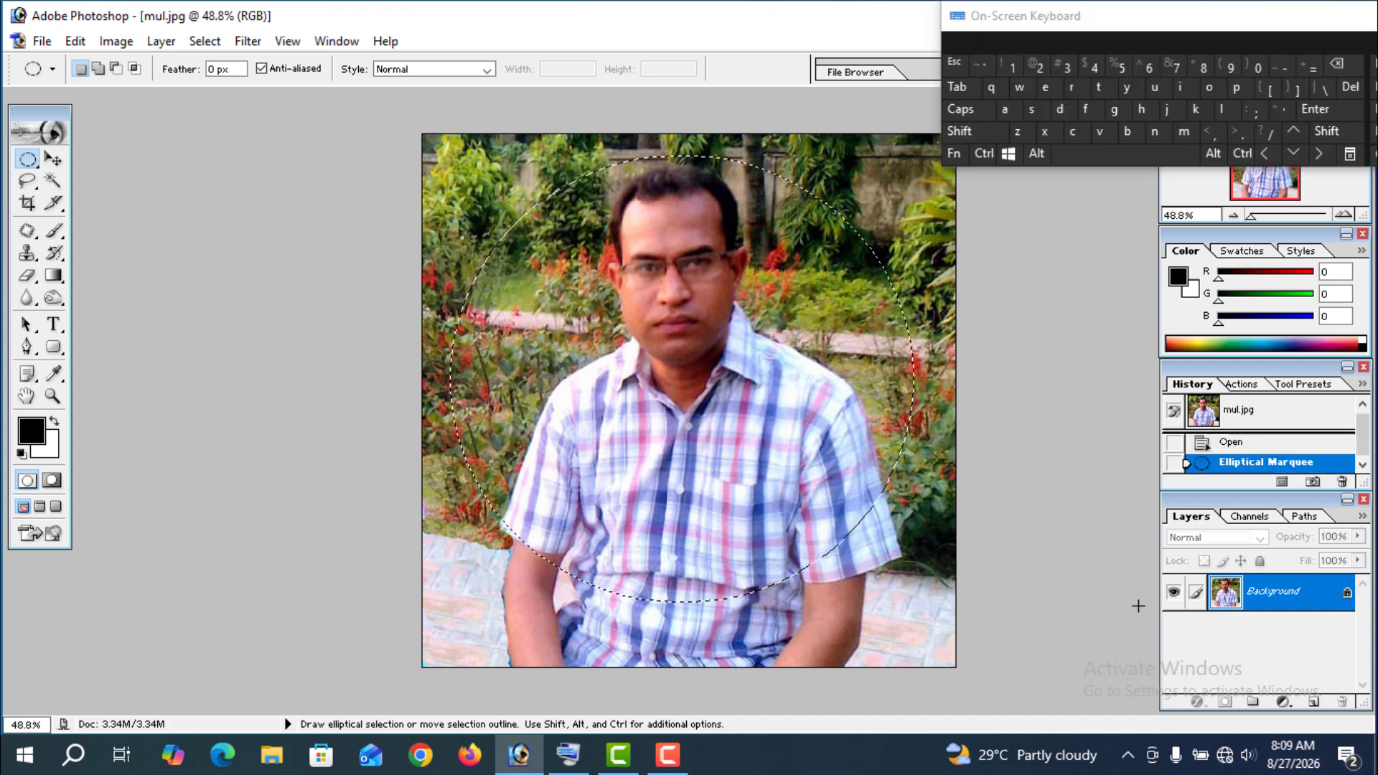
click(984, 153)
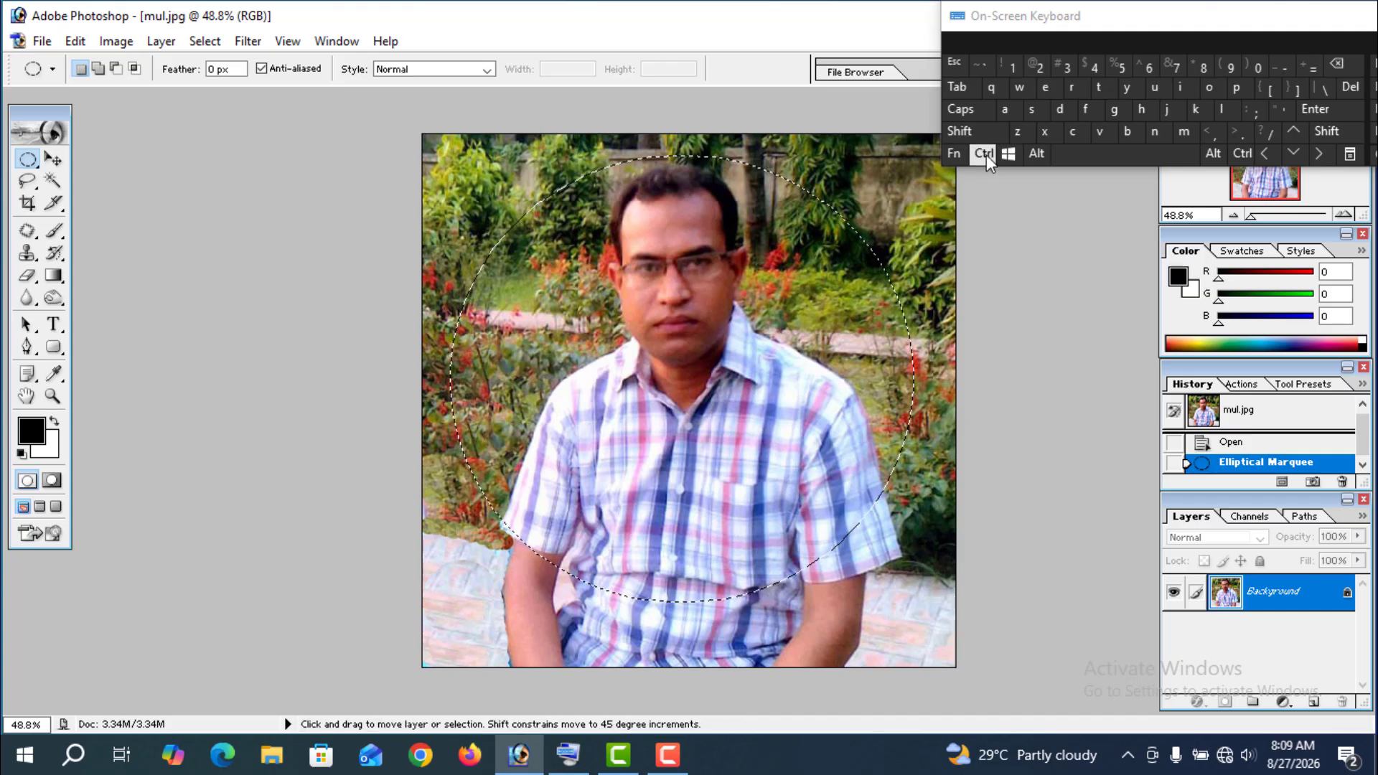
click(1166, 110)
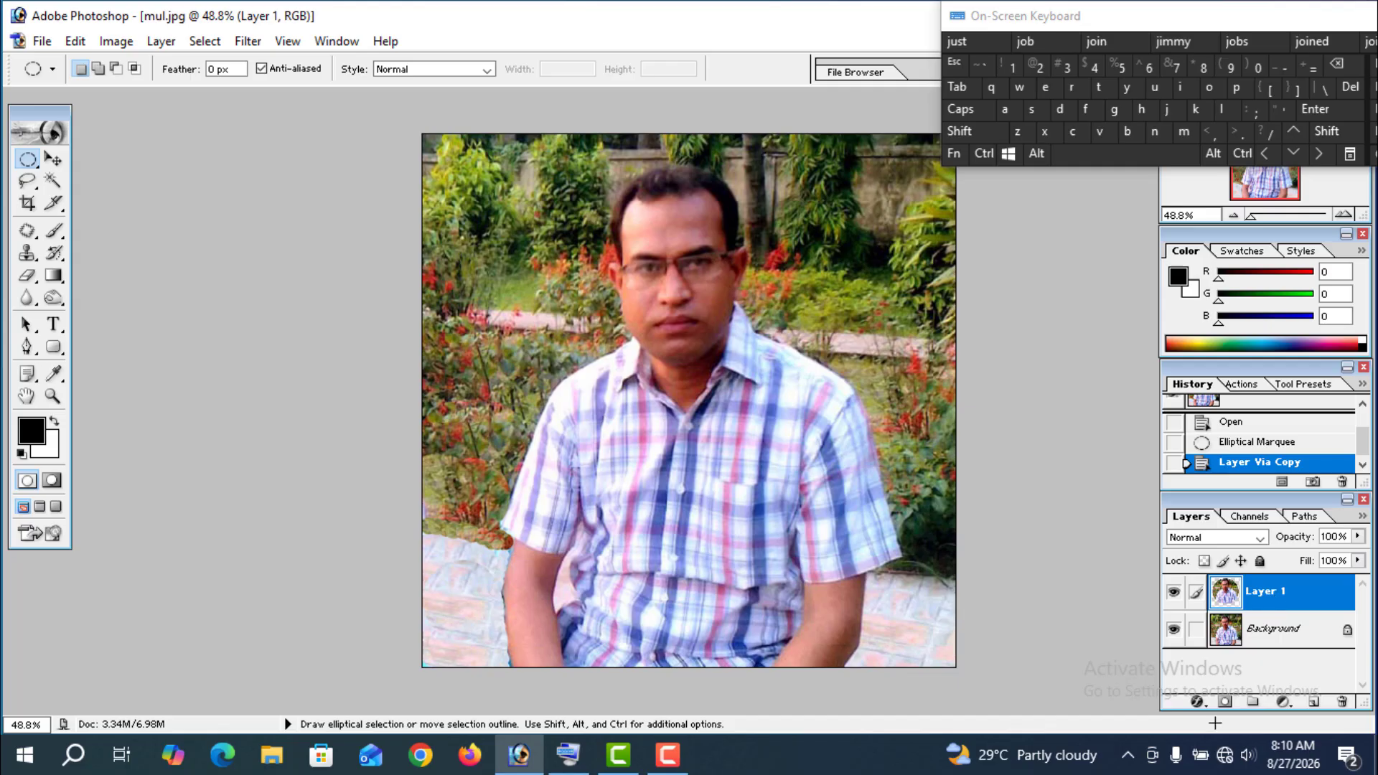
Step: Delete the Background layer, keeping only the round cutout layer
click(1278, 633)
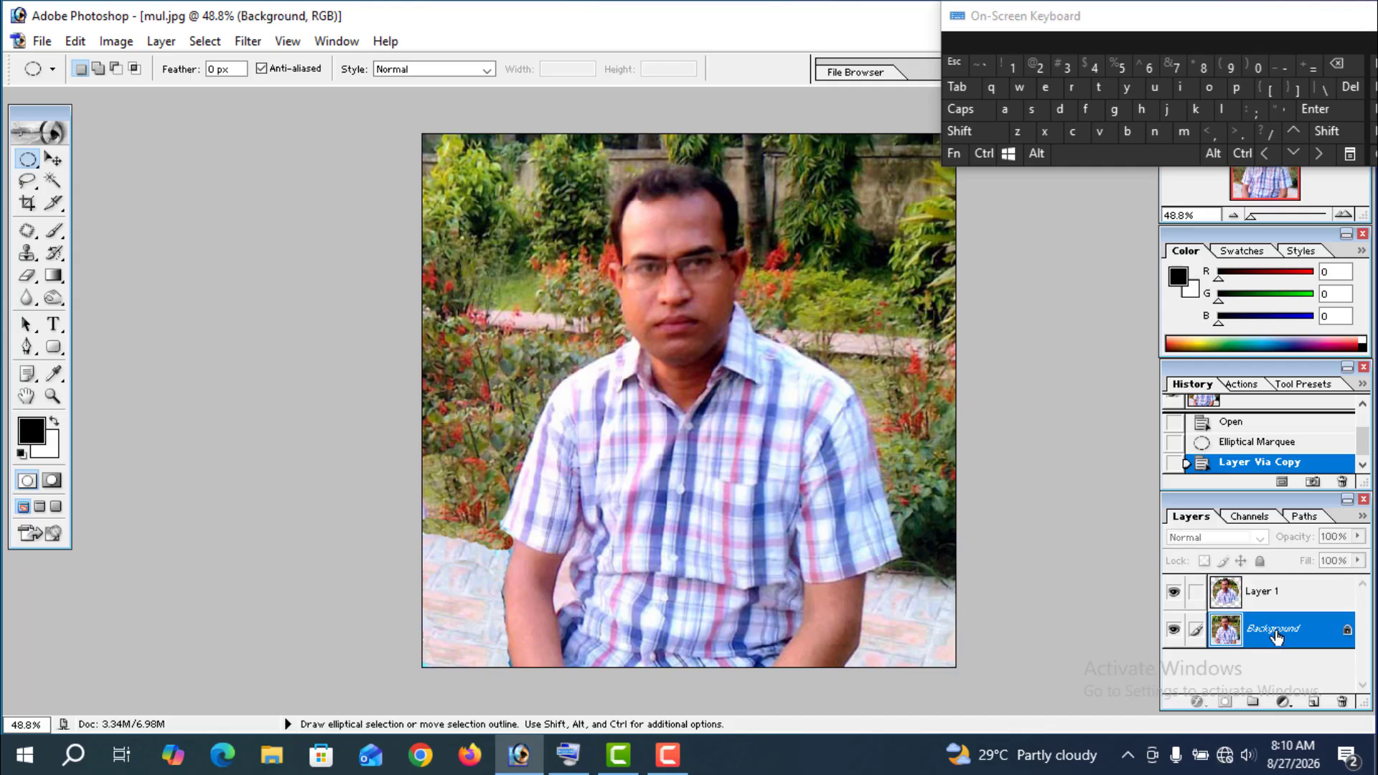
right_click(1276, 632)
click(1203, 463)
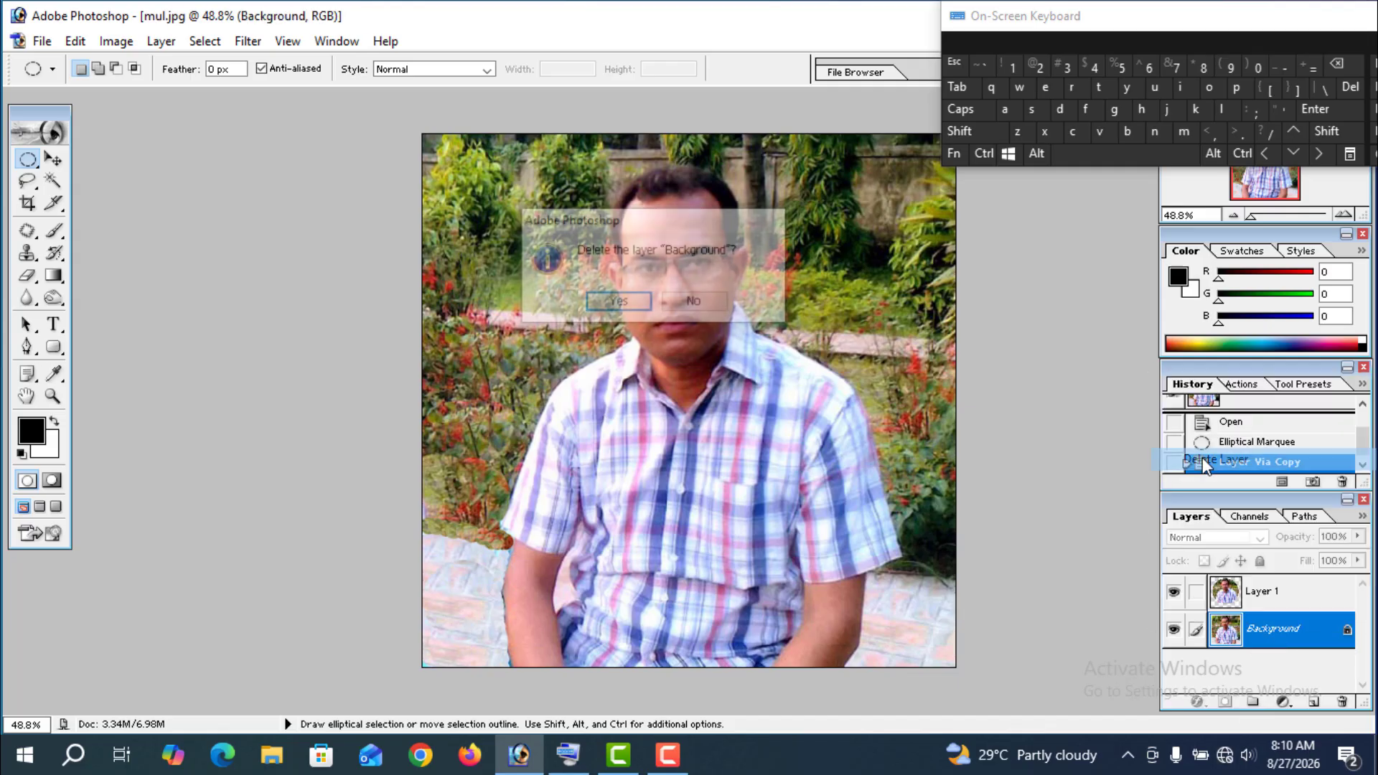
click(621, 300)
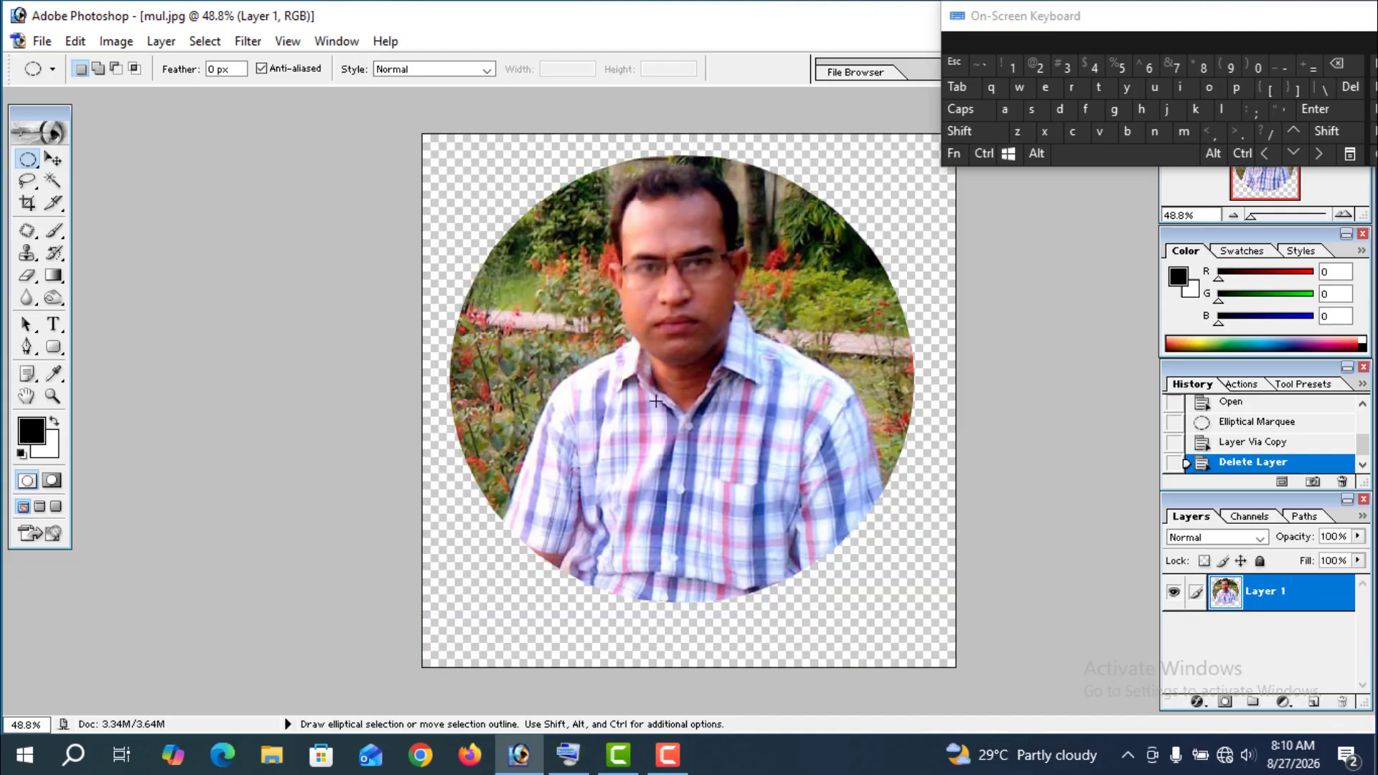
Step: Load the round cutout layer's outline as a selection, crop the image to it, and deselect
click(986, 153)
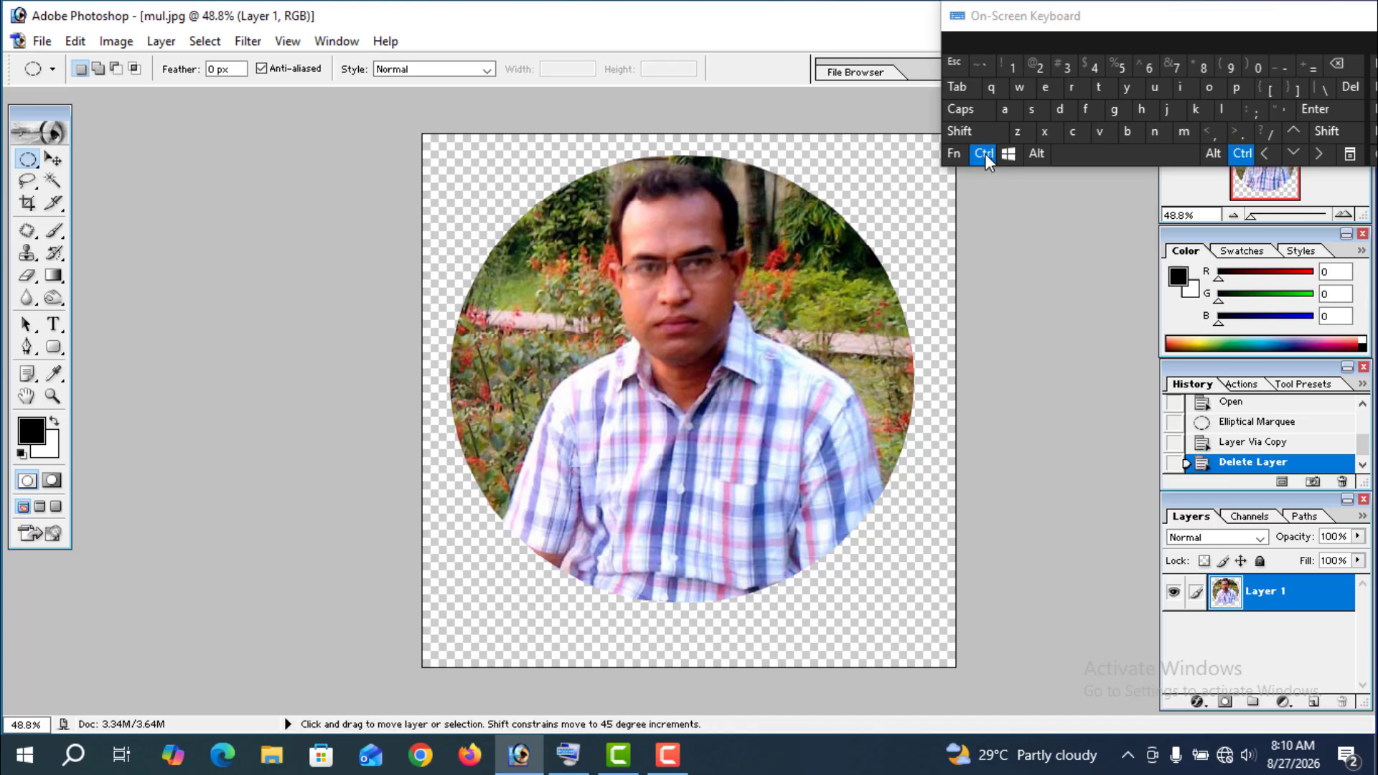
ctrl+click(1229, 592)
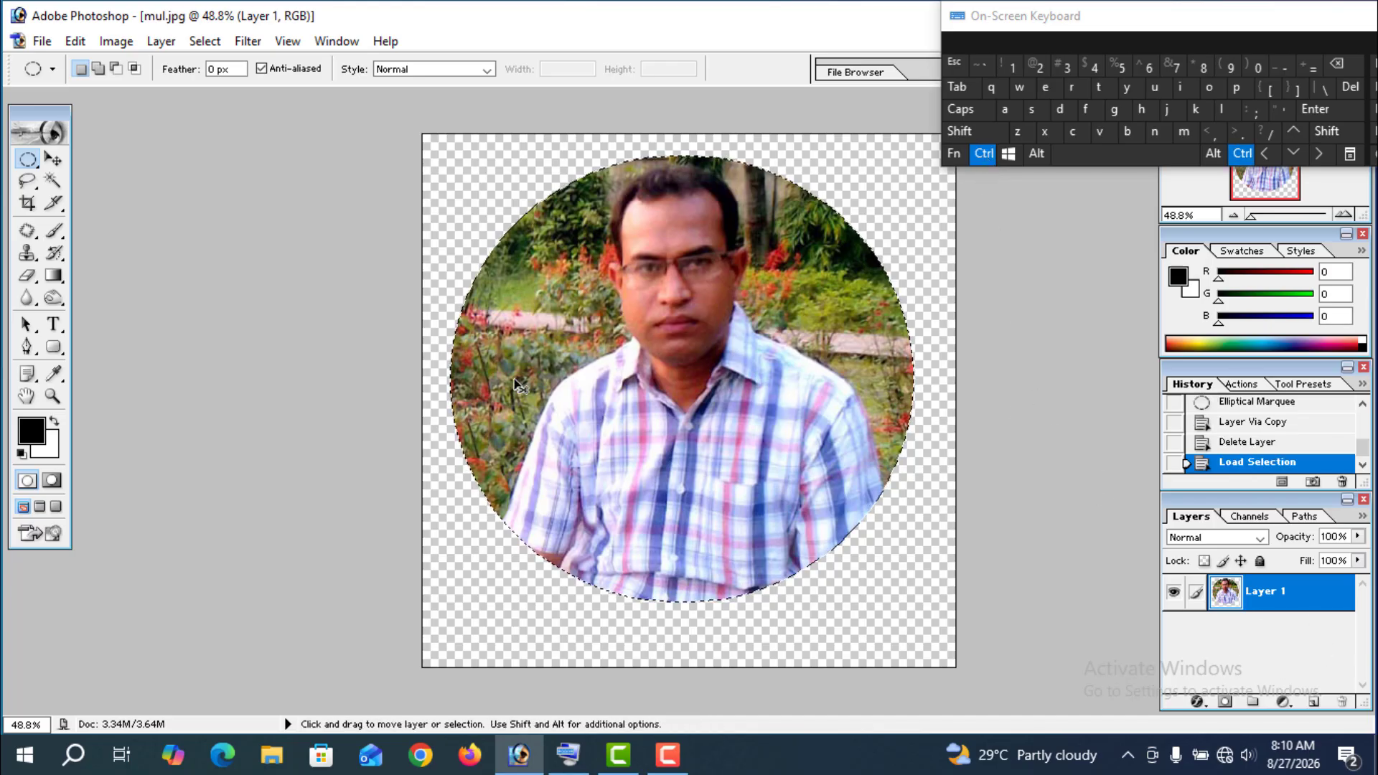
click(115, 44)
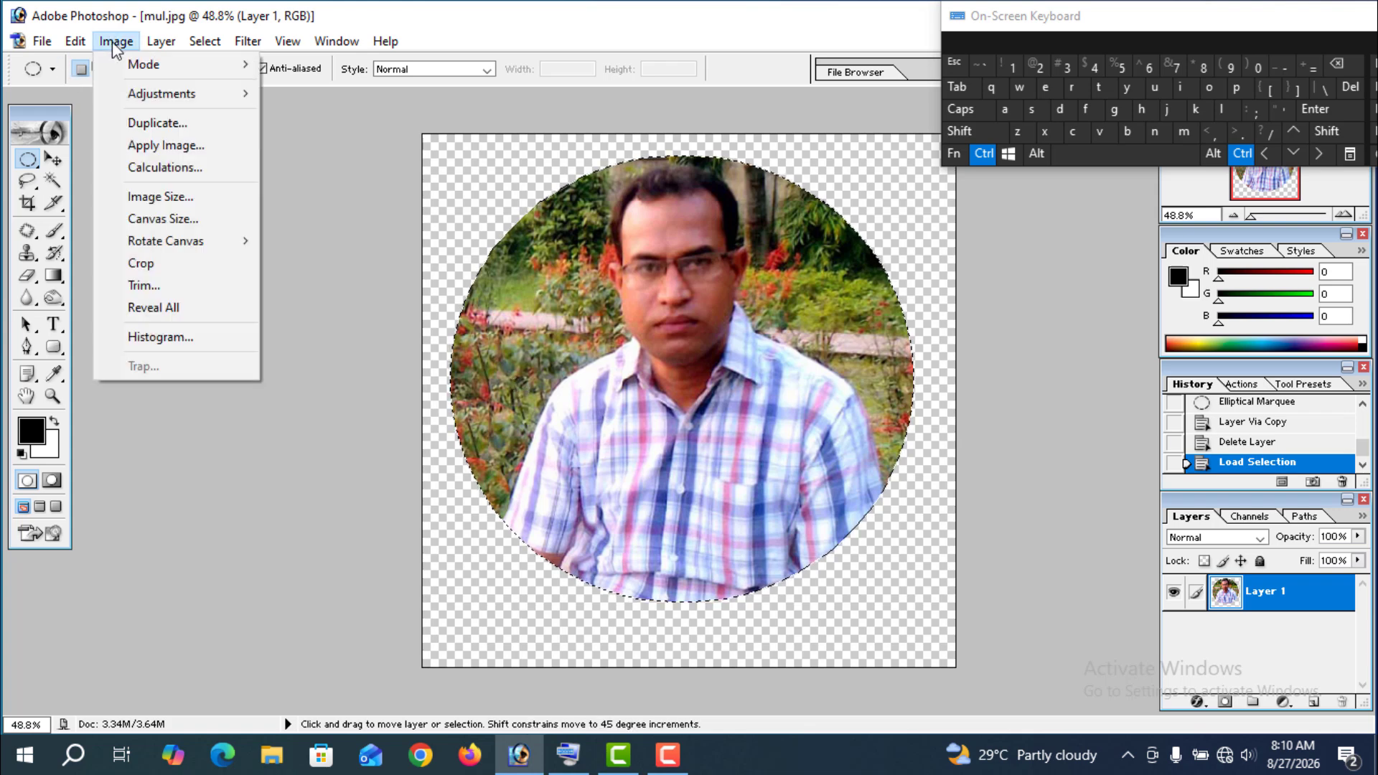
click(141, 264)
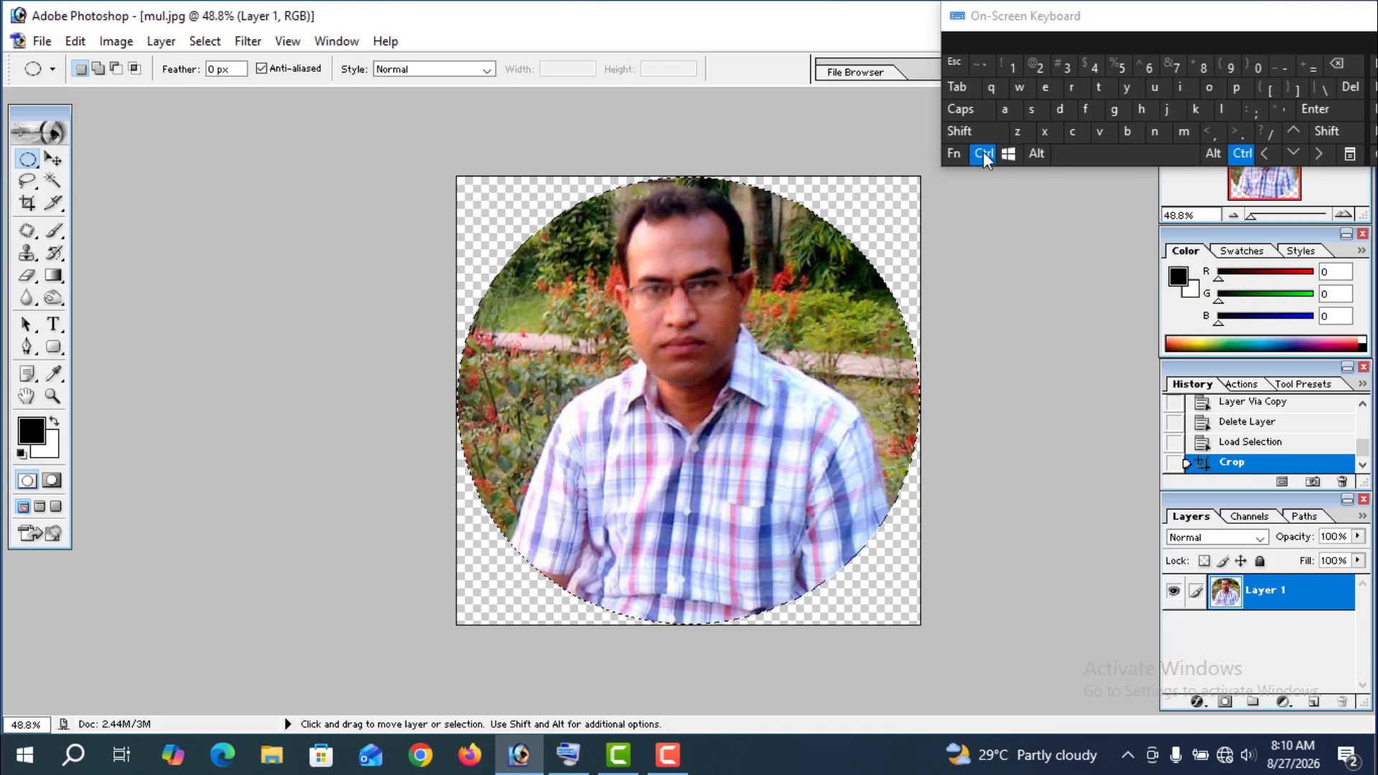
click(1059, 108)
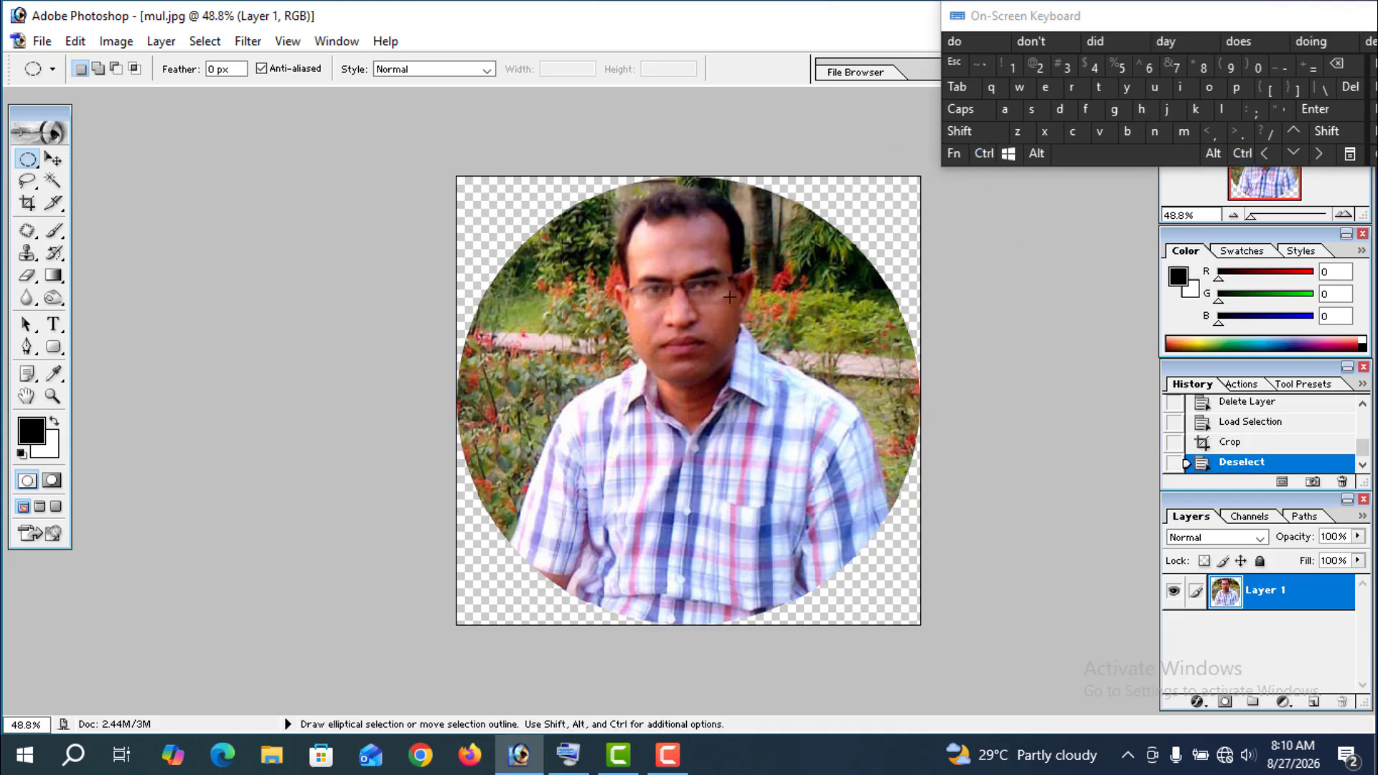
Step: Save the round cutout on the Desktop as a PNG copy named 1 with no interlacing
click(41, 41)
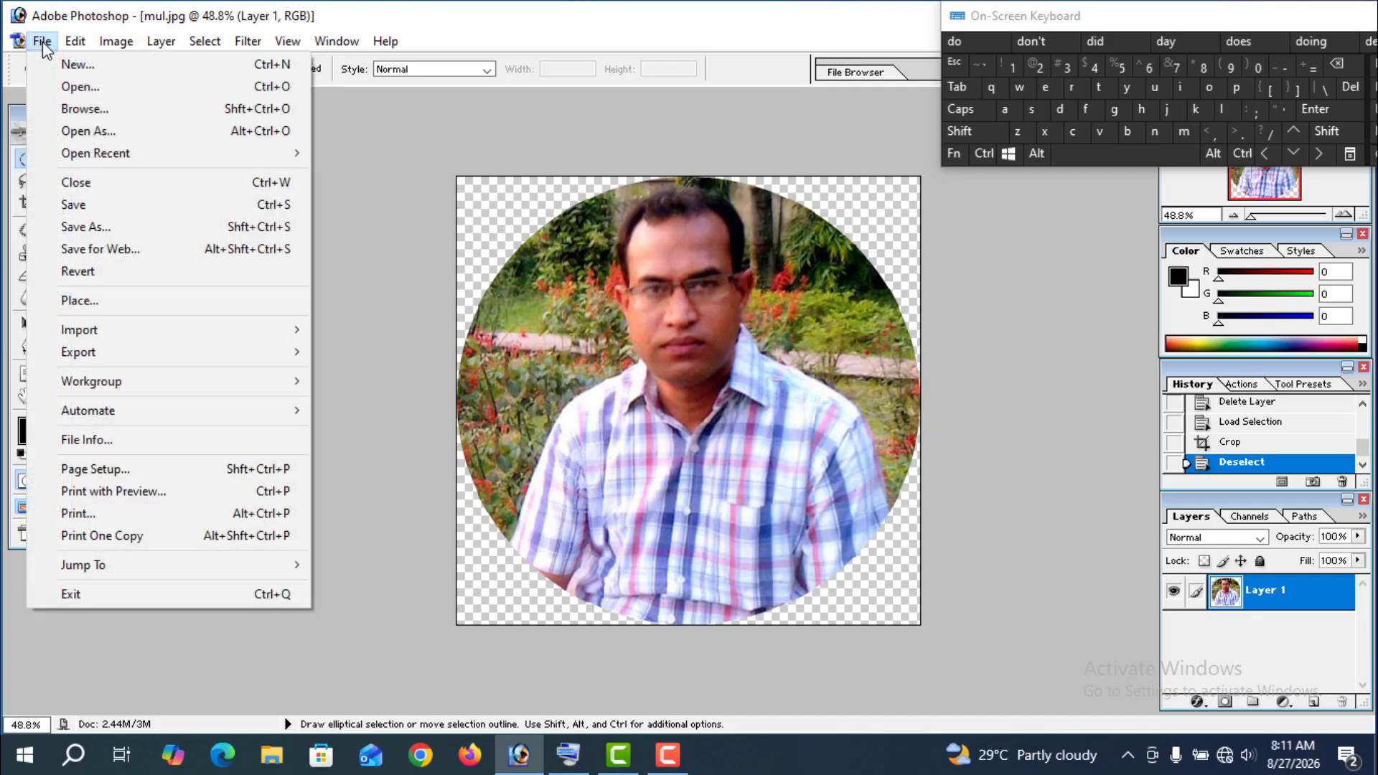
click(71, 228)
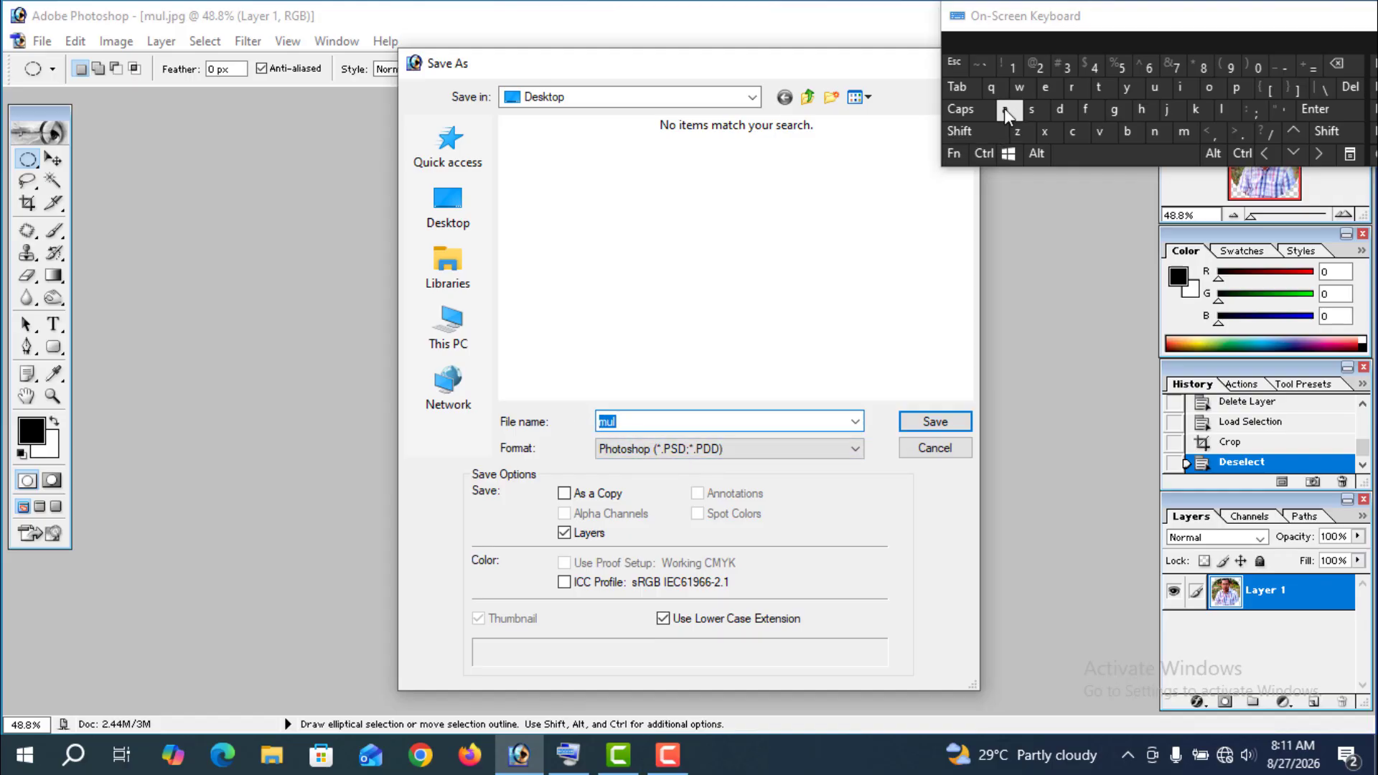
click(1011, 69)
click(778, 449)
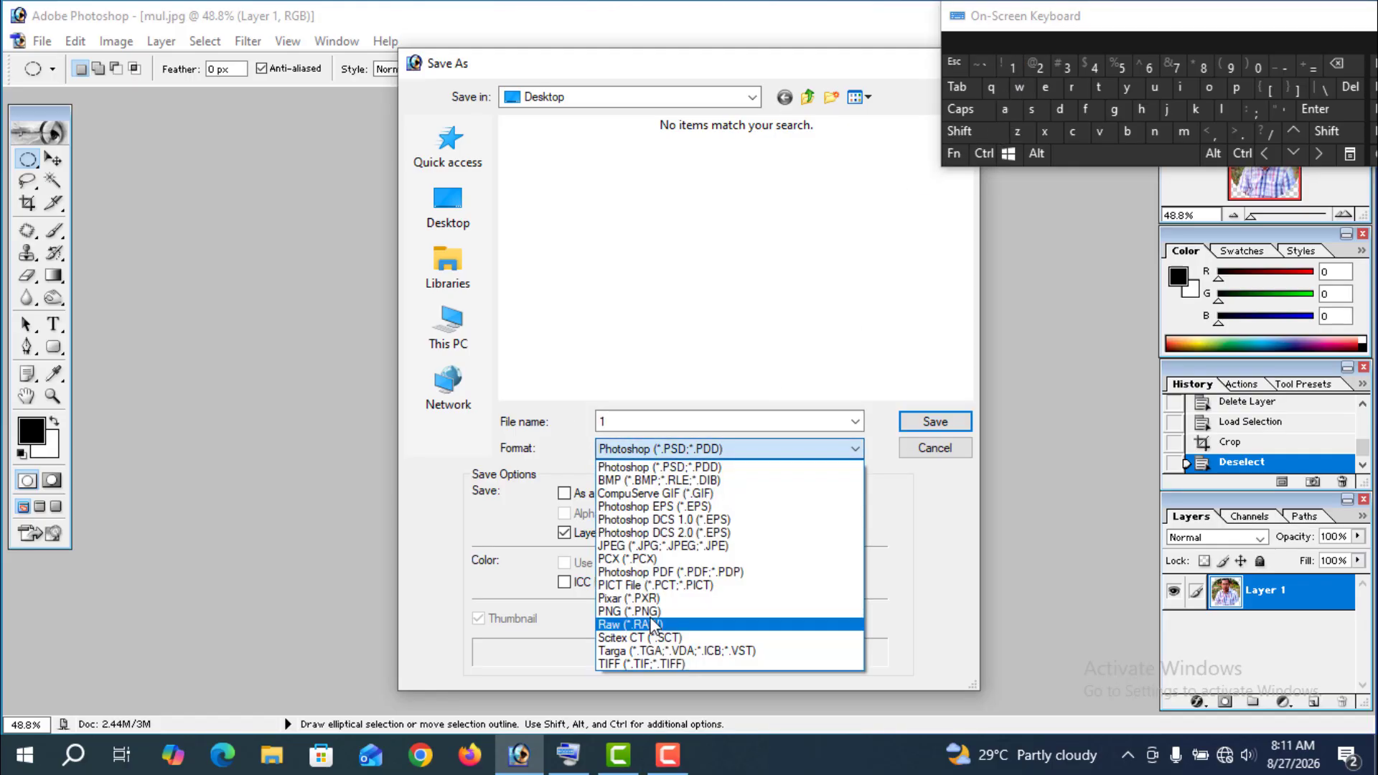
click(650, 611)
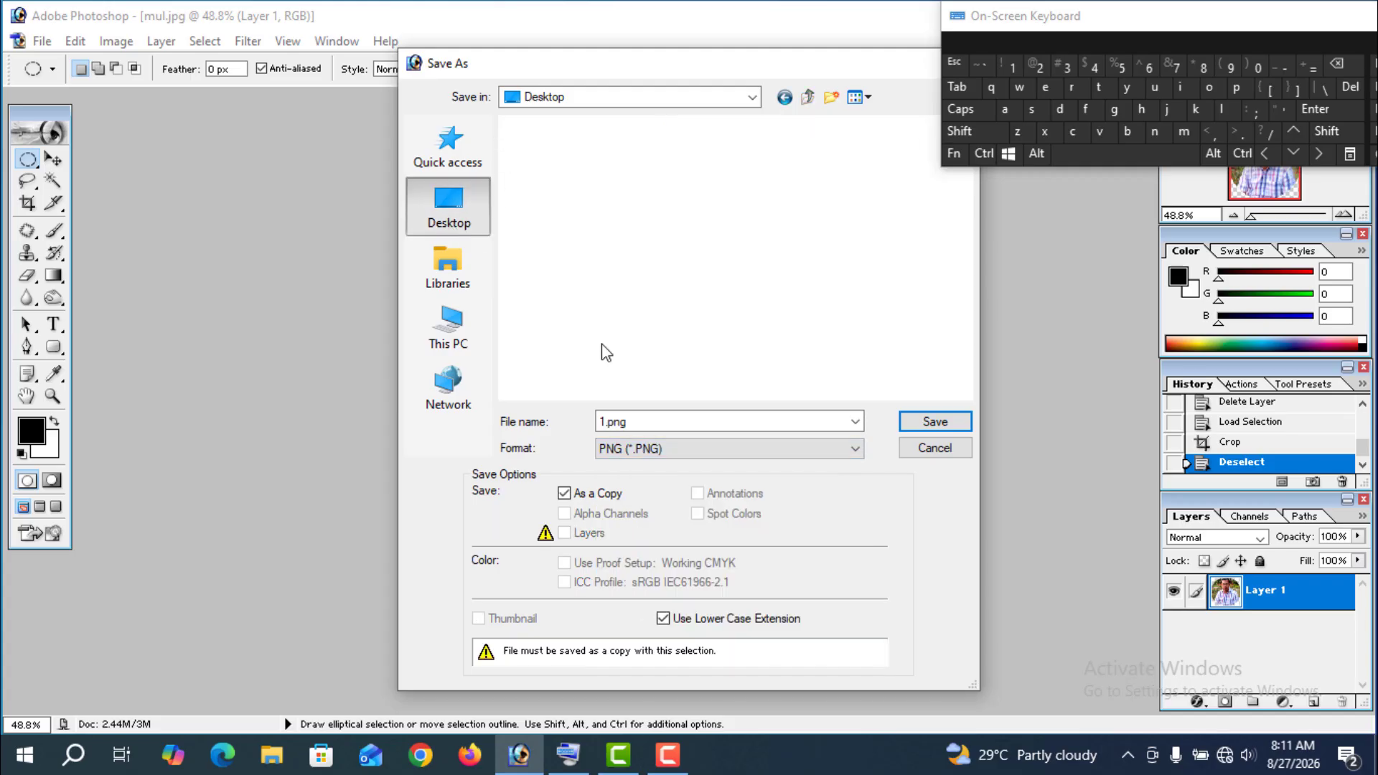
click(918, 420)
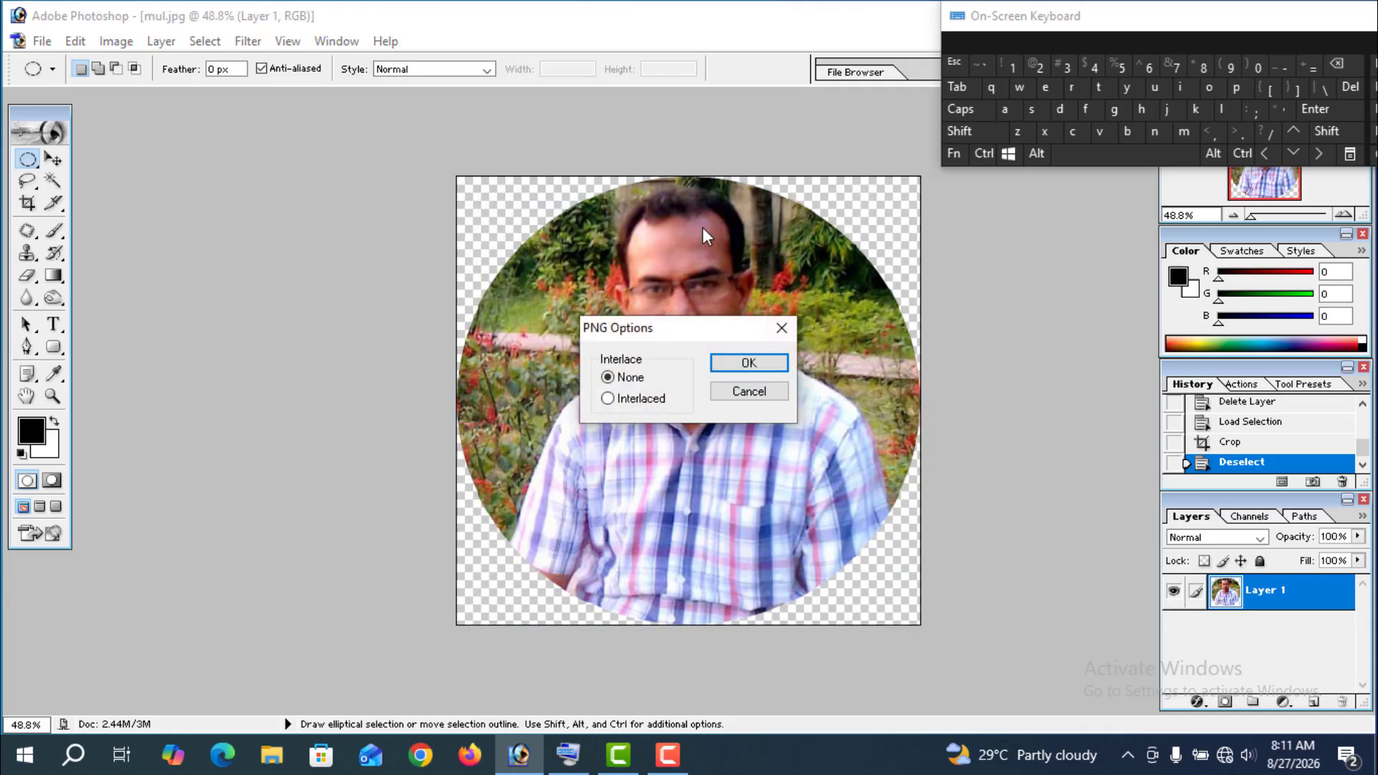
click(747, 364)
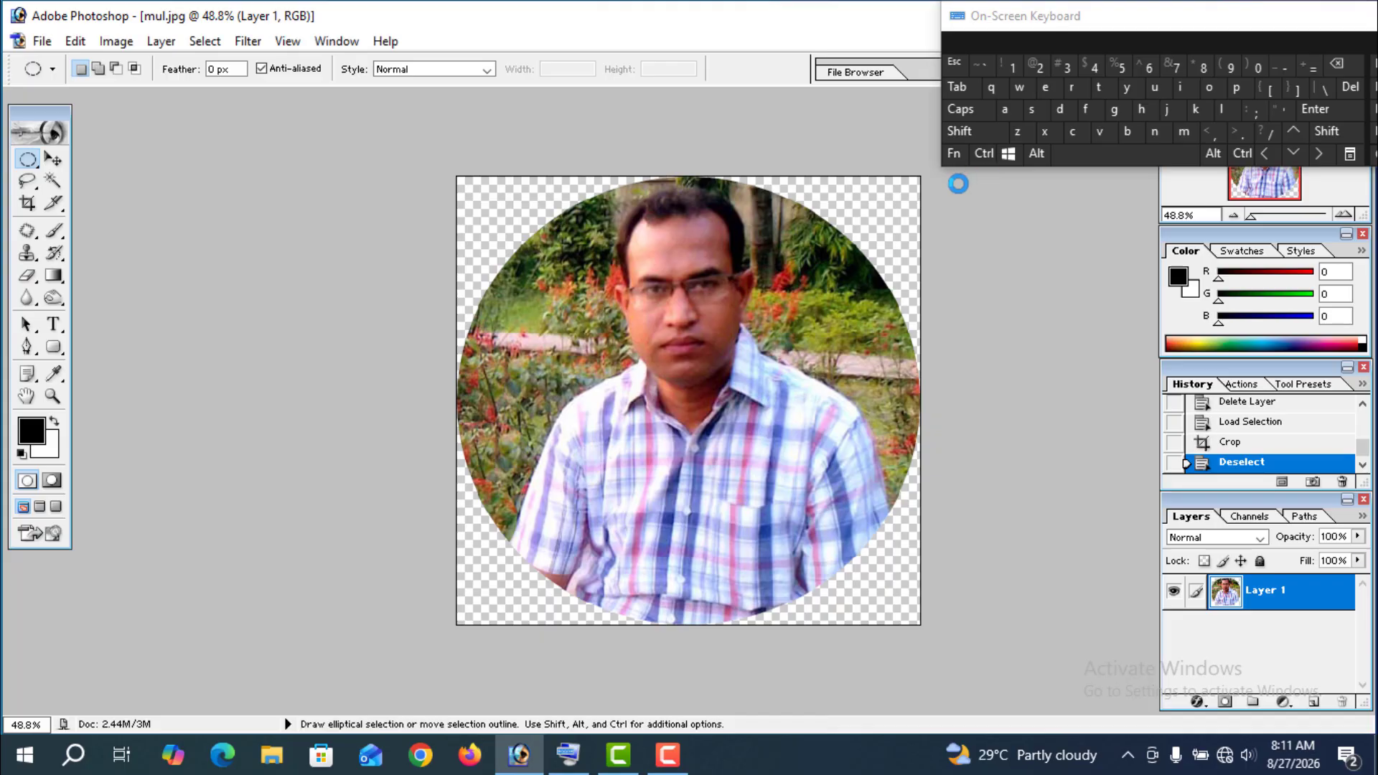
Step: Close the On-Screen Keyboard and close mul.jpg without saving its changes
drag(1213, 28, 1000, 28)
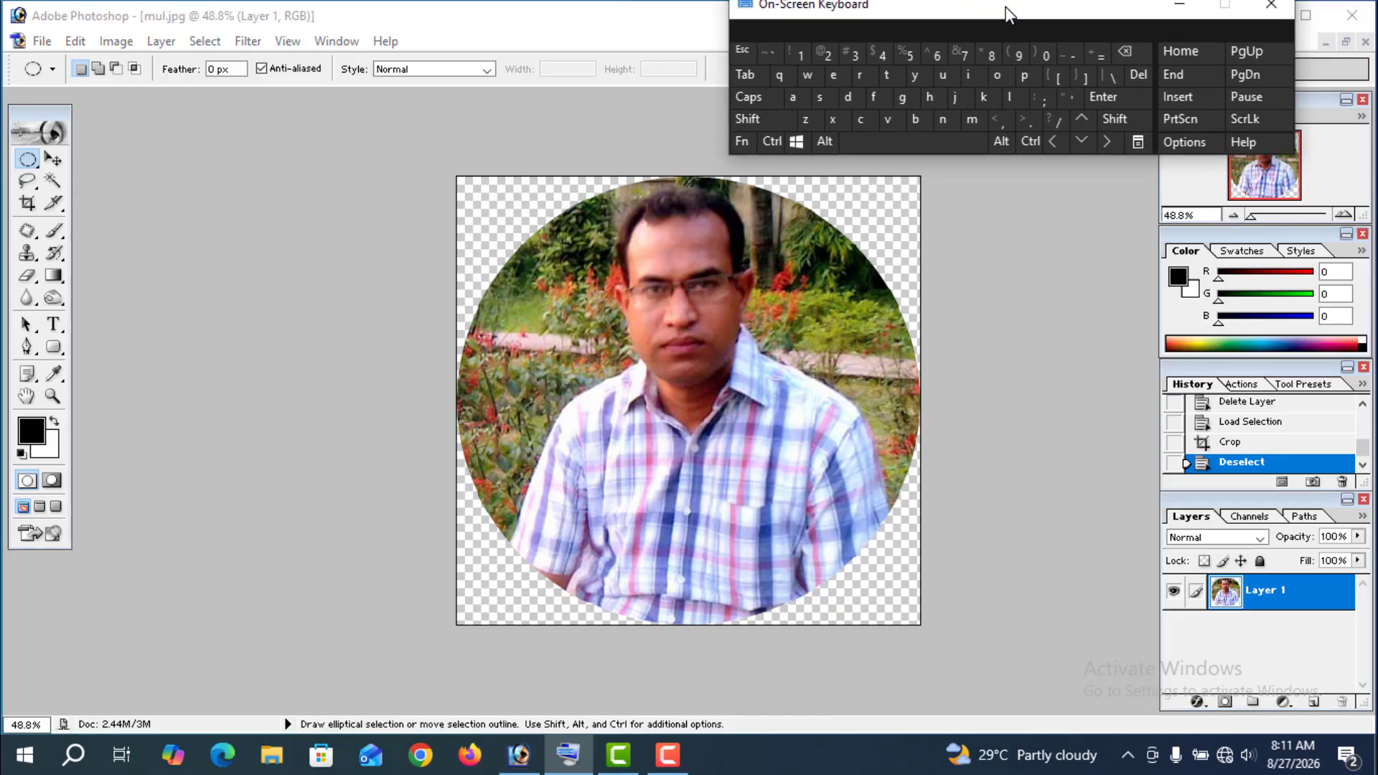
click(1270, 15)
click(1365, 41)
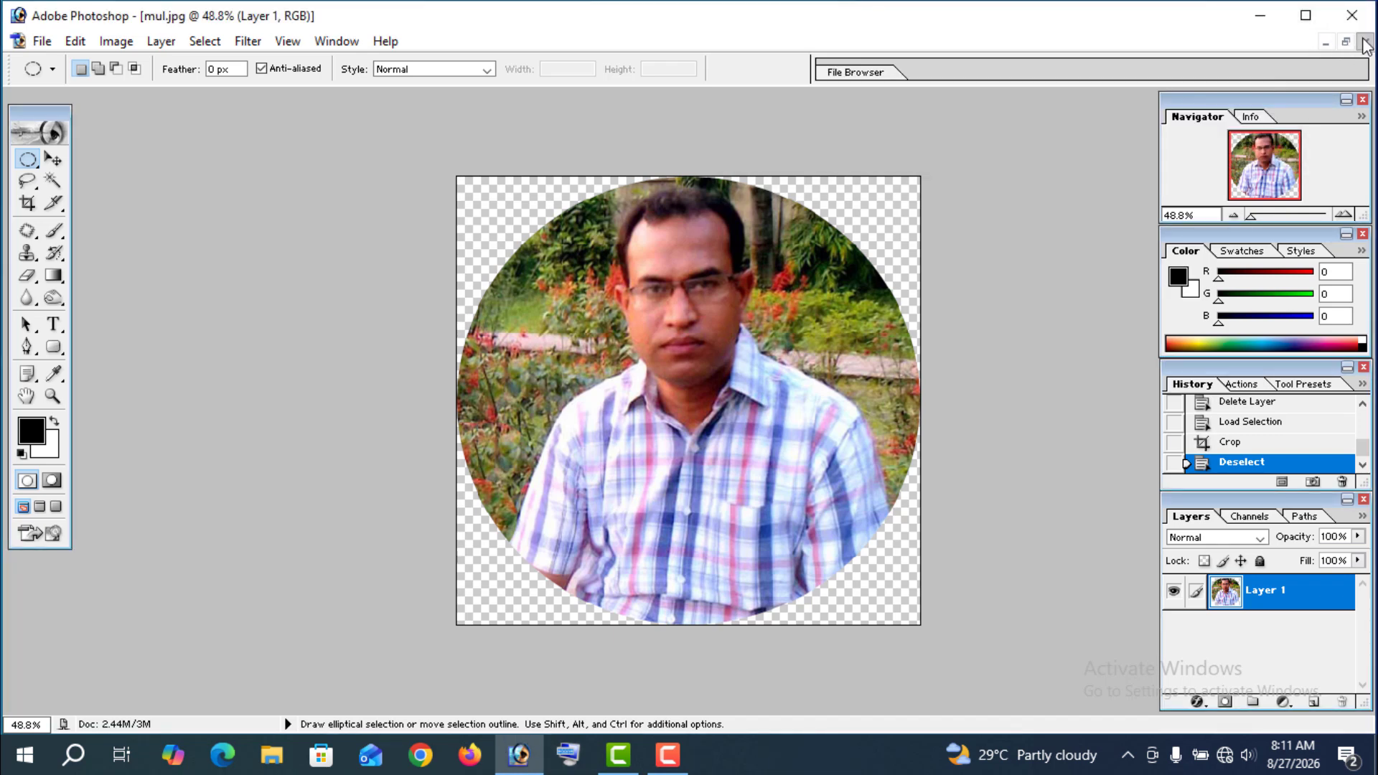
click(690, 302)
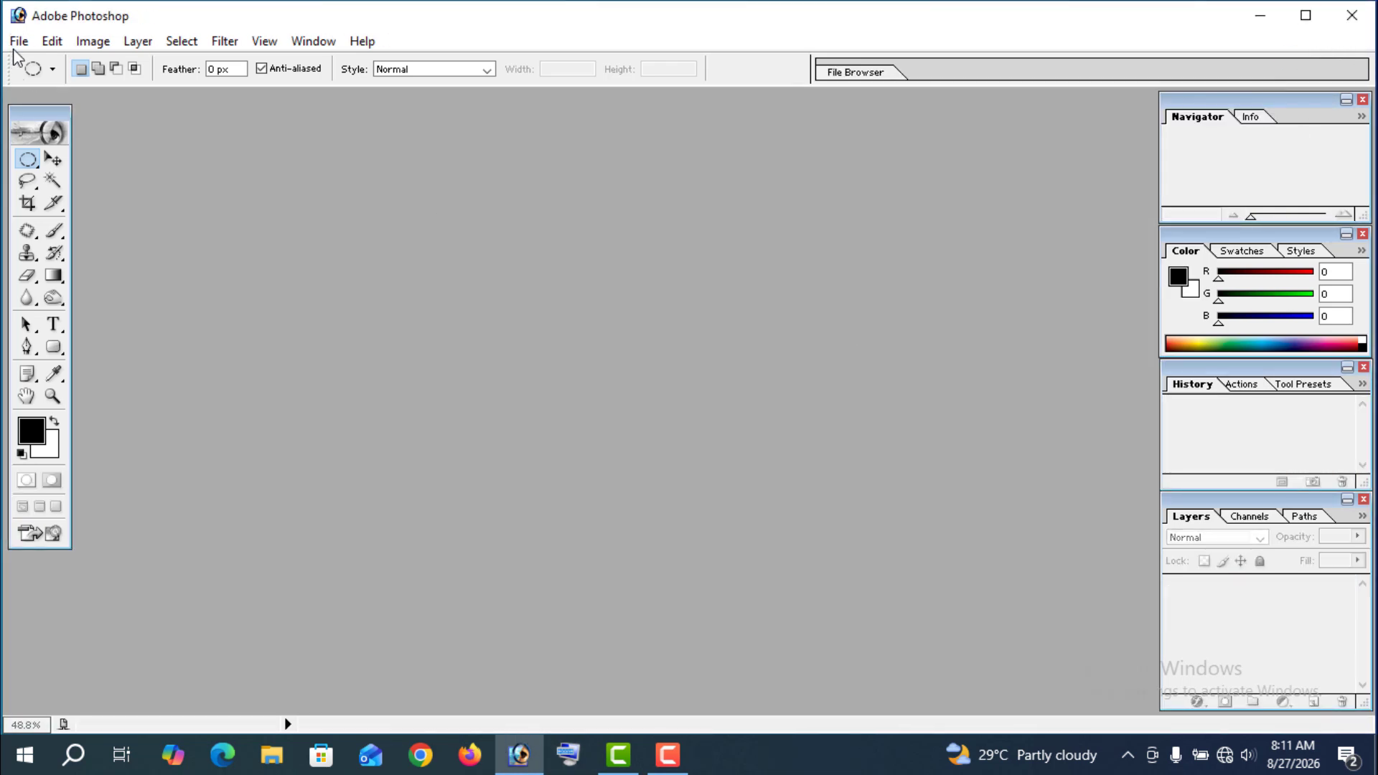
Step: Open the original mul.jpg from the Desktop and maximize its document window
click(20, 43)
click(55, 86)
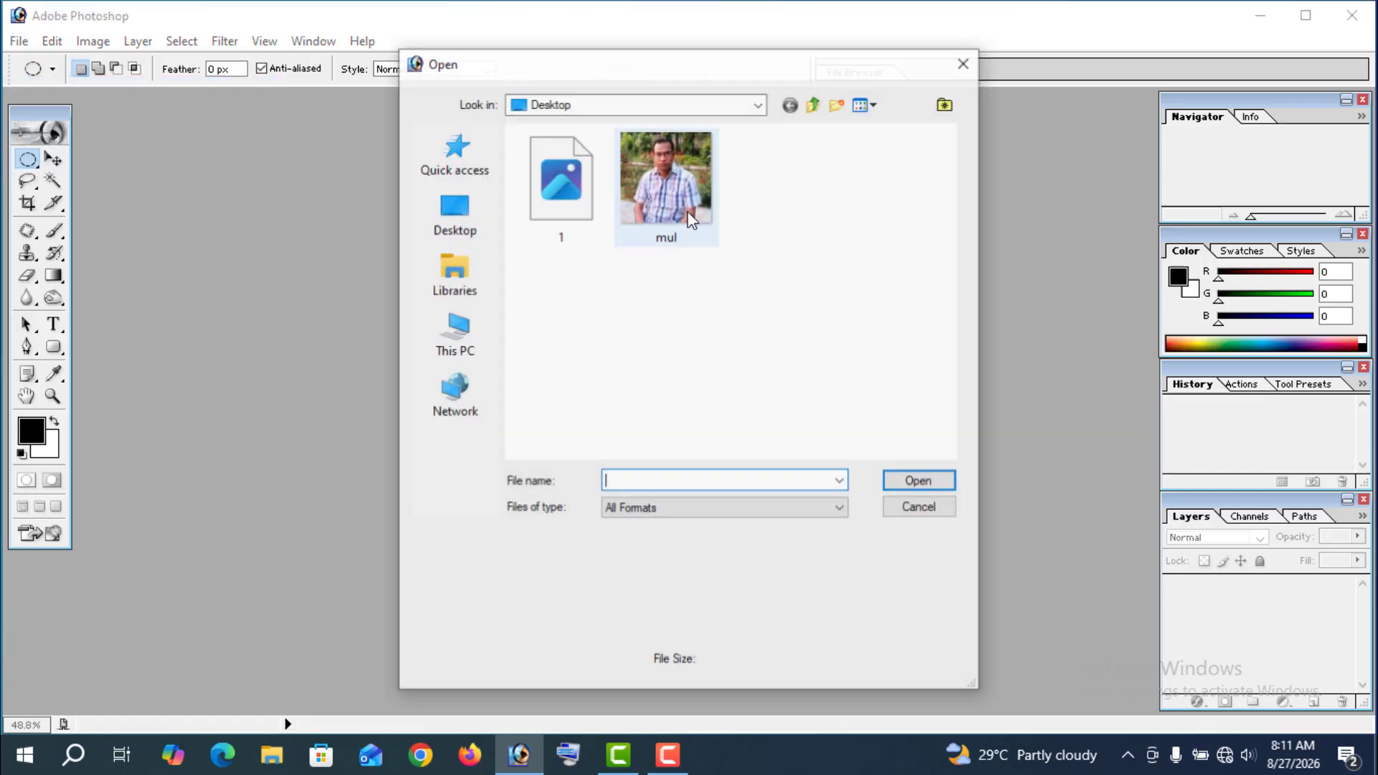
click(666, 185)
click(915, 478)
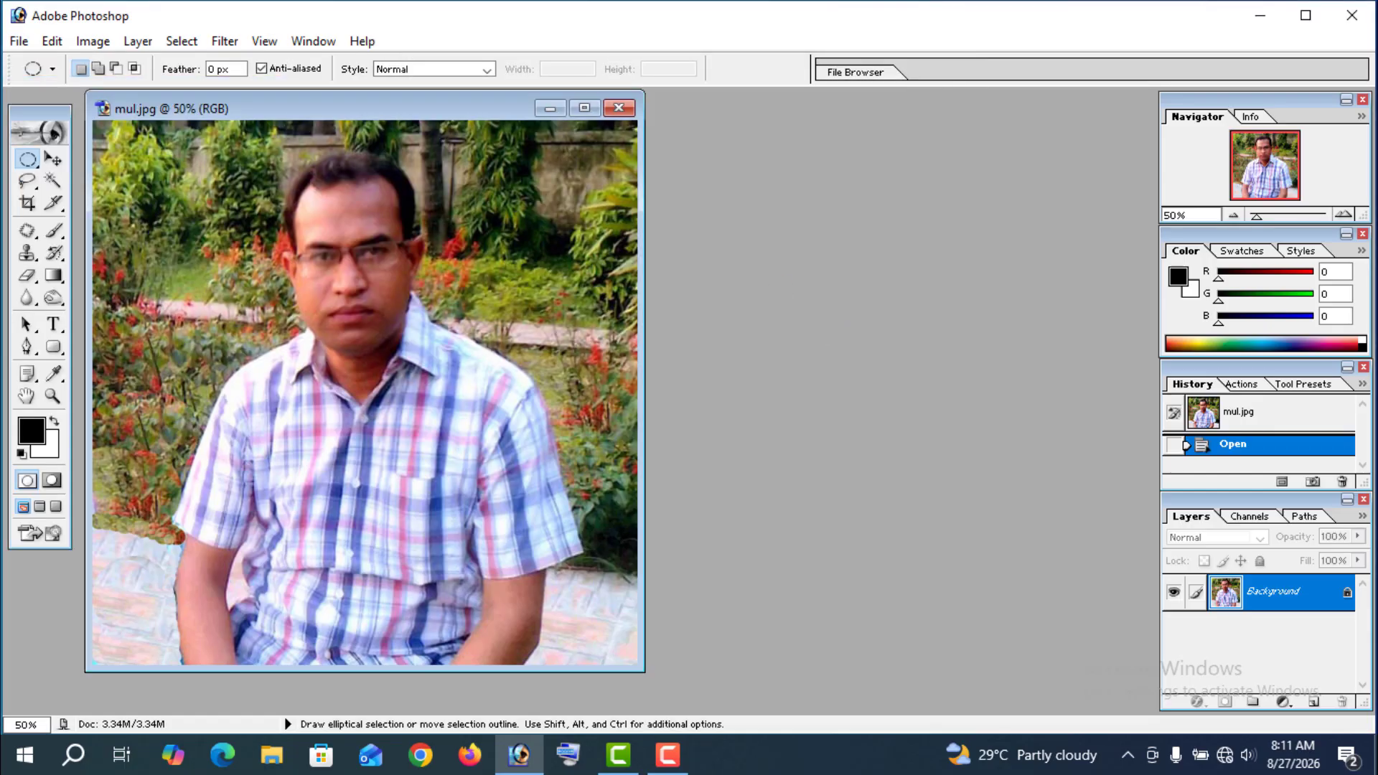
click(615, 108)
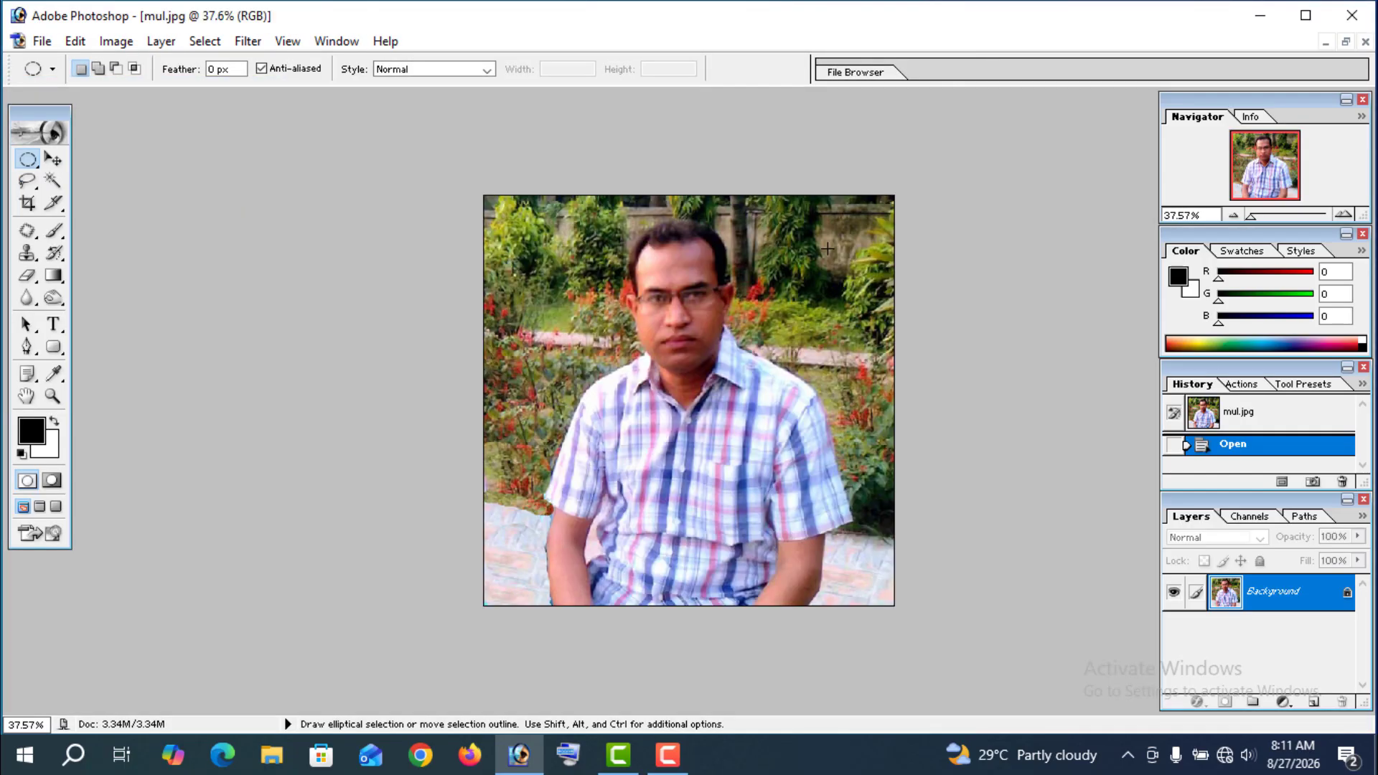
Step: Convert the Background into the regular layer Layer 0 and add a Reveal All vector mask to it
double_click(1292, 598)
click(849, 351)
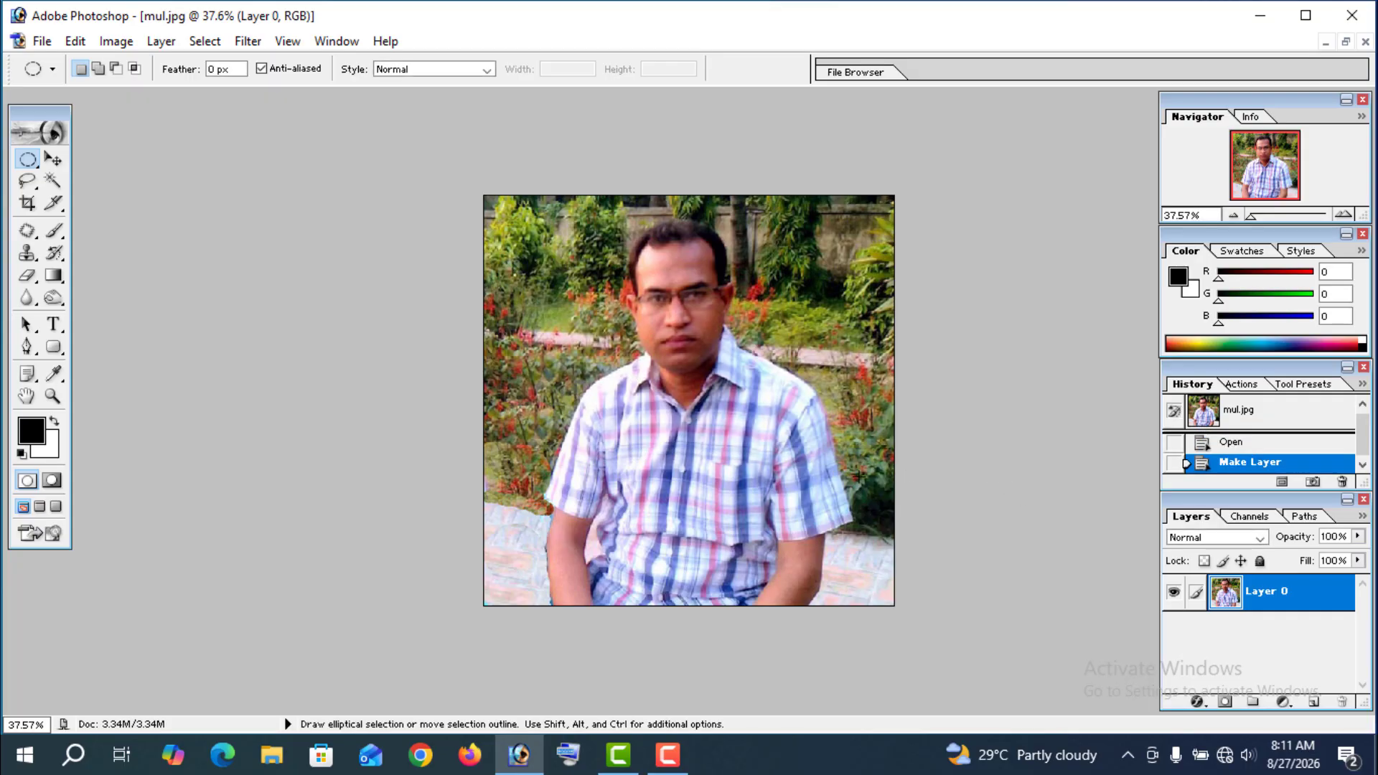
click(161, 42)
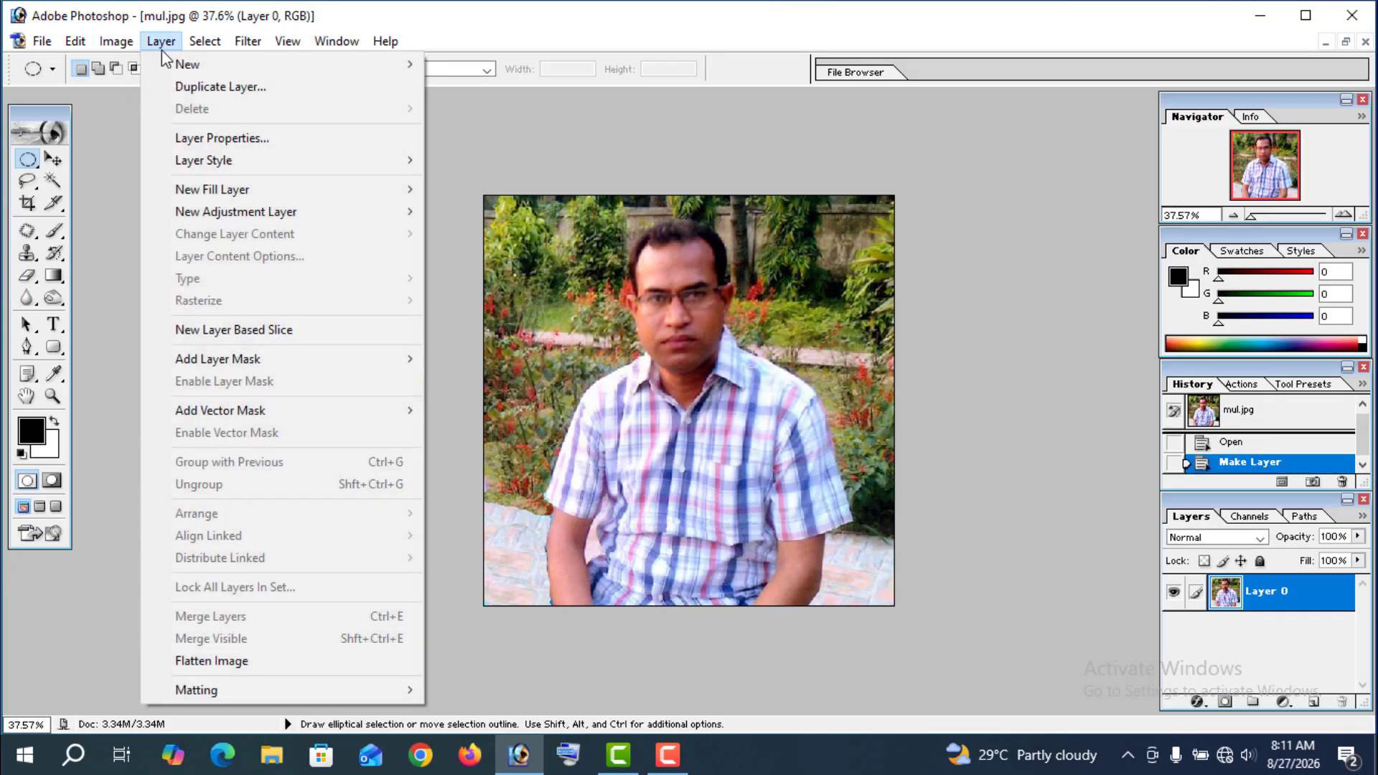
mouse_move(239, 410)
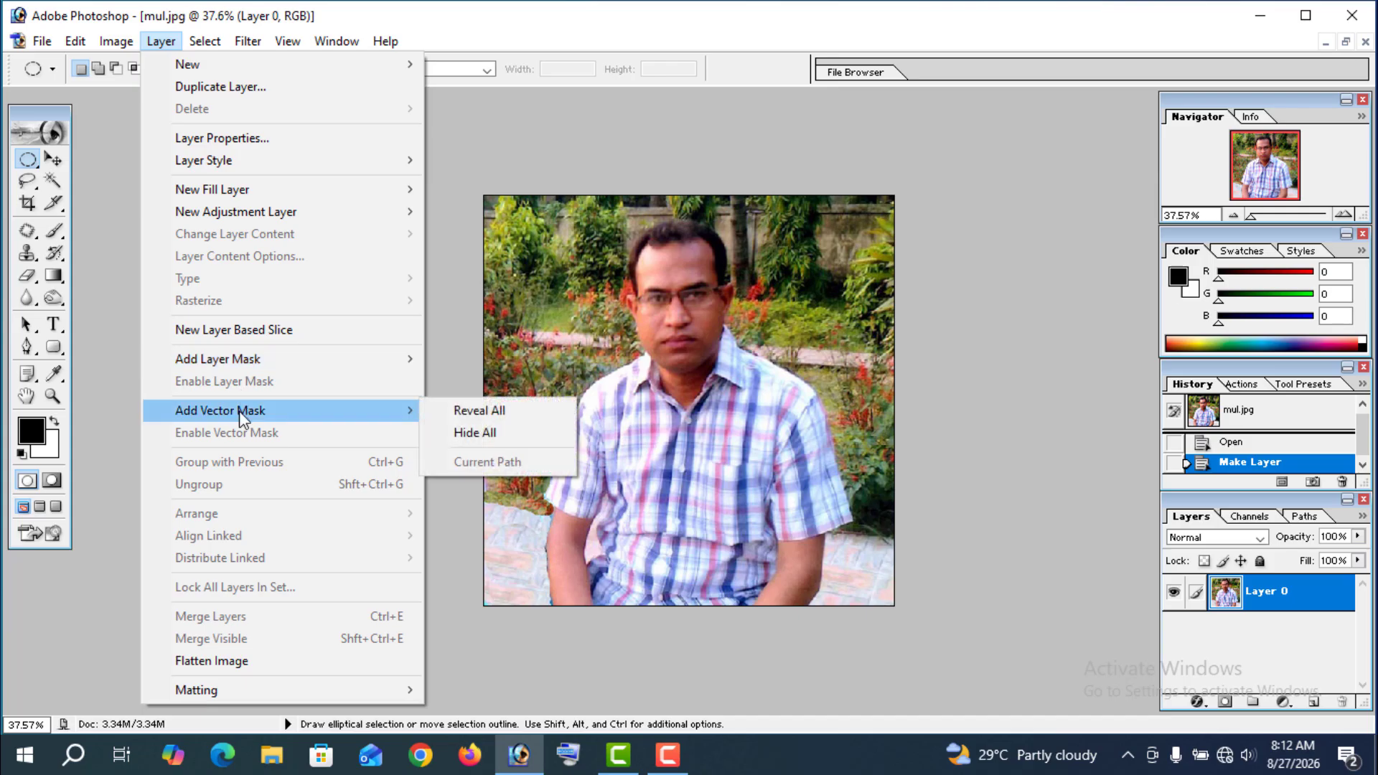
click(480, 411)
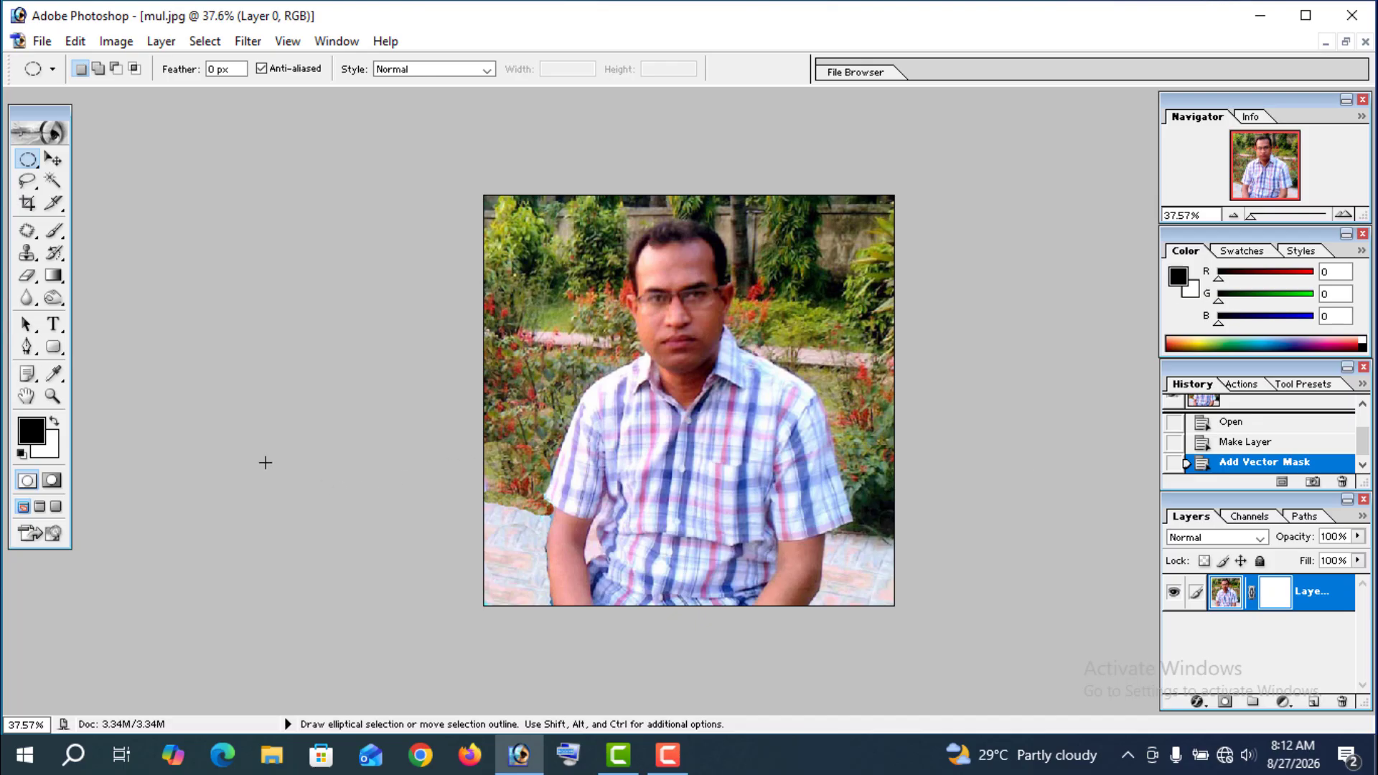
Step: Draw an unconstrained rounded rectangle with a 100 px radius on the vector mask, framing the man's head and torso
click(55, 348)
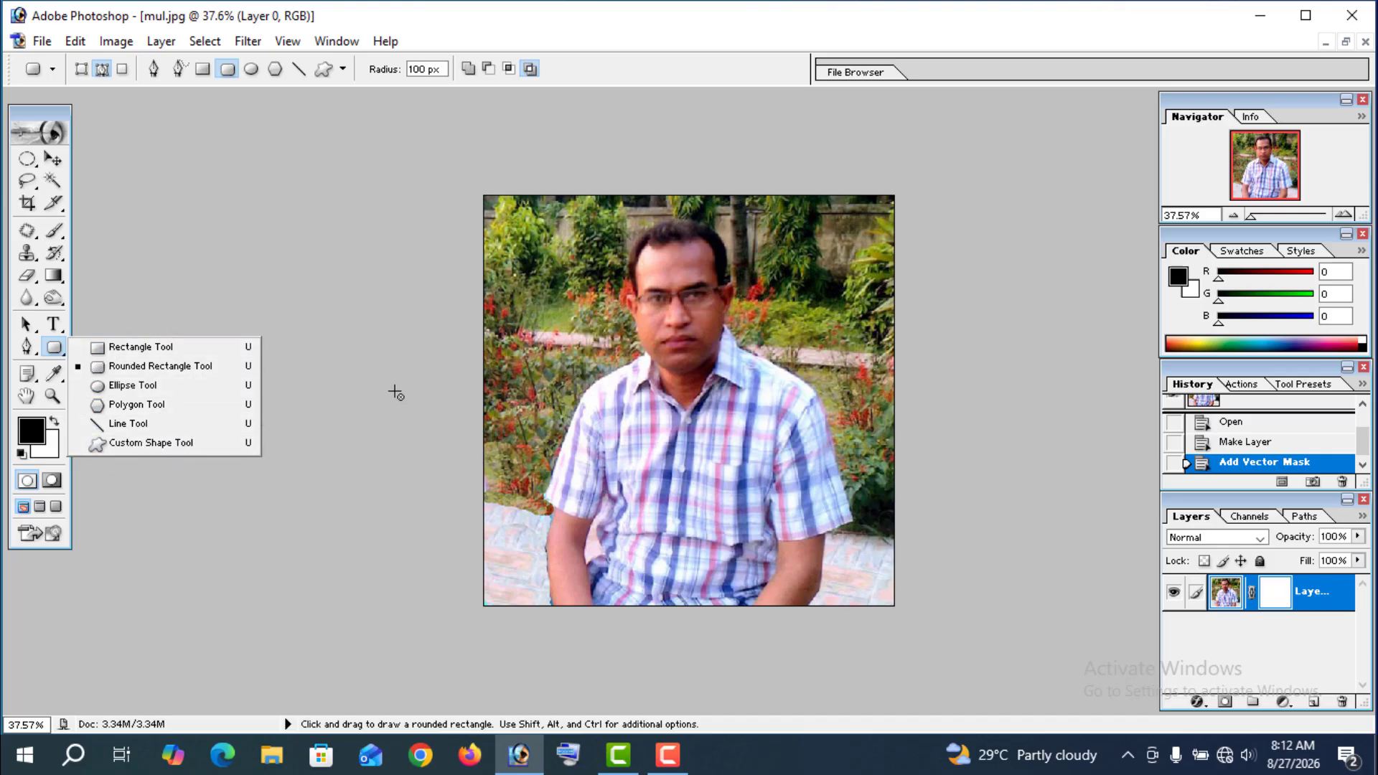
click(160, 367)
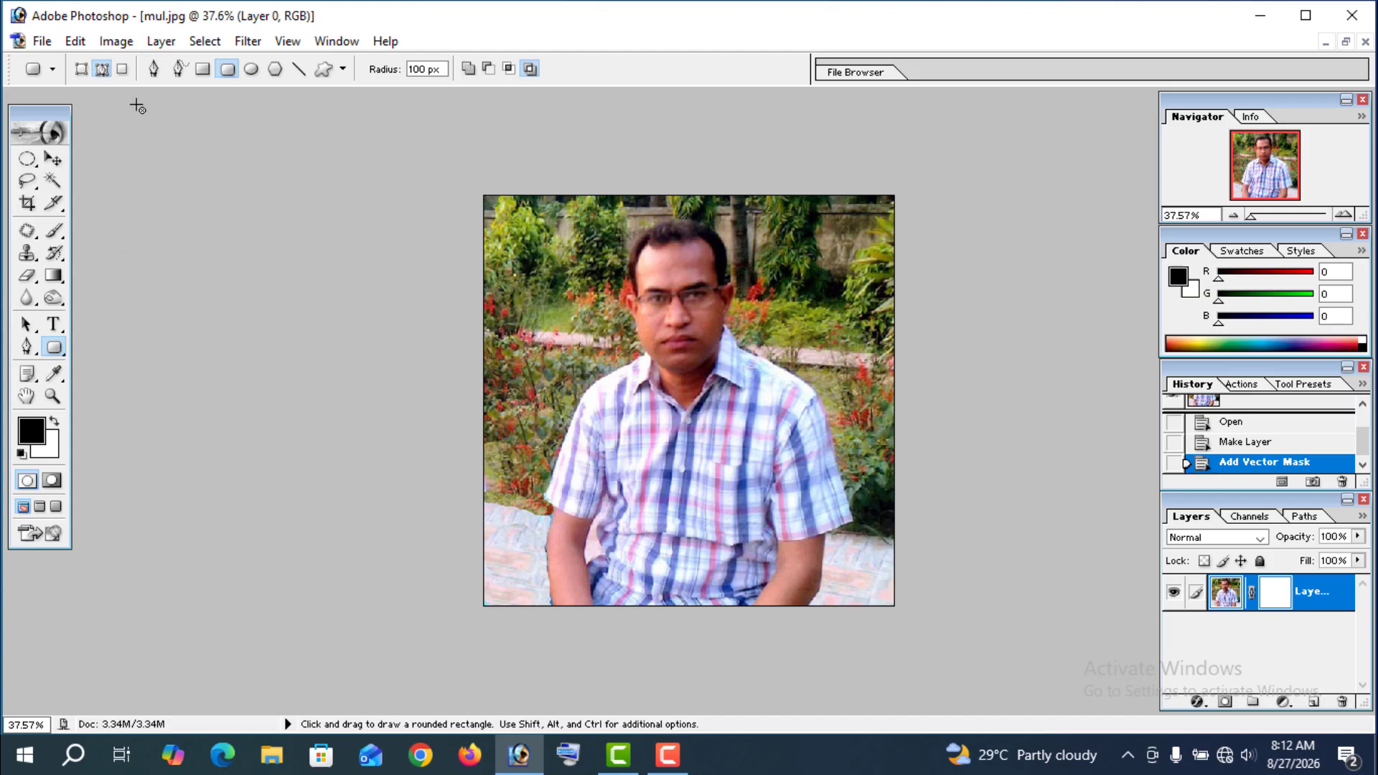
click(343, 70)
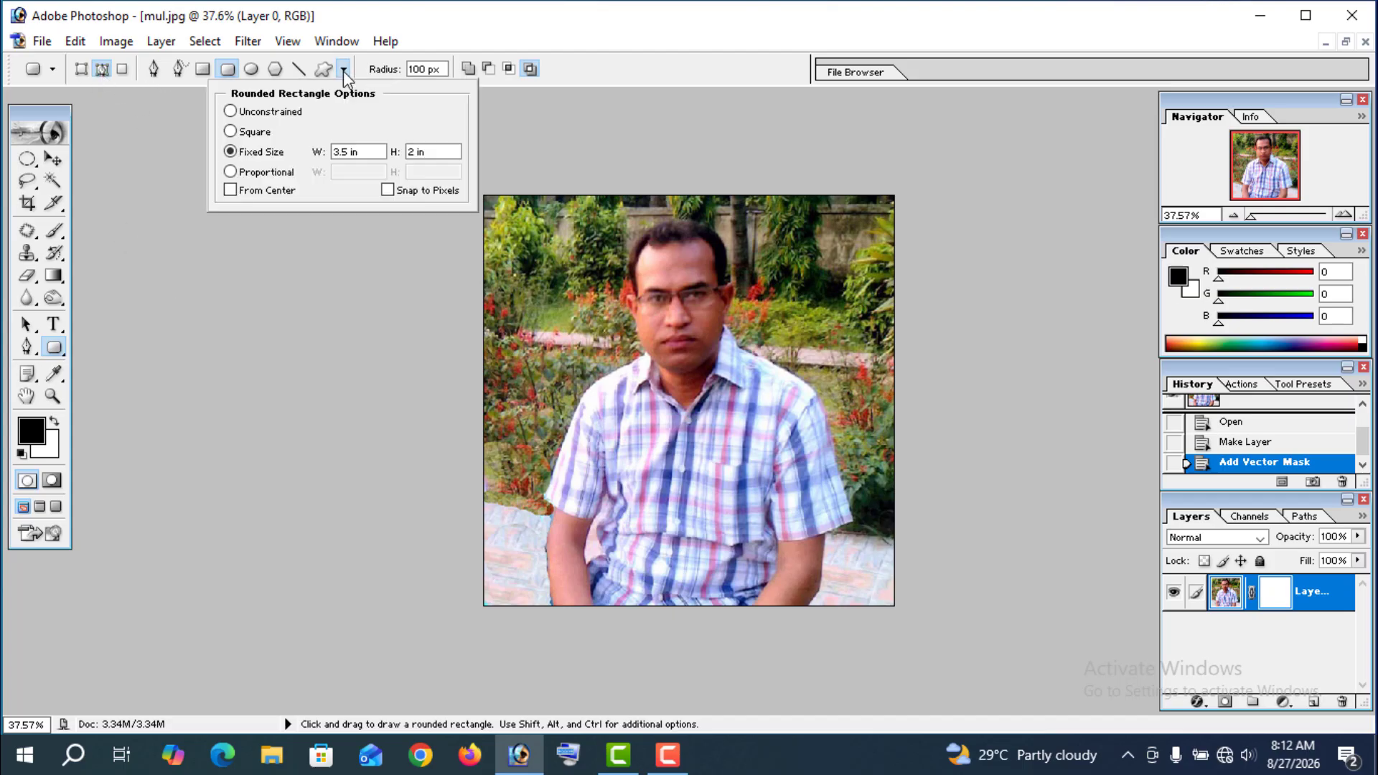
click(231, 111)
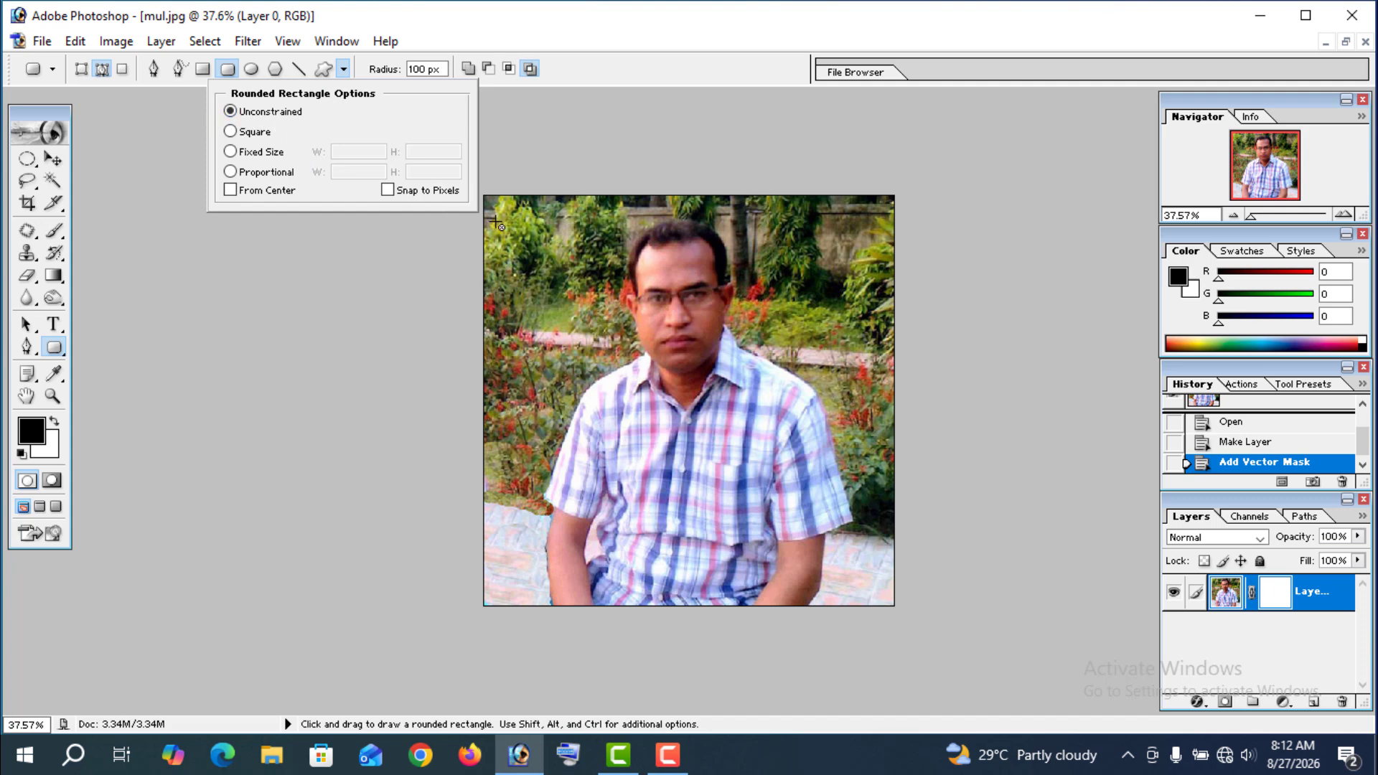
click(443, 68)
drag(518, 208, 858, 502)
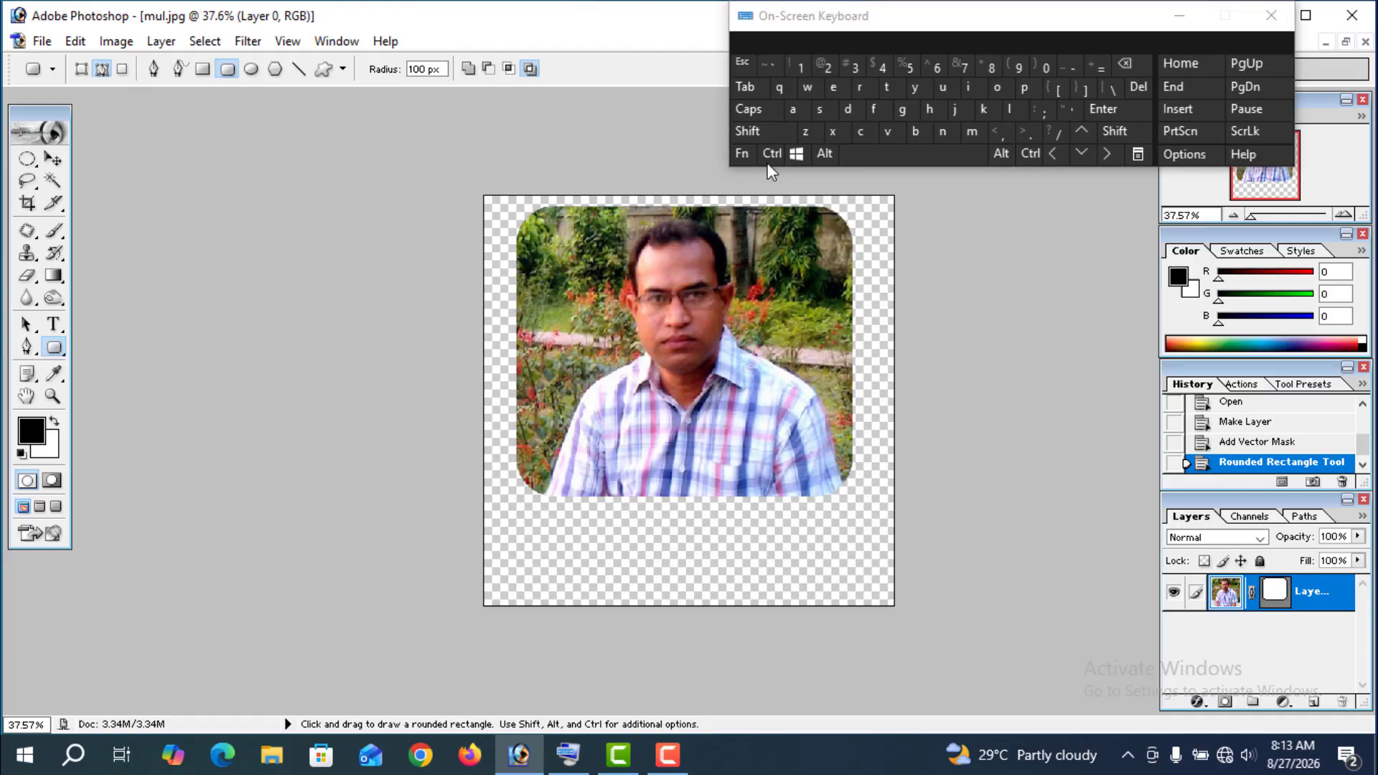
Step: Load the rounded-rectangle vector mask's outline as a selection and close the On-Screen Keyboard
click(772, 153)
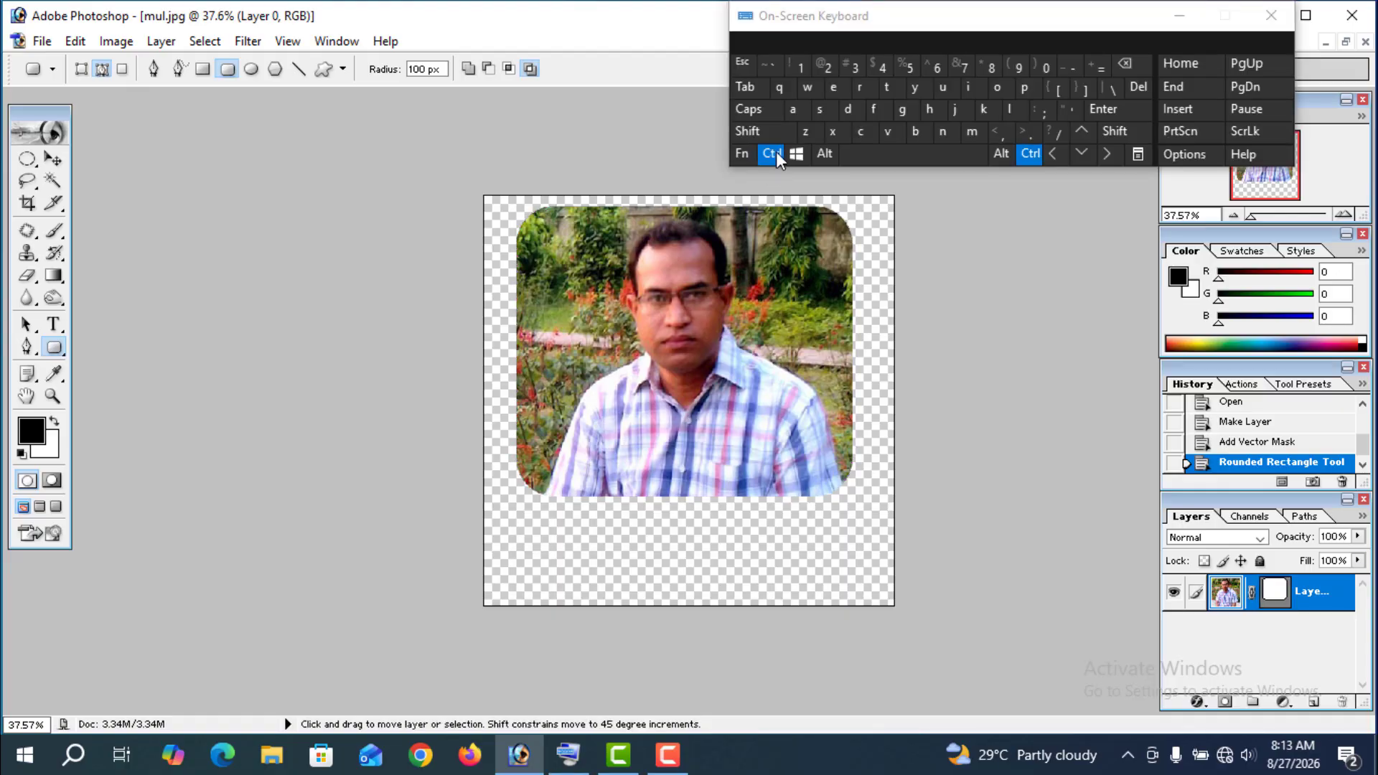
ctrl+click(1275, 598)
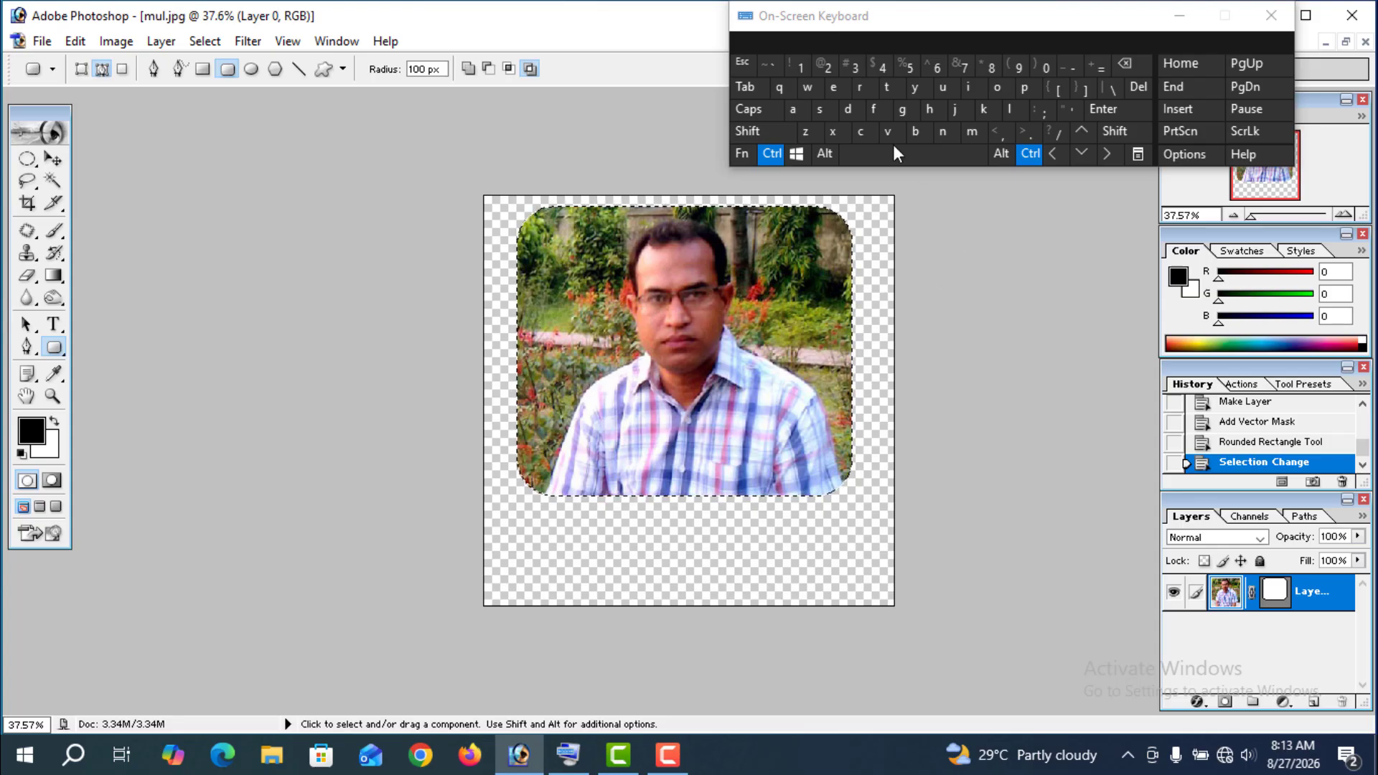
click(772, 153)
click(1271, 16)
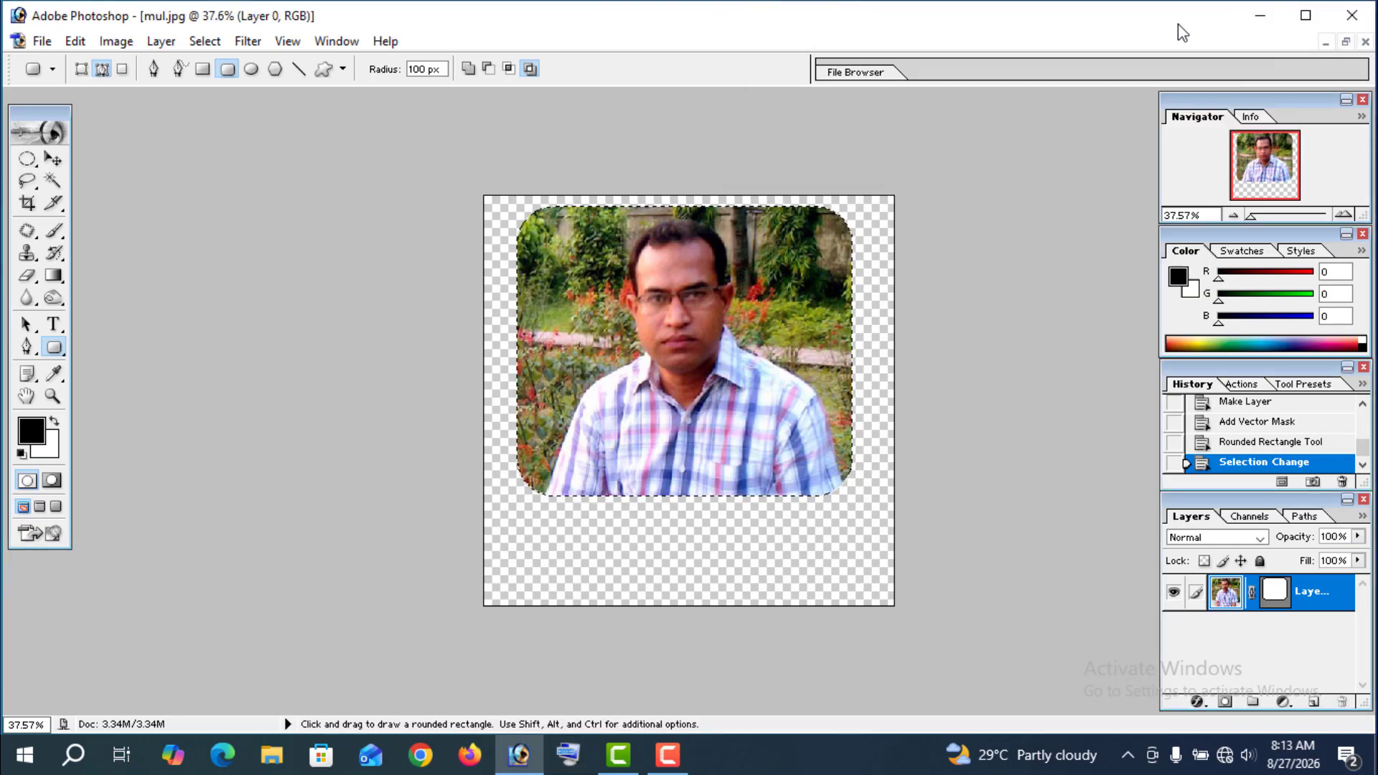
Step: Crop the image to the rounded-rectangle selection and deselect
click(117, 43)
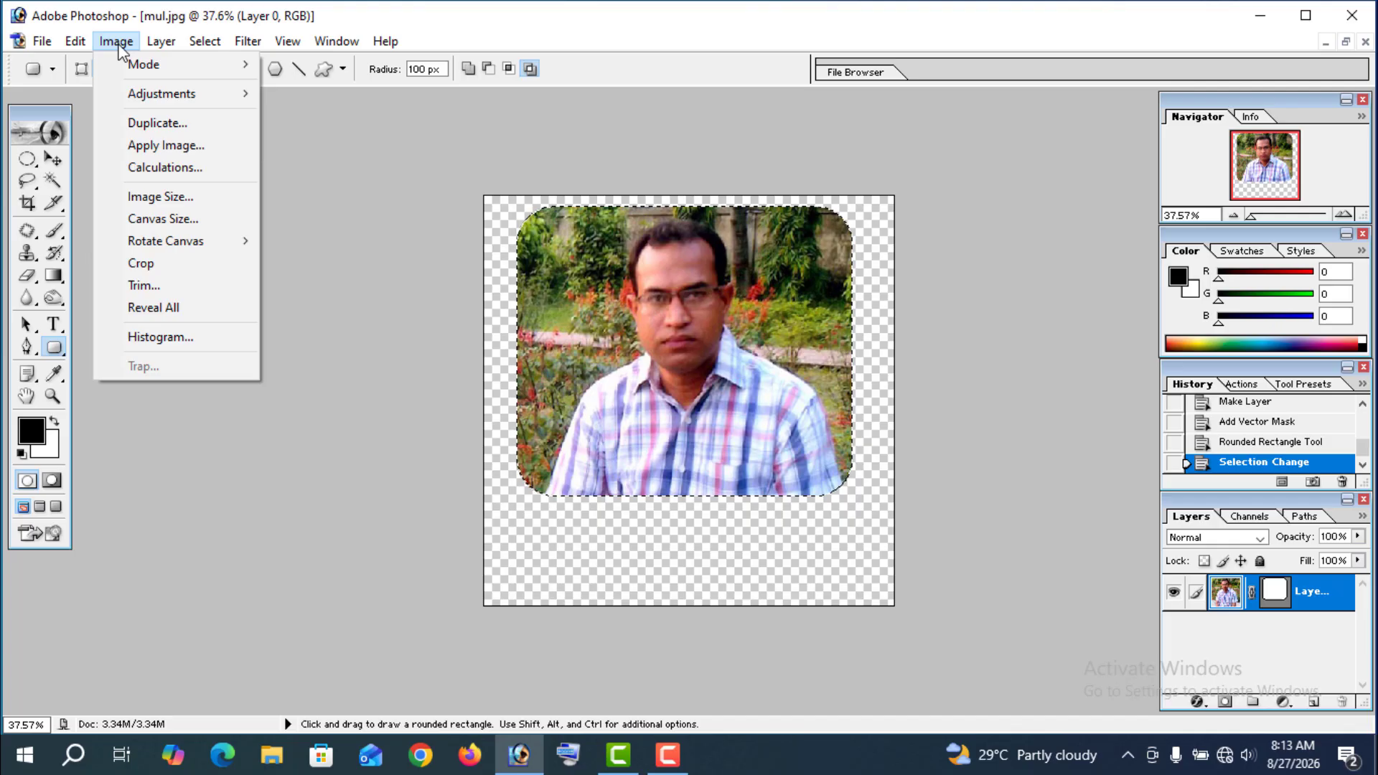
click(144, 267)
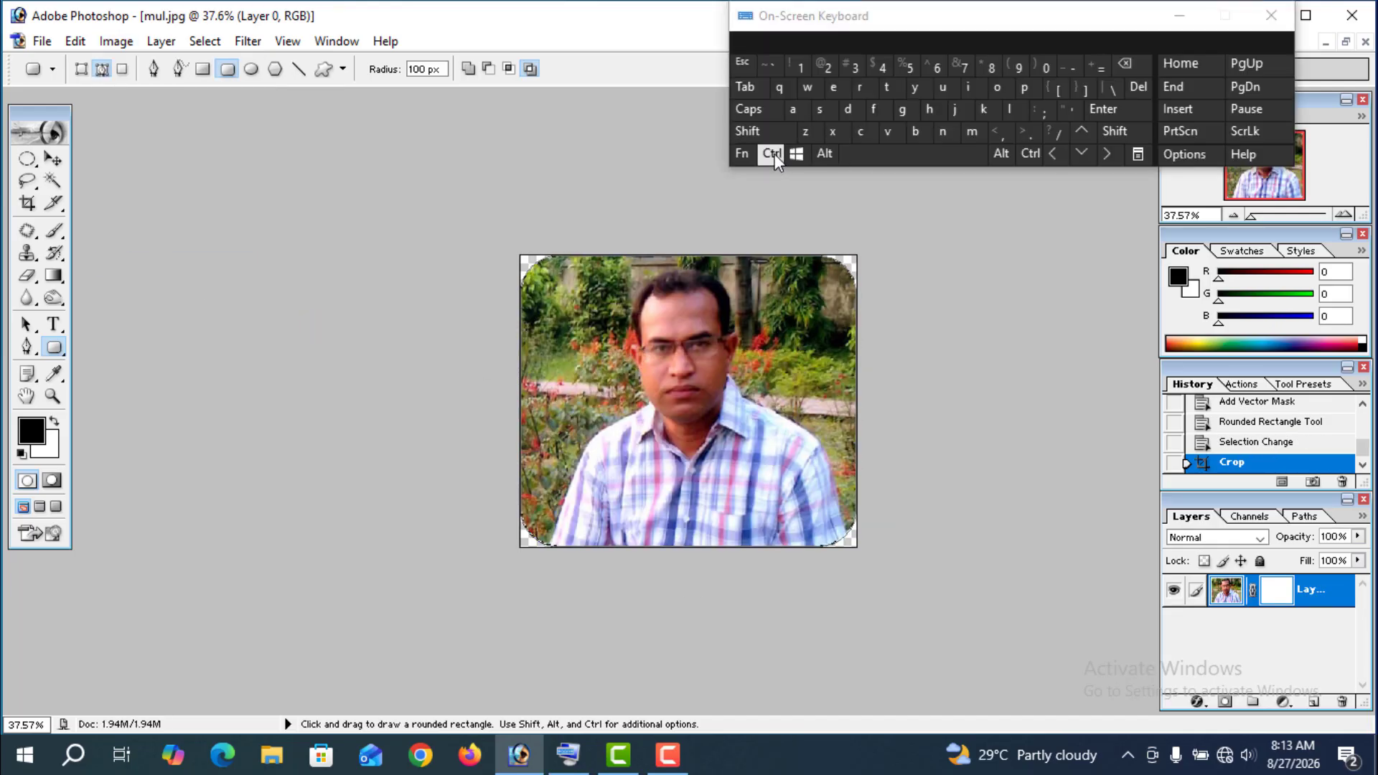
click(773, 154)
click(848, 109)
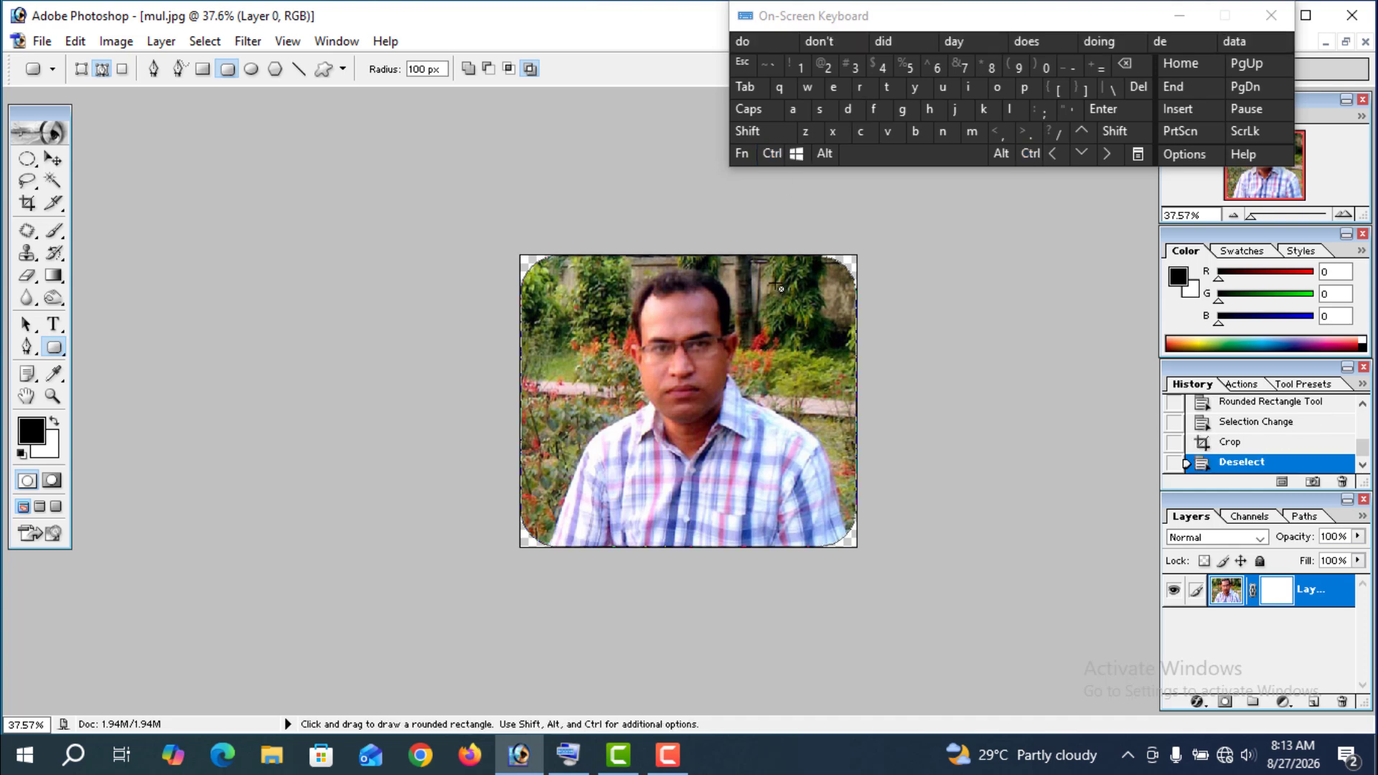
Step: Save the rounded-corner cutout on the Desktop as a PNG copy named 2 with no interlacing
click(41, 41)
click(93, 227)
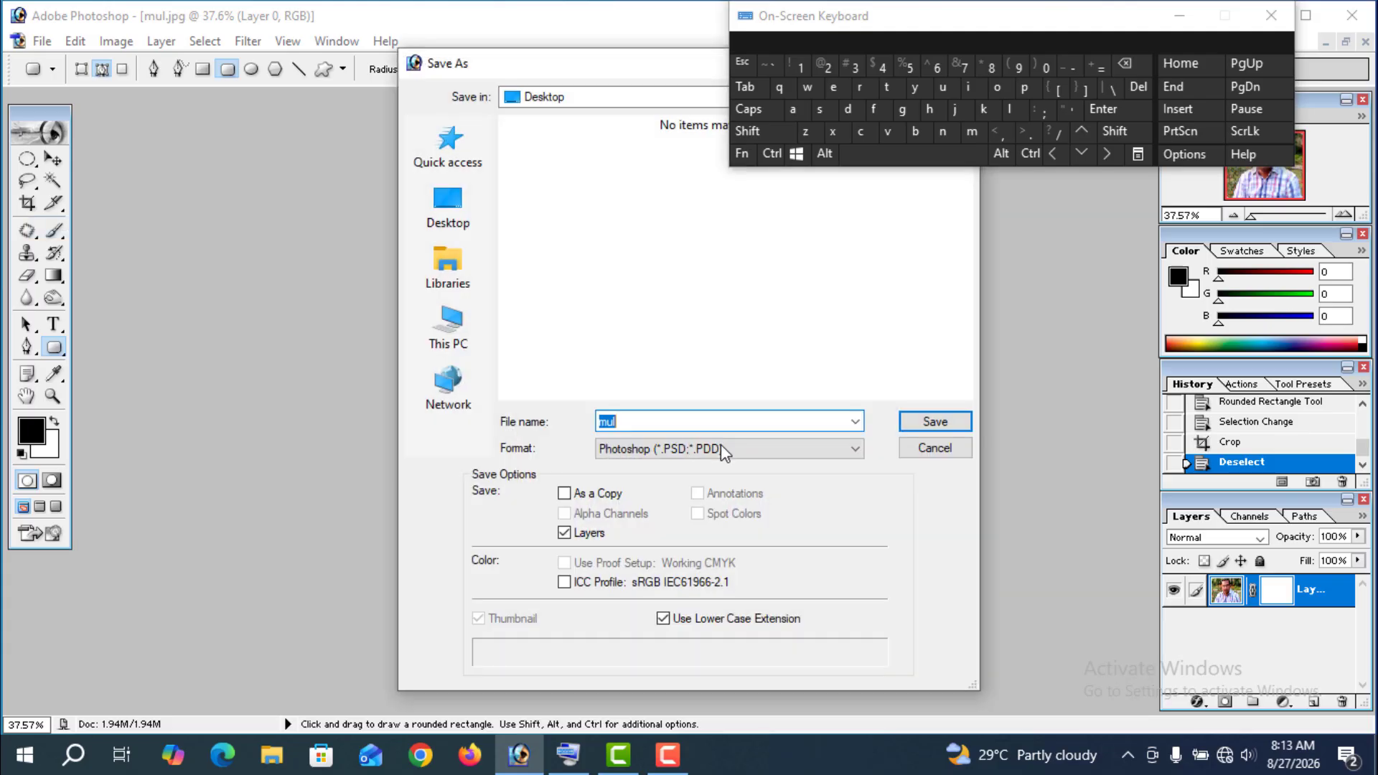
click(828, 69)
click(670, 448)
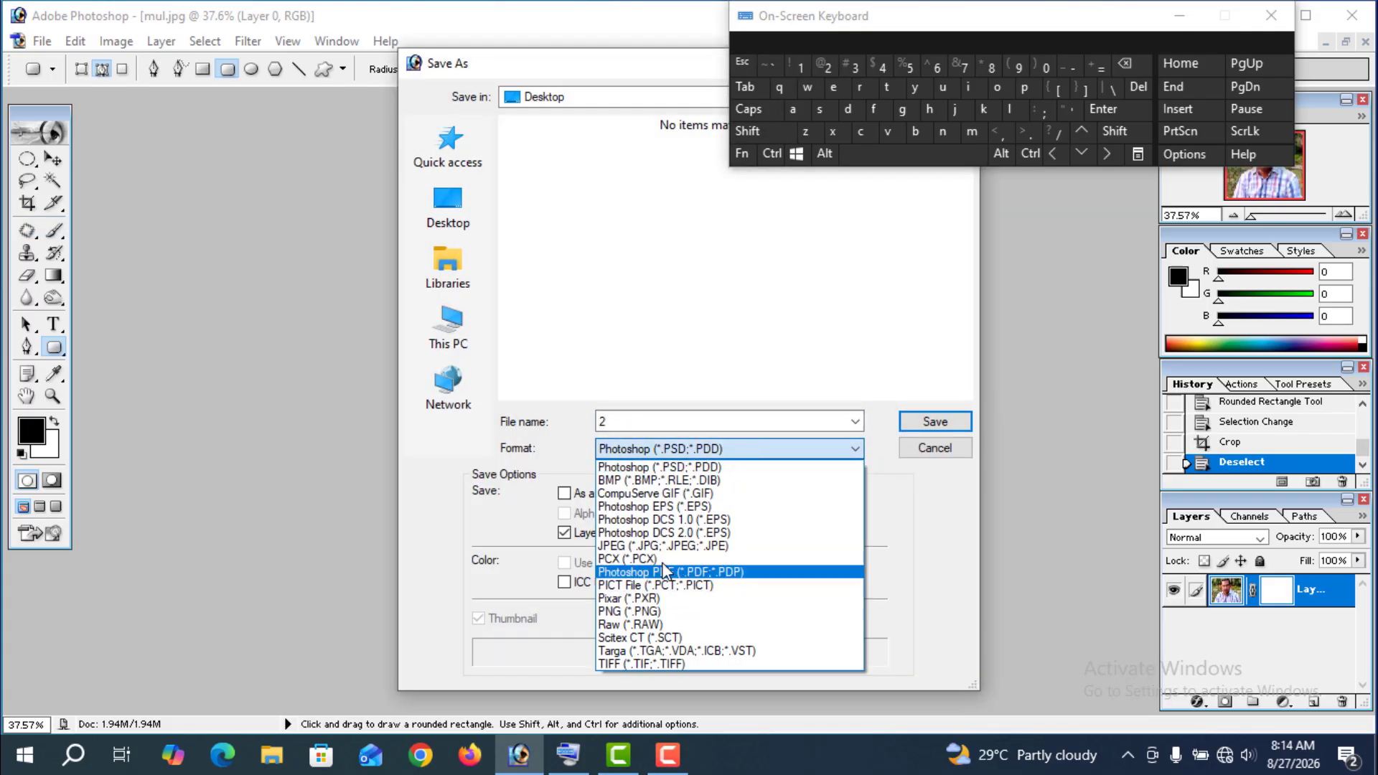
click(630, 610)
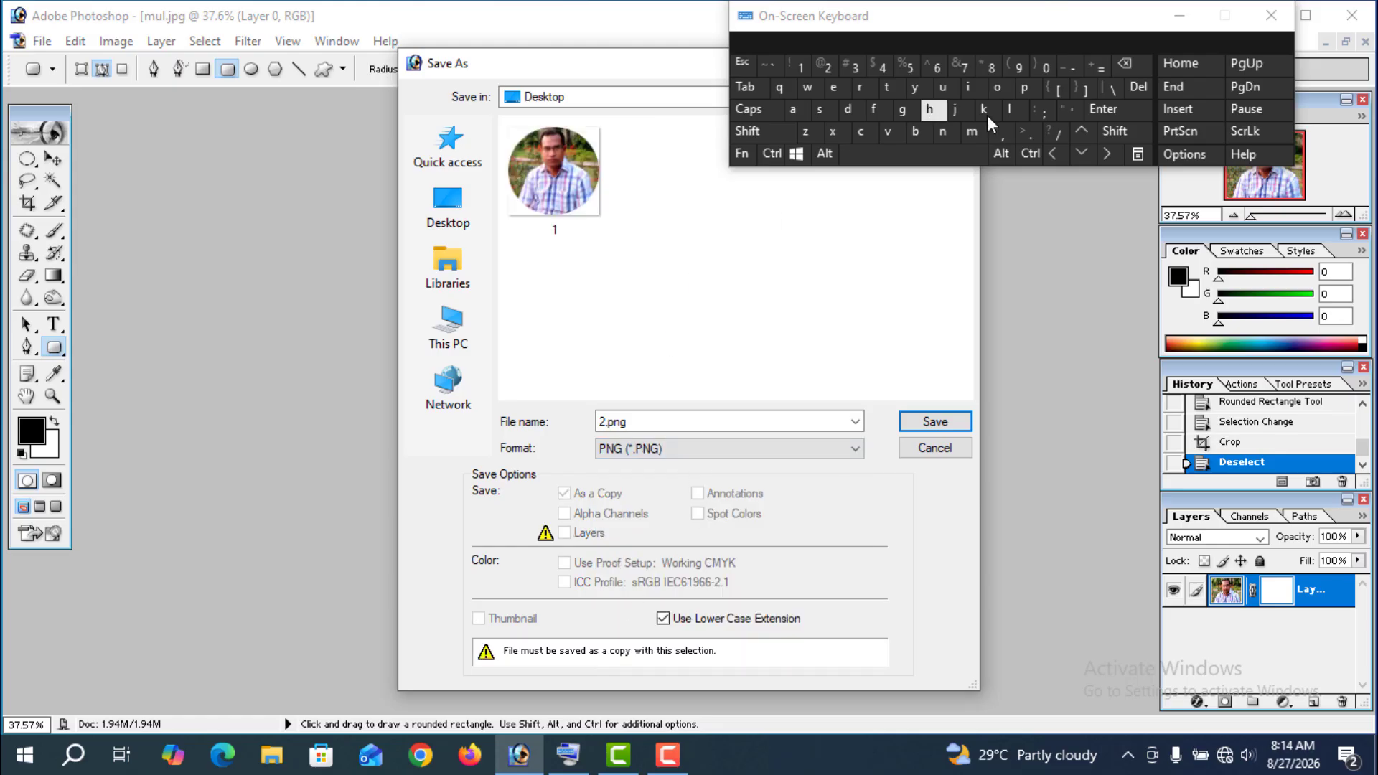
click(932, 421)
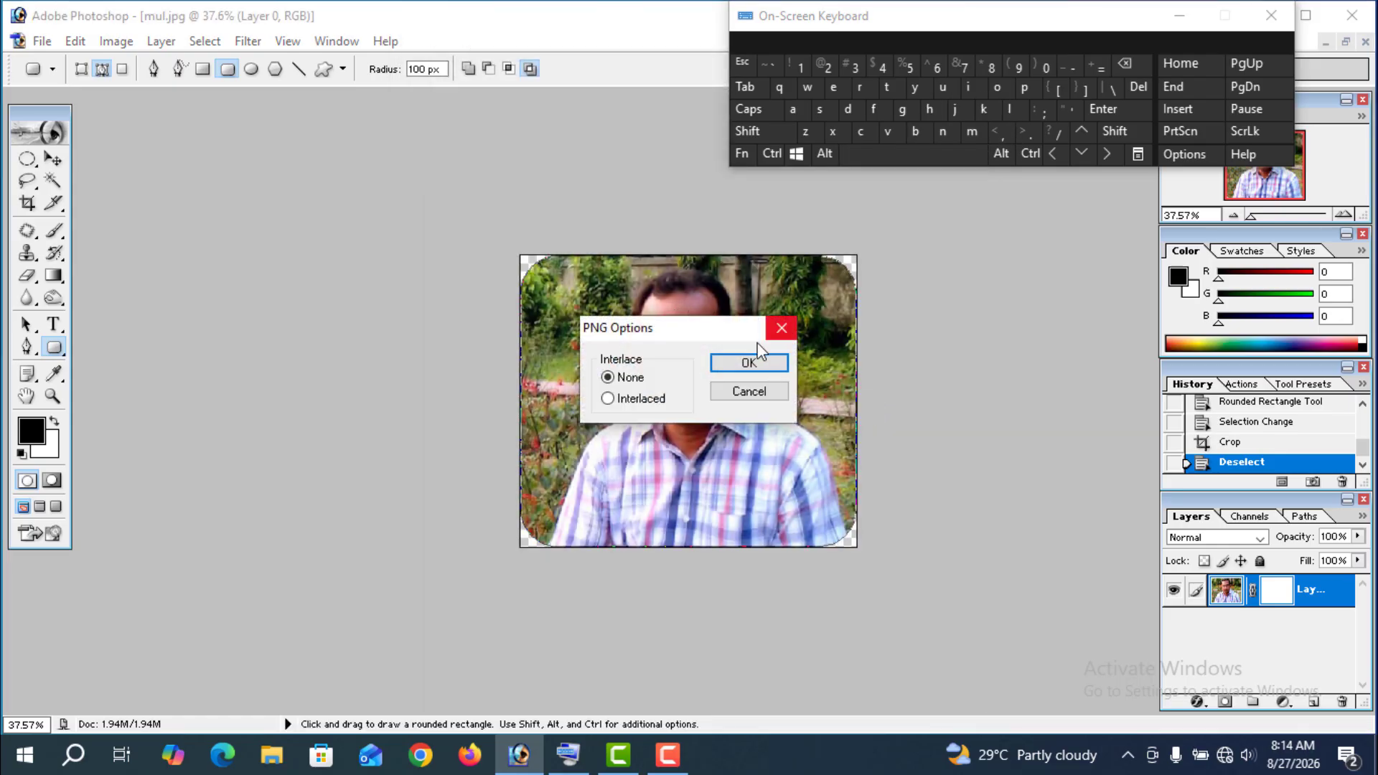
click(752, 363)
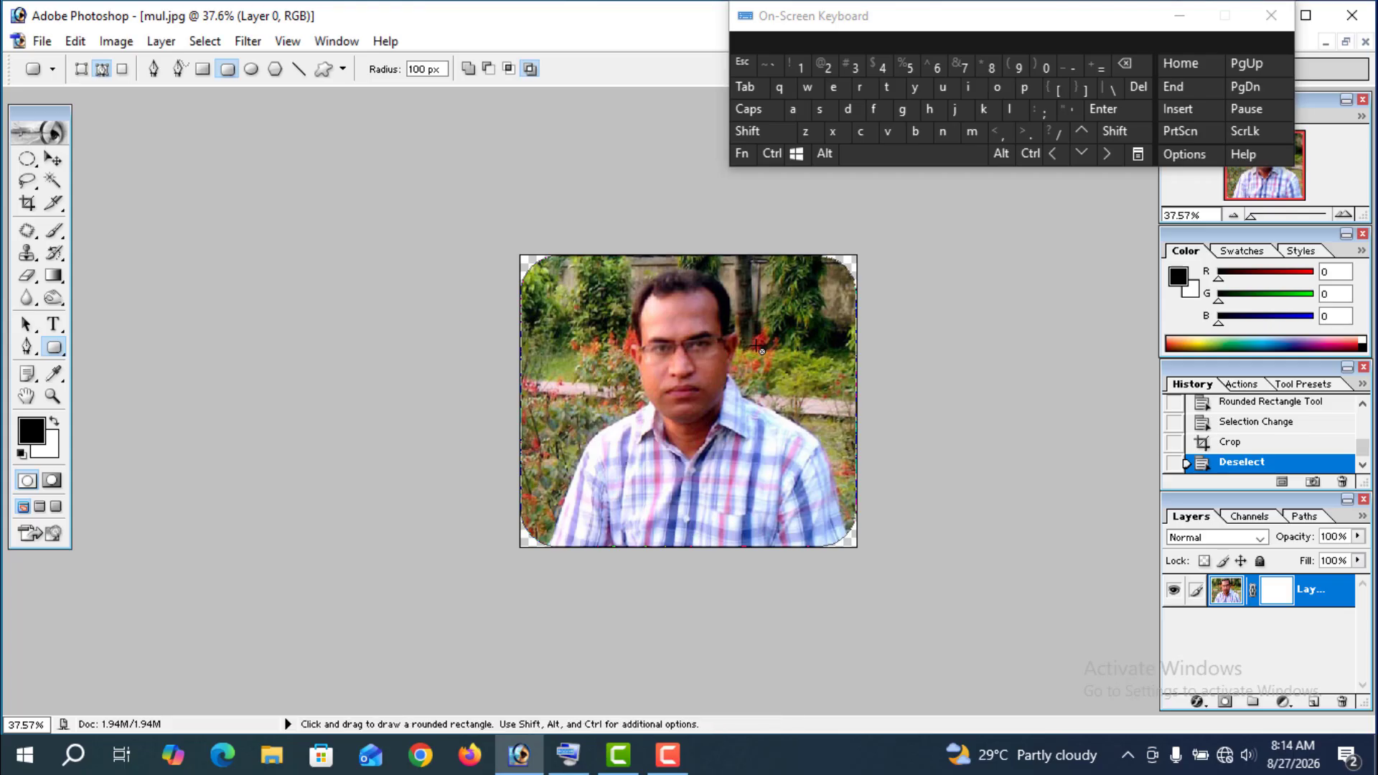
Step: Close the On-Screen Keyboard and close the rounded-corner mul.jpg without saving its changes
click(1271, 15)
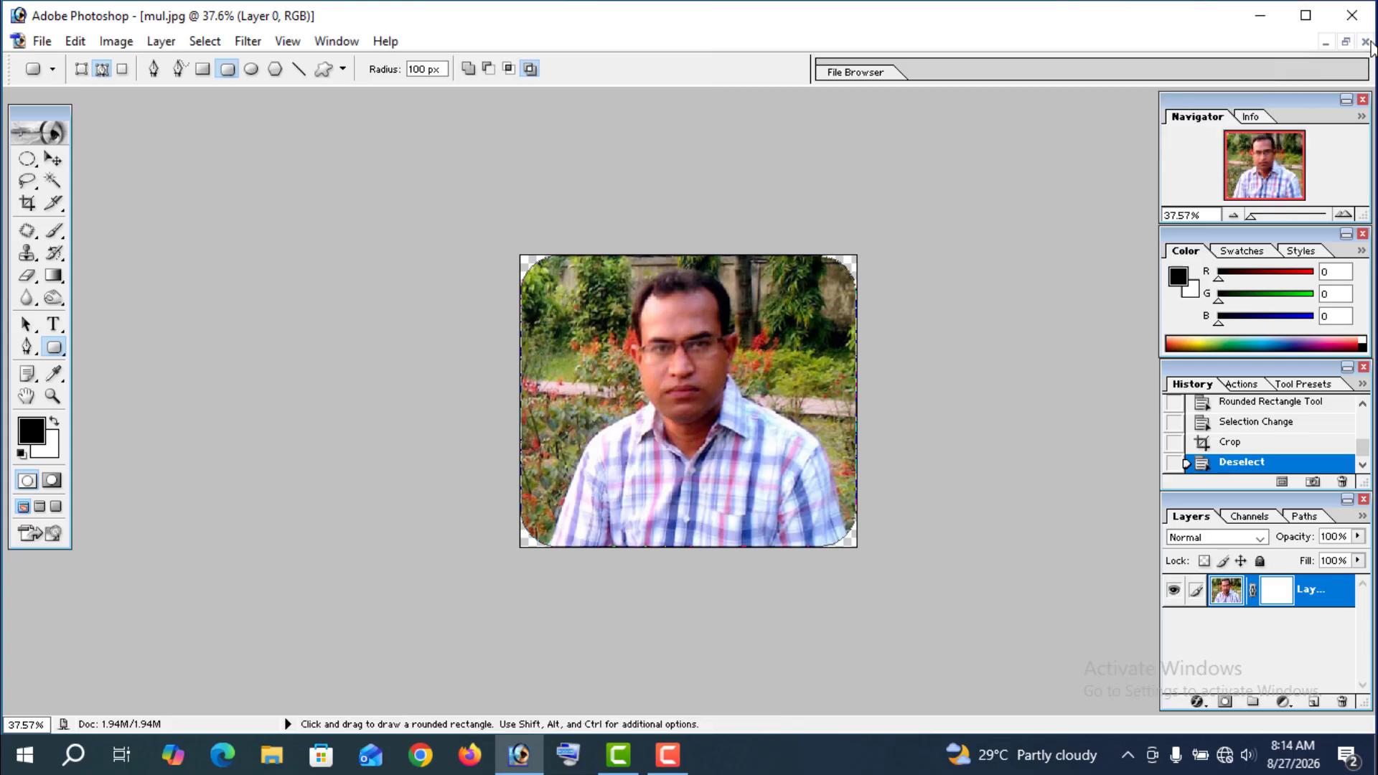
click(1365, 42)
click(692, 301)
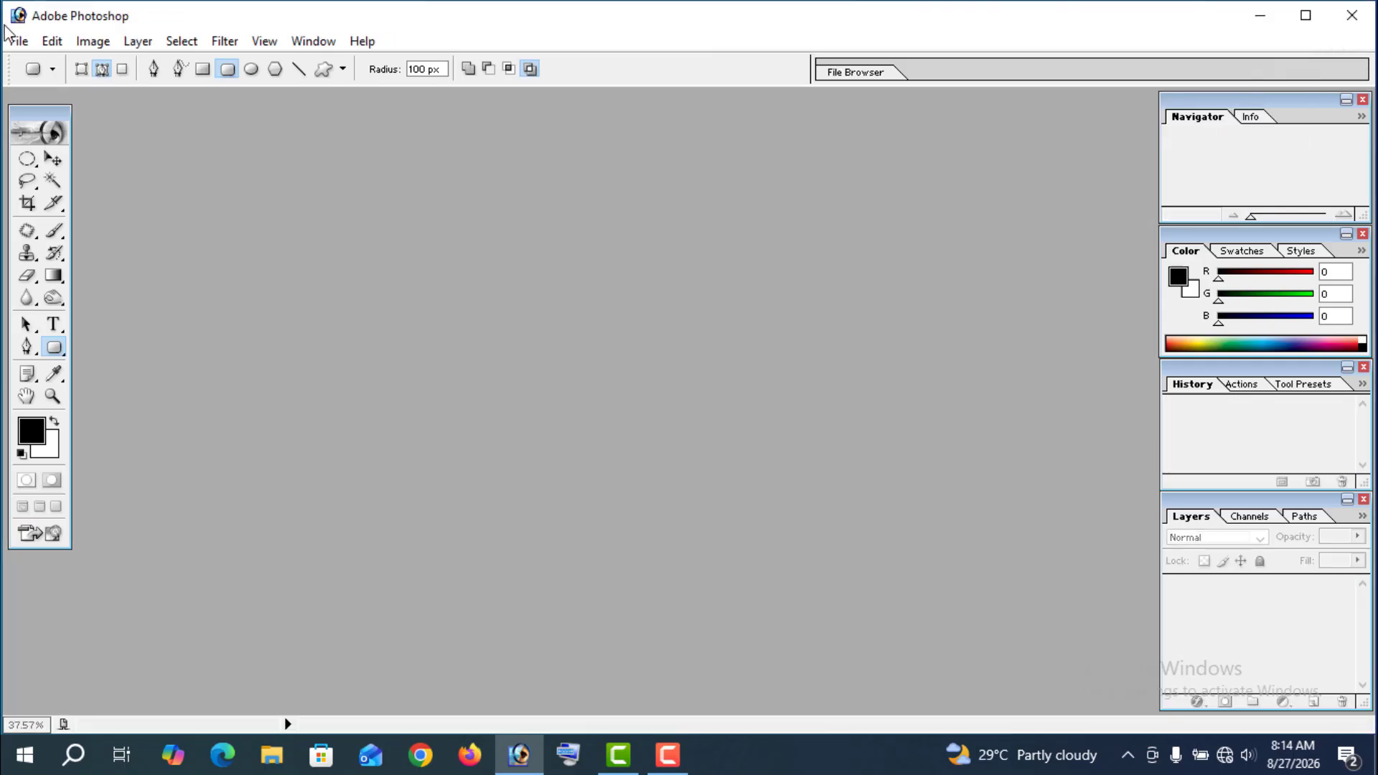
Step: Open the original mul.jpg from the Desktop again and maximize its document window
click(20, 41)
click(55, 84)
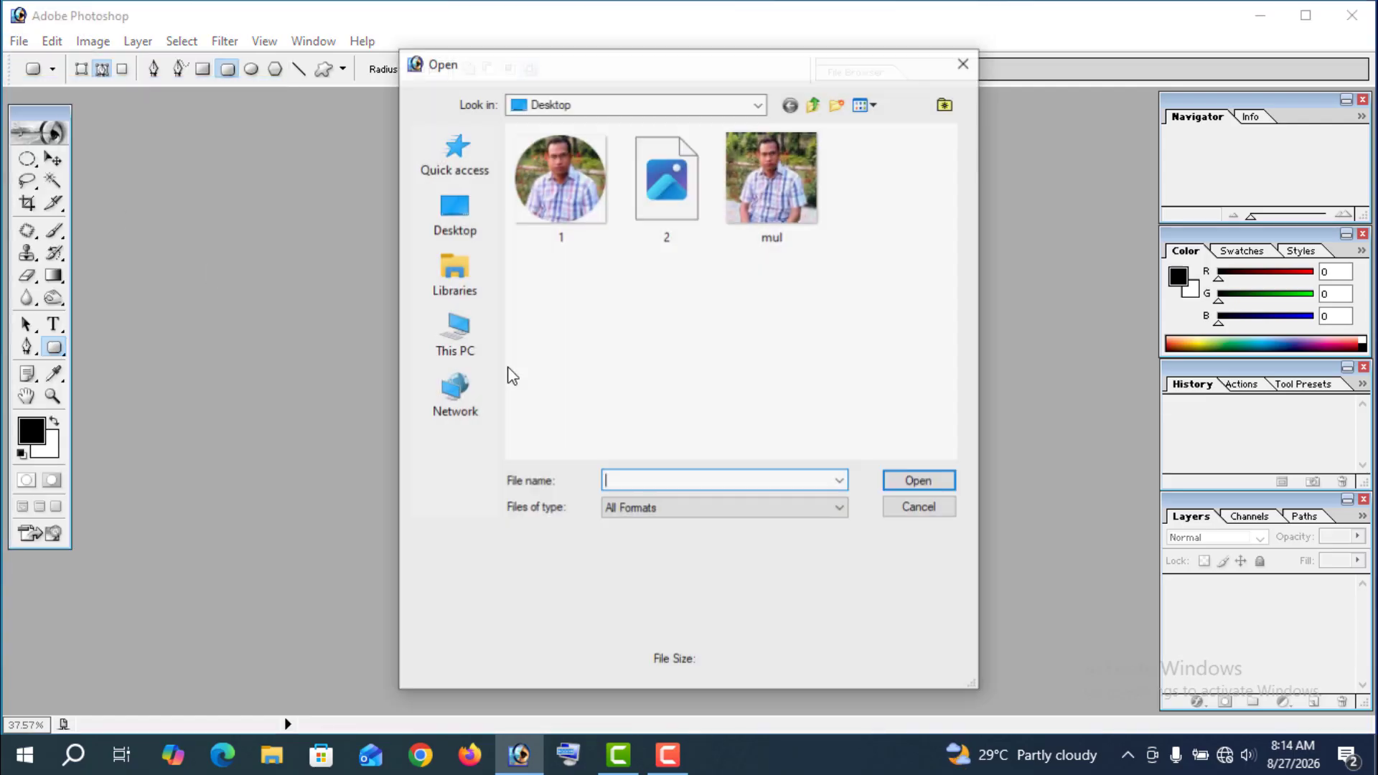
click(787, 191)
click(917, 479)
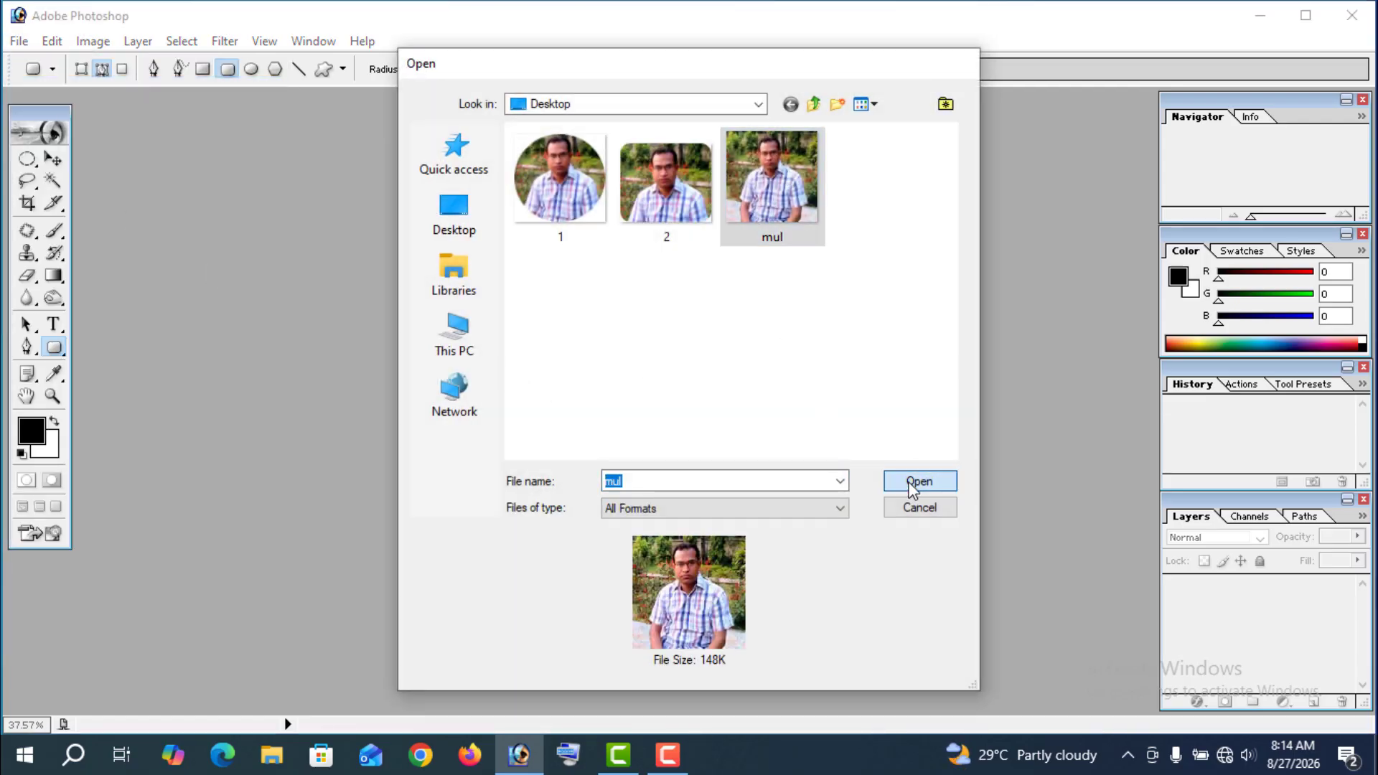
click(584, 108)
key(ctrl+0)
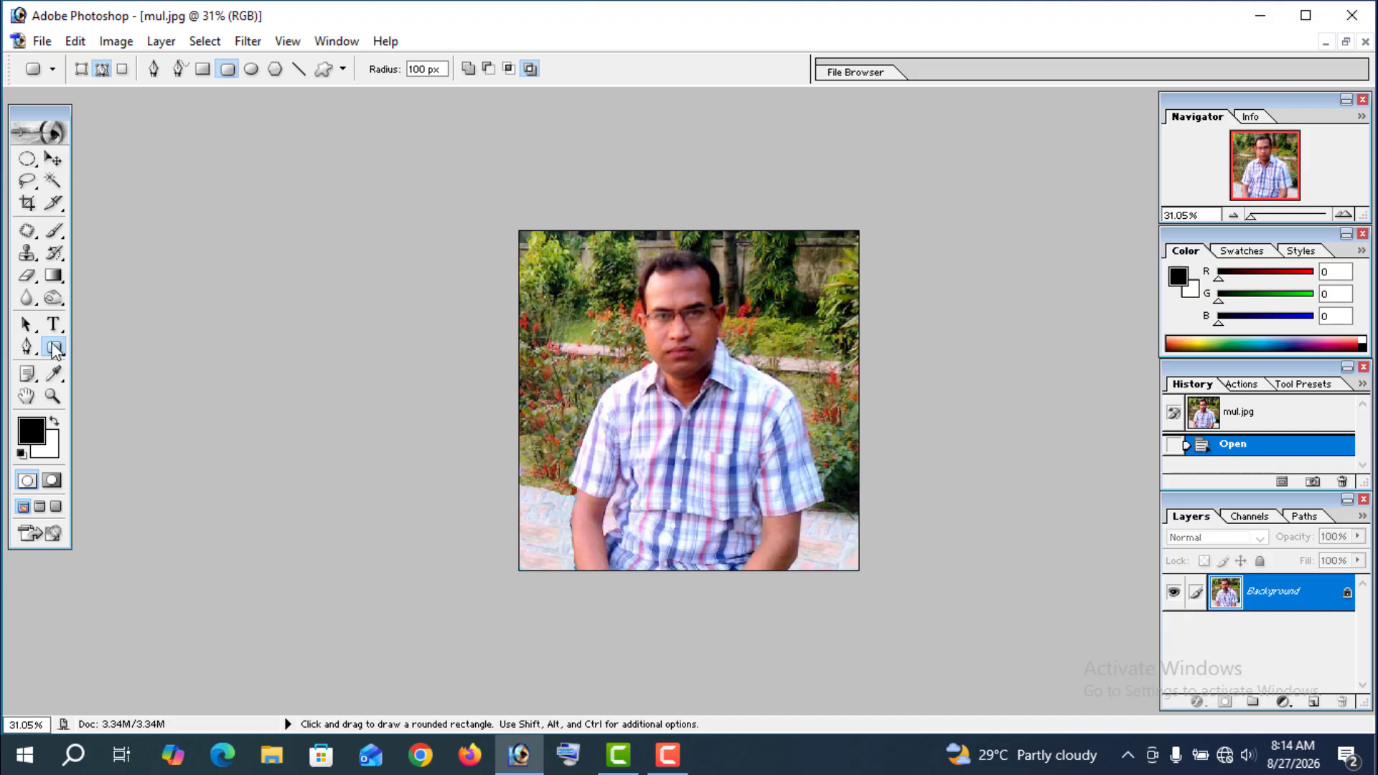
Step: Turn the reopened photo's Background into Layer 0 and give it a Reveal All vector mask
click(55, 349)
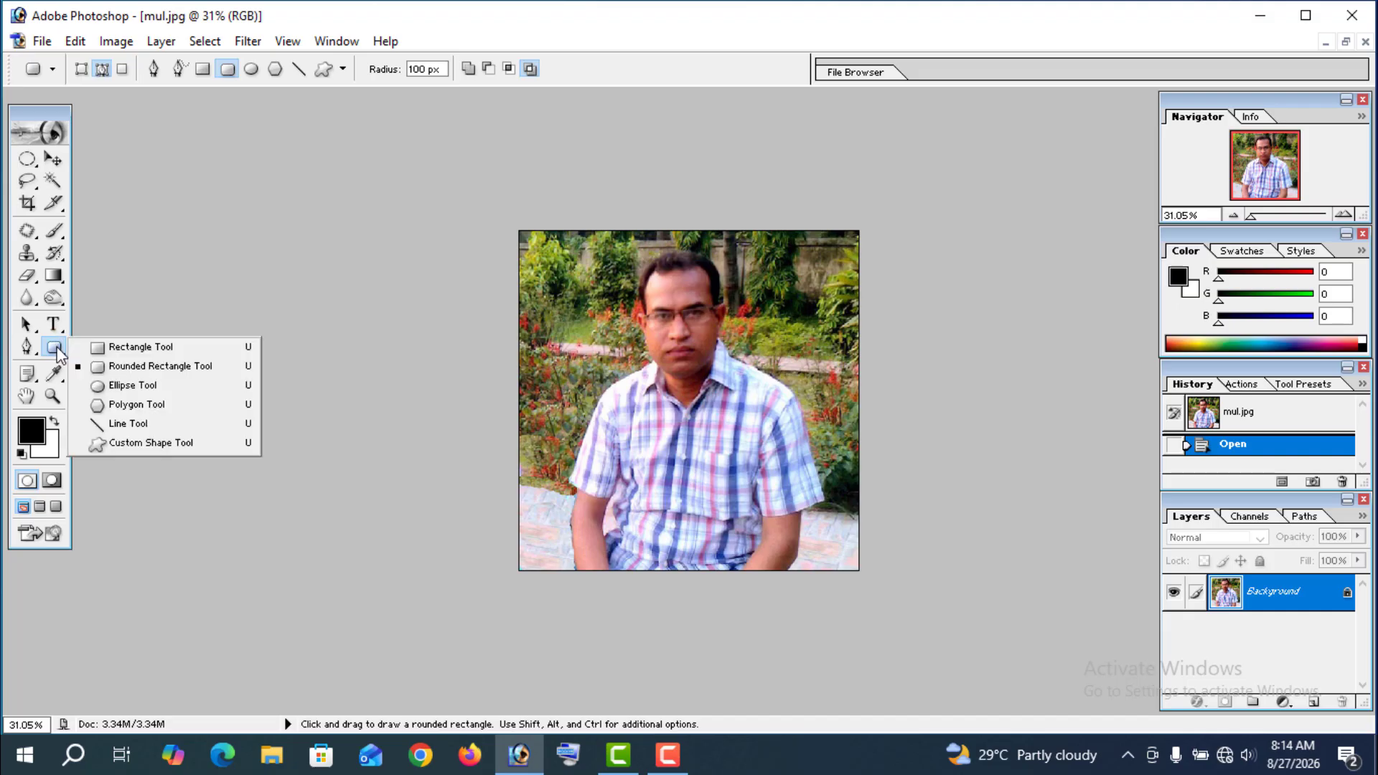
click(136, 404)
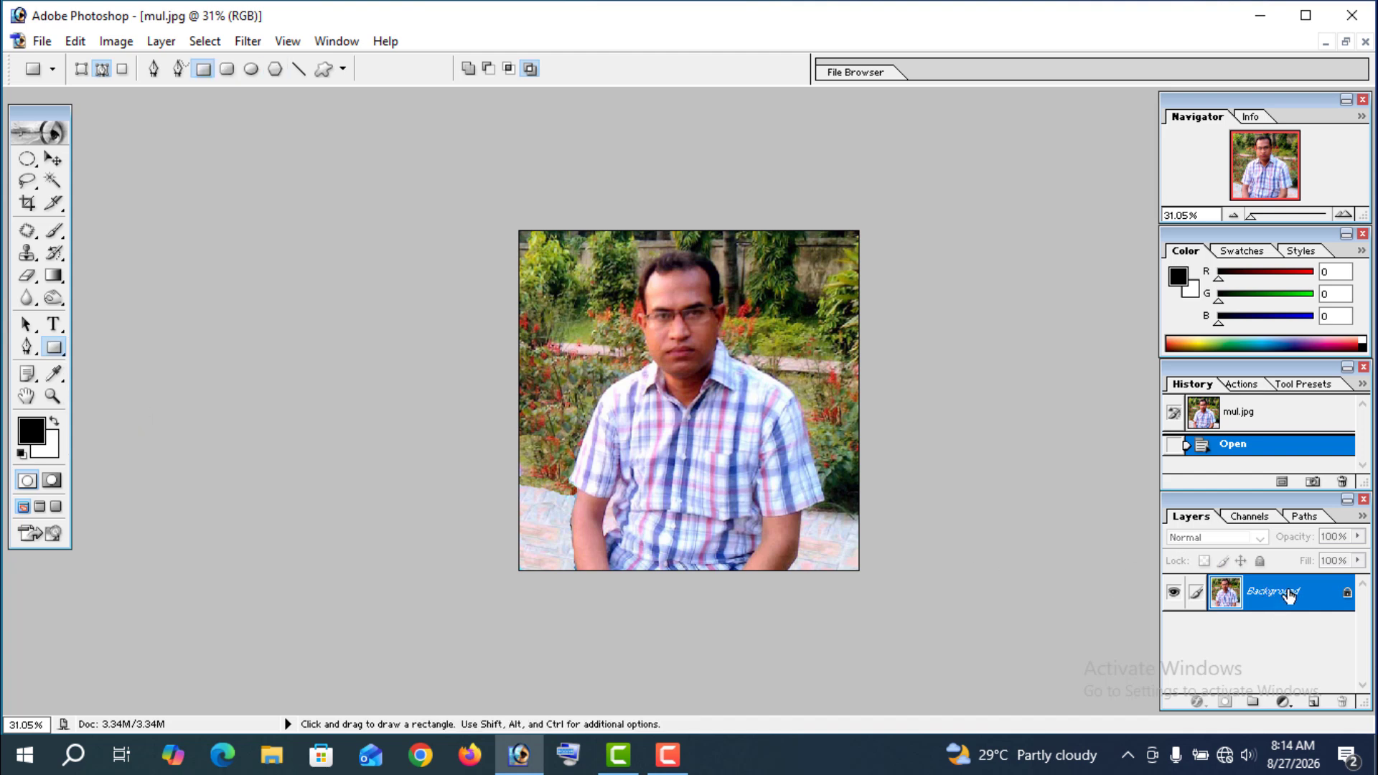
double_click(1285, 596)
click(834, 345)
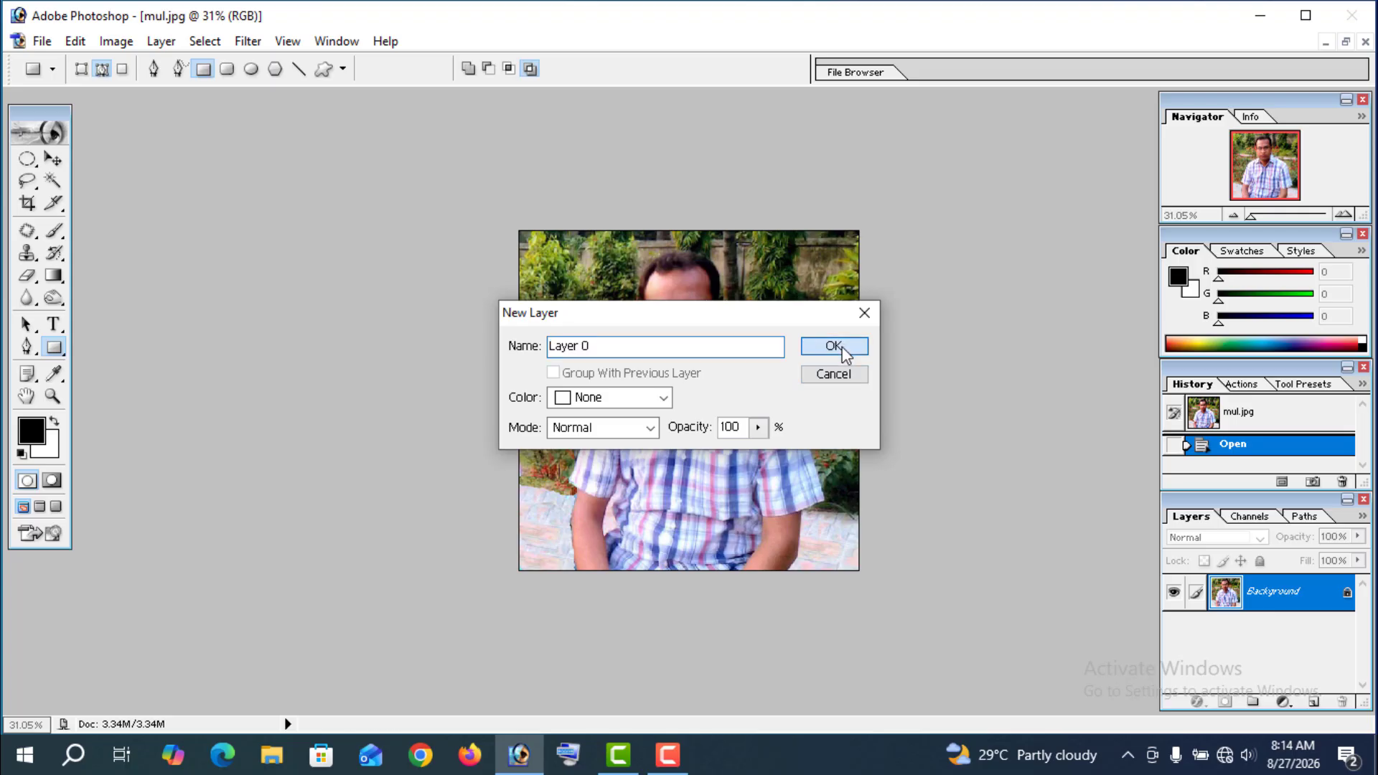
click(162, 41)
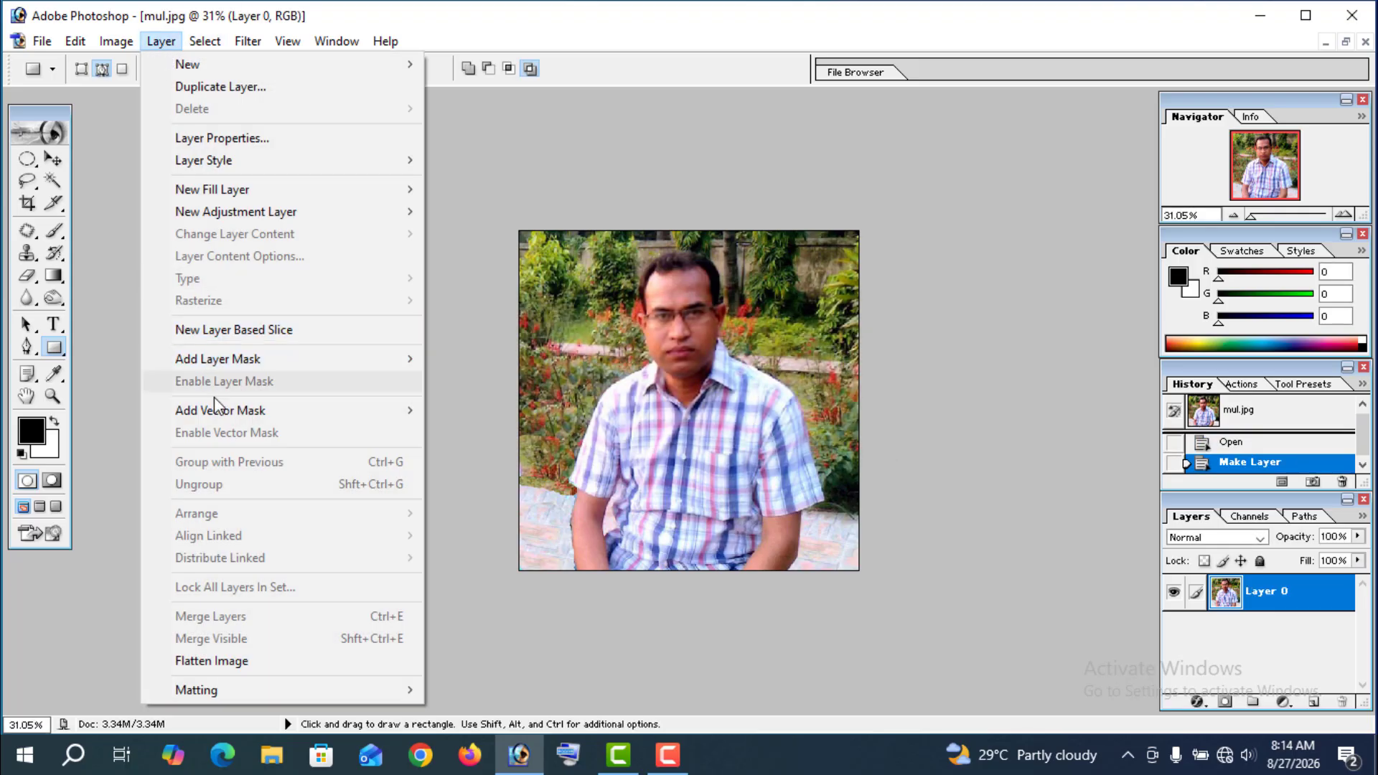
mouse_move(269, 413)
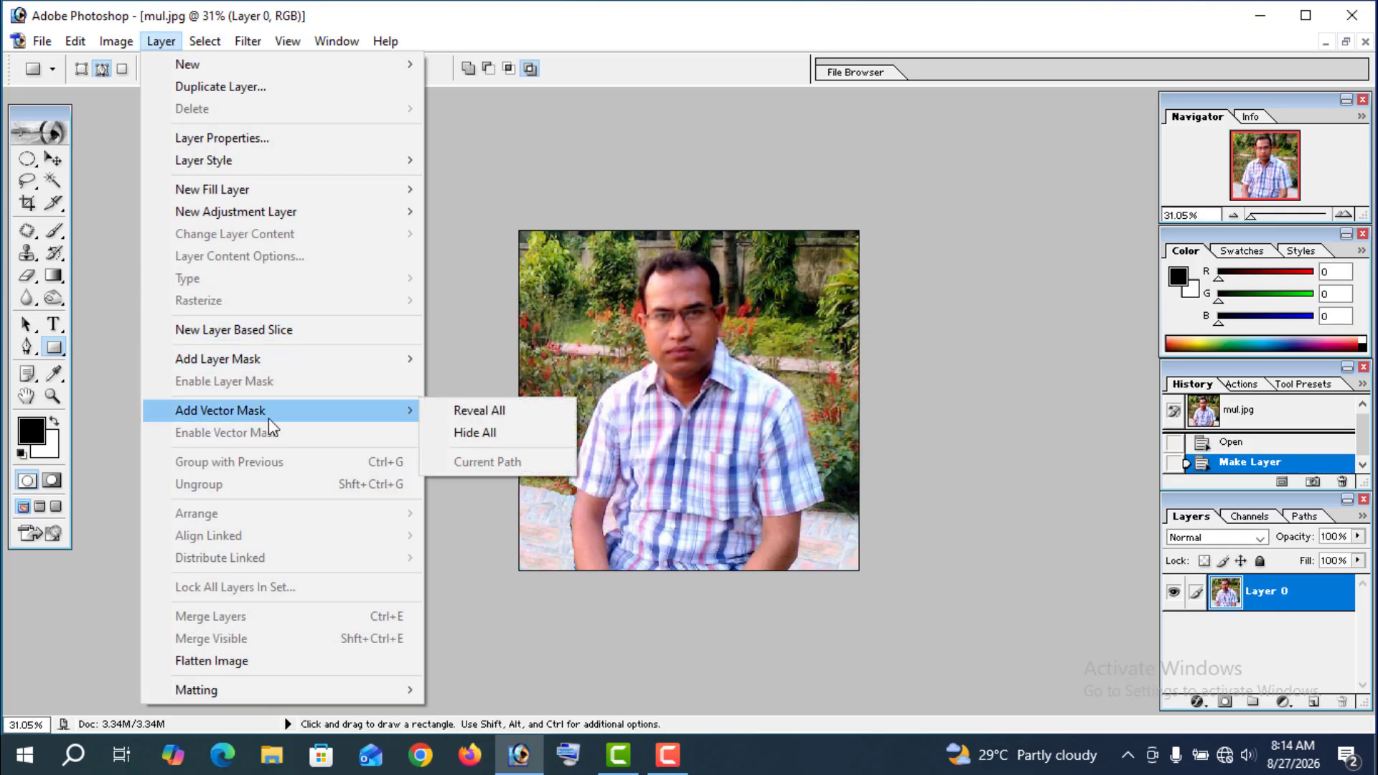
click(480, 410)
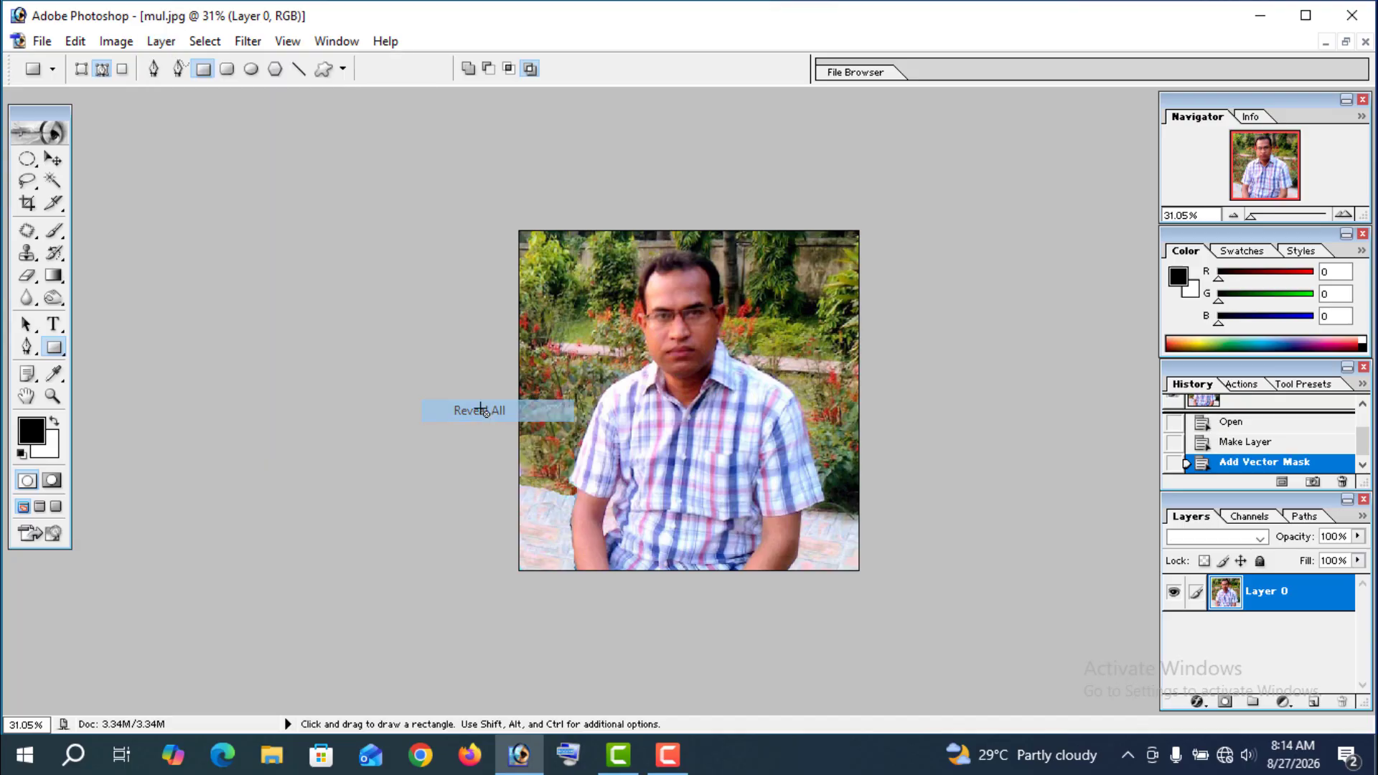
Step: Draw a five-sided polygon on the vector mask with the Polygon tool, centred near the man's mouth and pointing downward
click(60, 360)
click(147, 404)
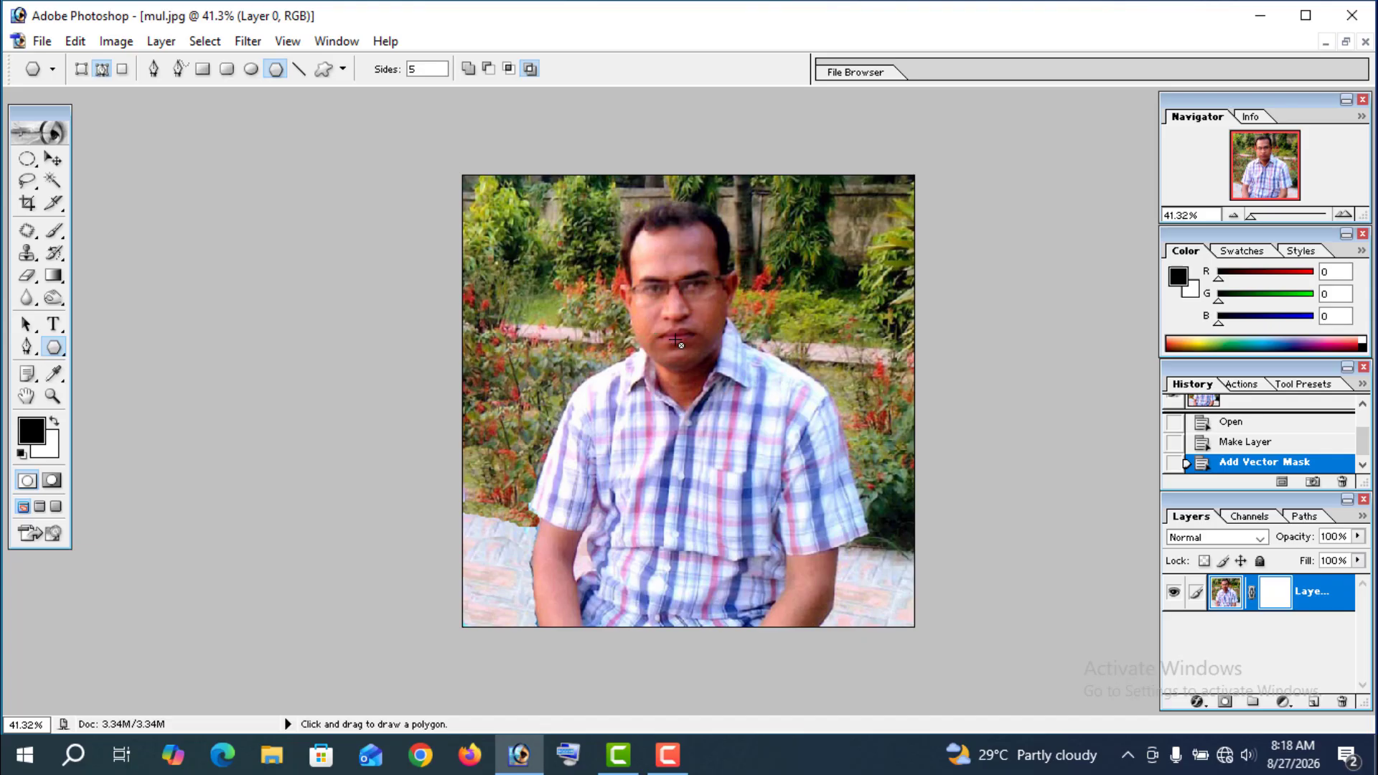
drag(676, 341, 861, 400)
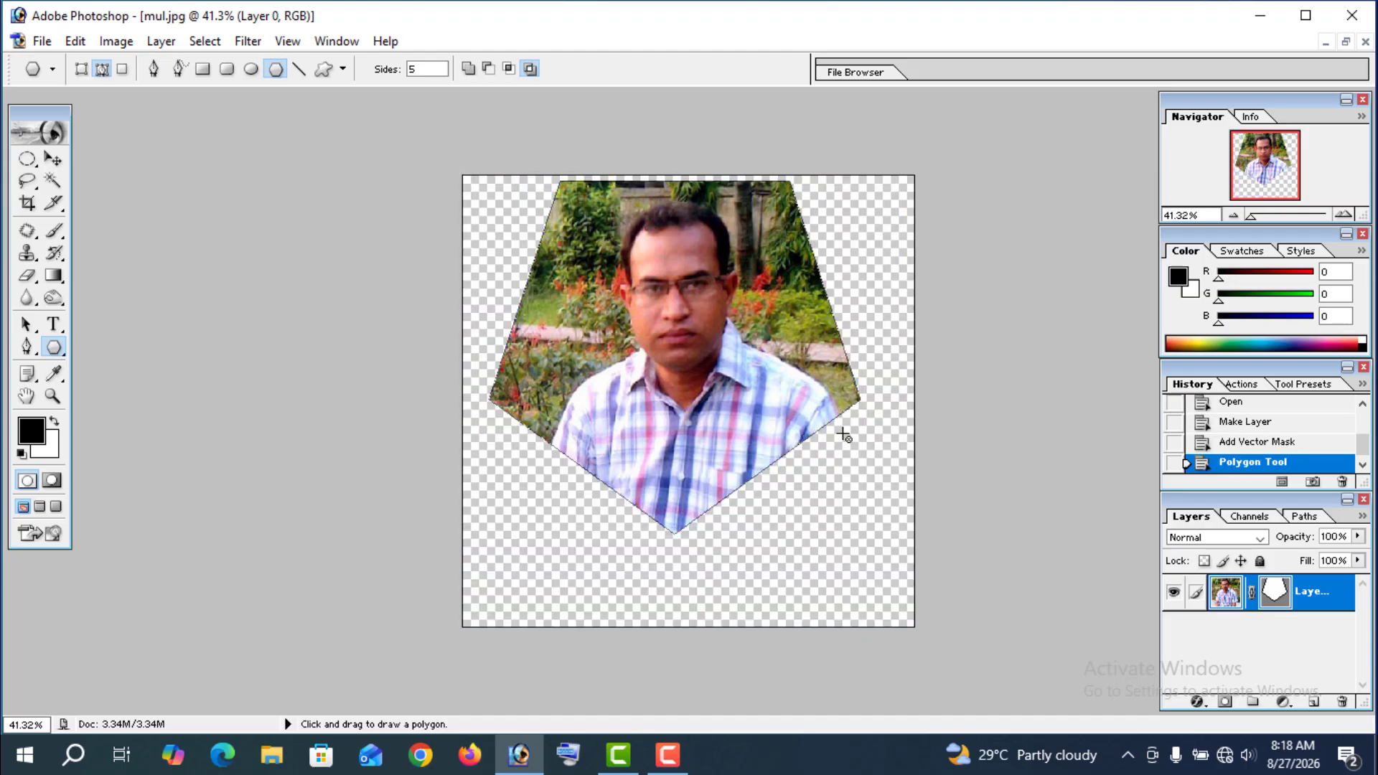
Step: Load the polygon vector mask of Layer 0 as a selection, using the On-Screen Keyboard to hold Ctrl
key(ctrl+super+o)
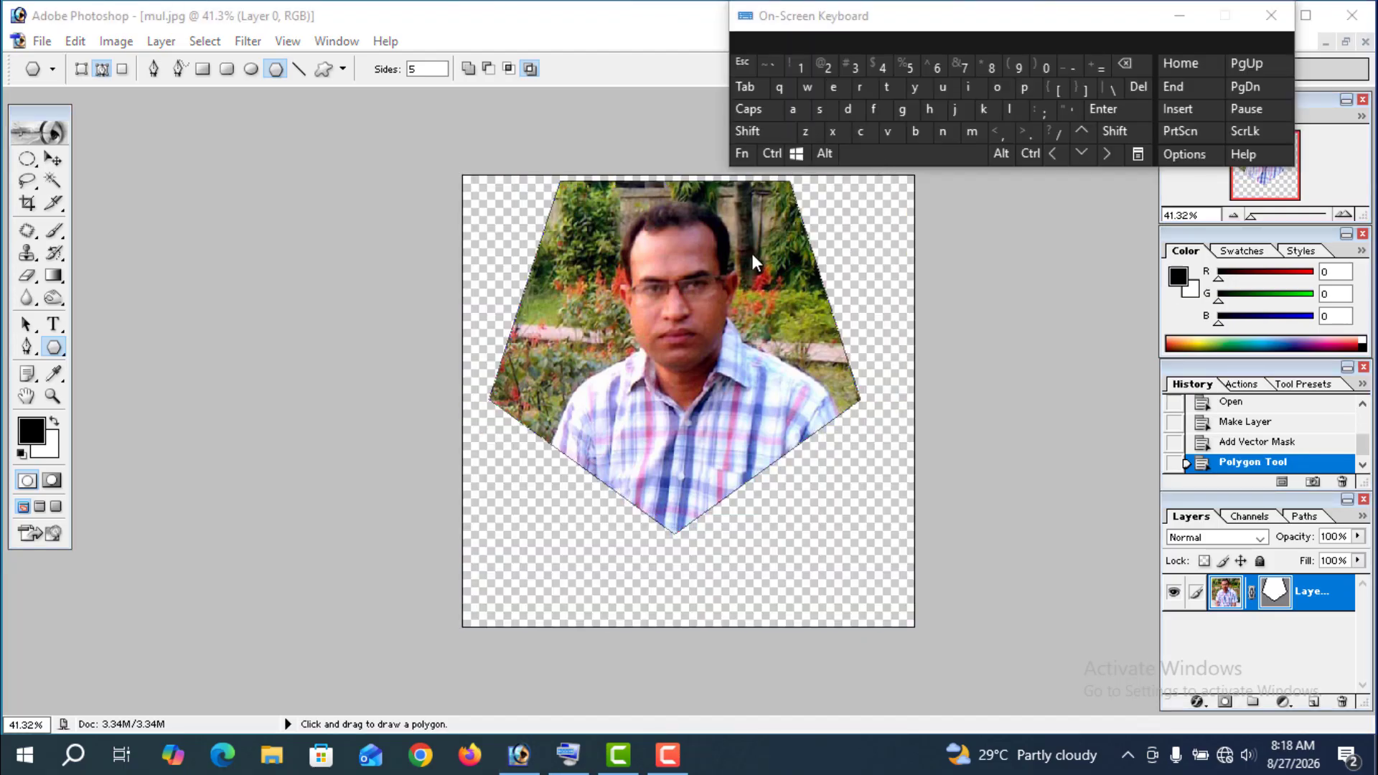
key(ctrl)
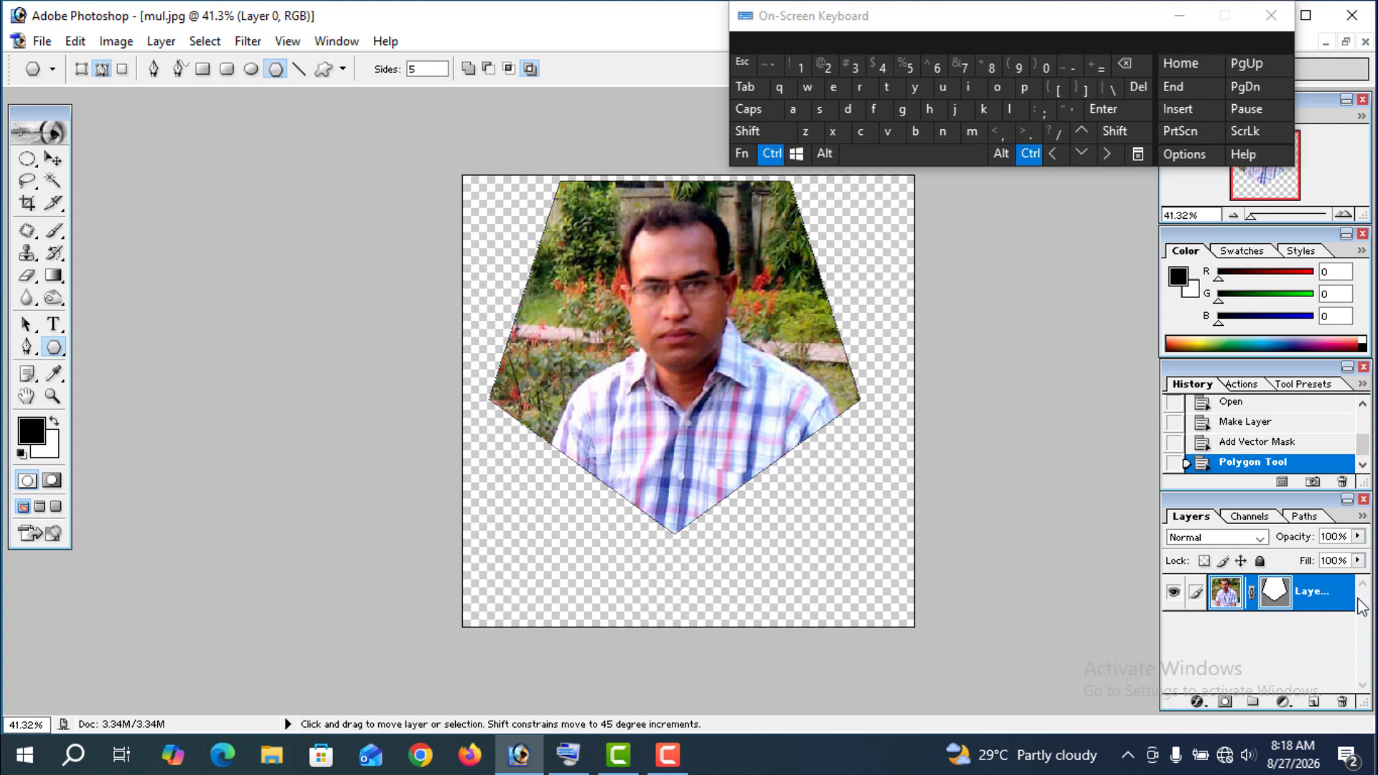
ctrl+click(1275, 591)
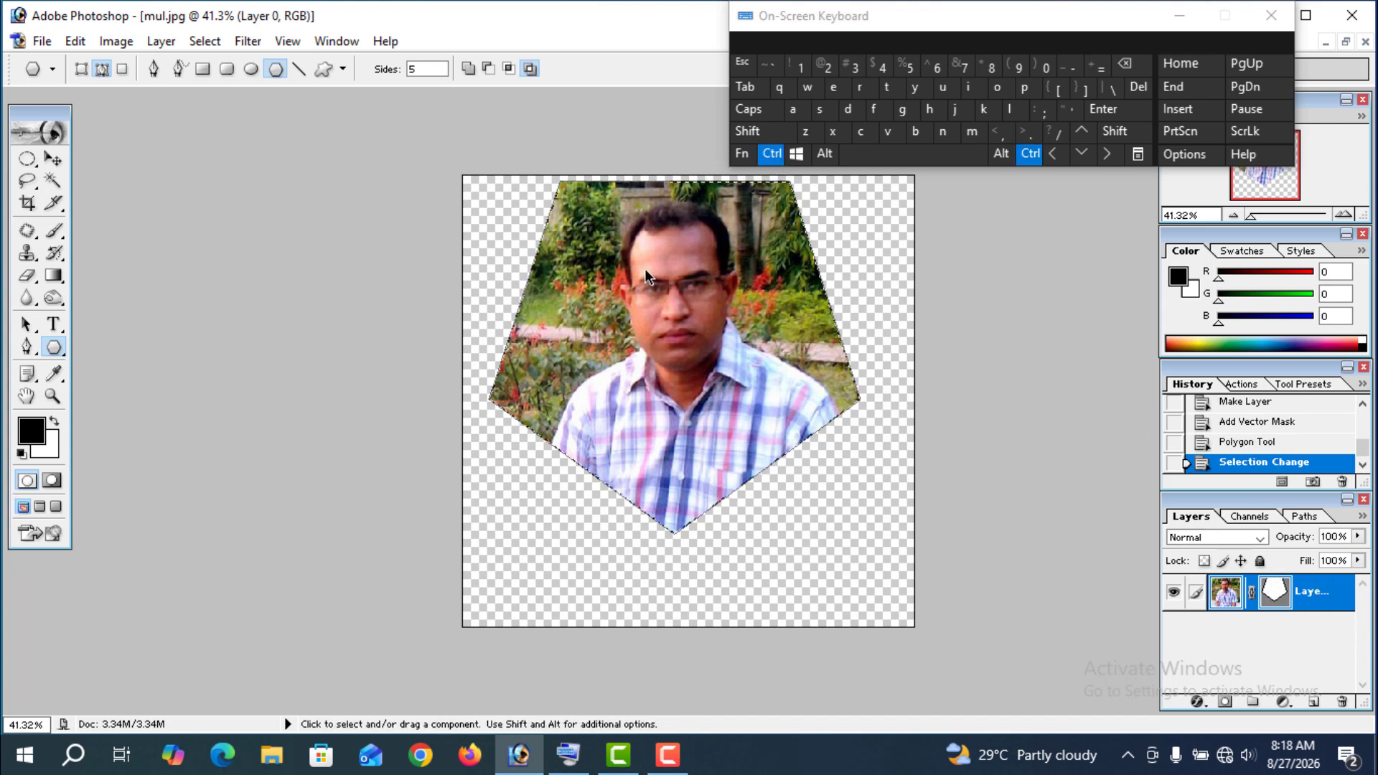
click(780, 150)
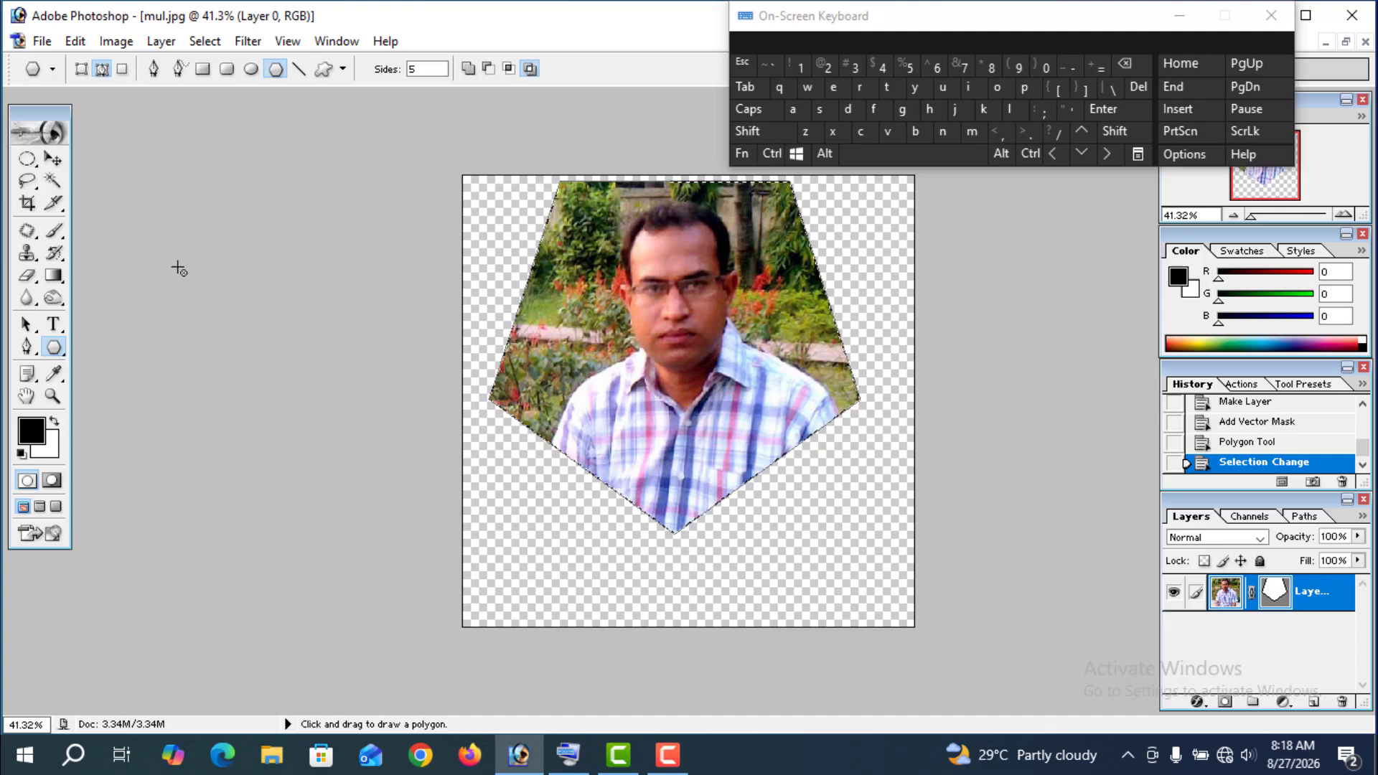
Step: Crop the image to the polygon selection and deselect it
click(115, 41)
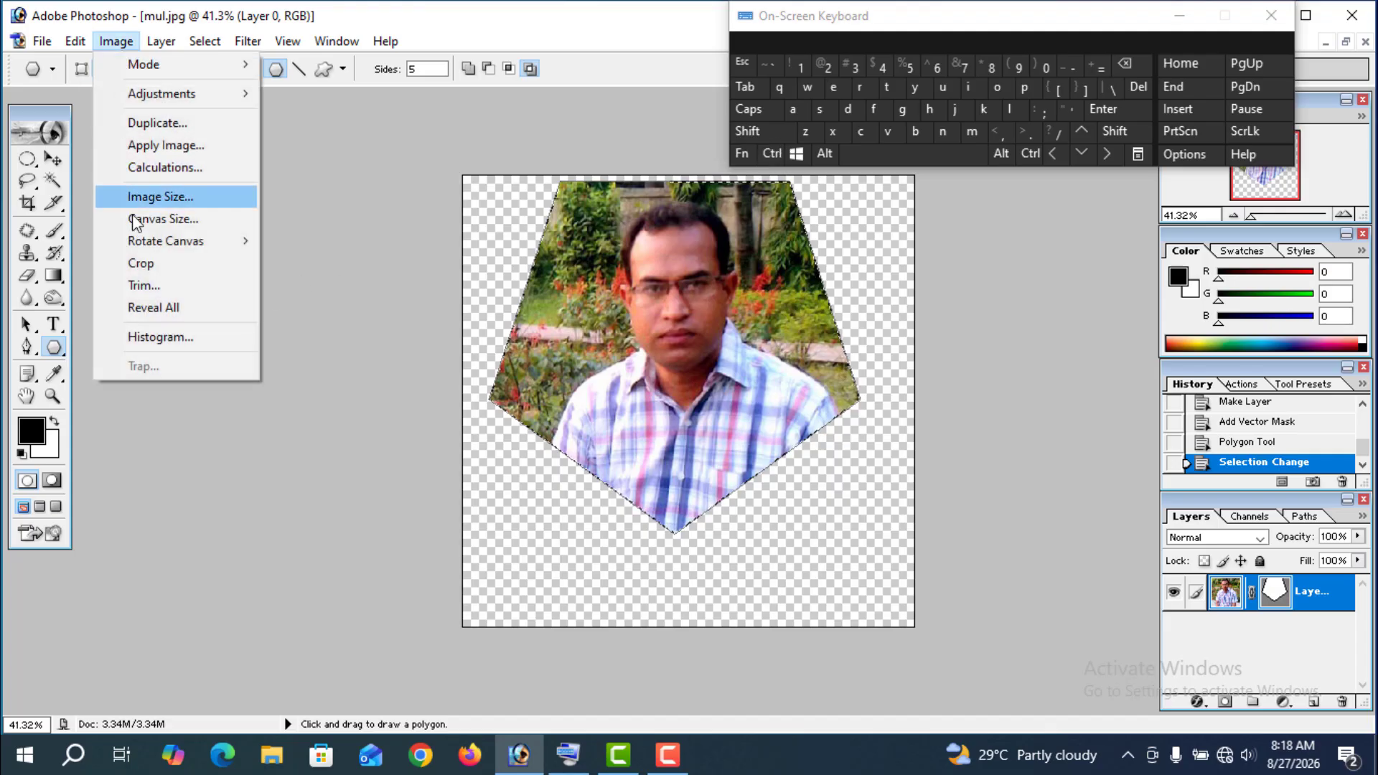
click(142, 264)
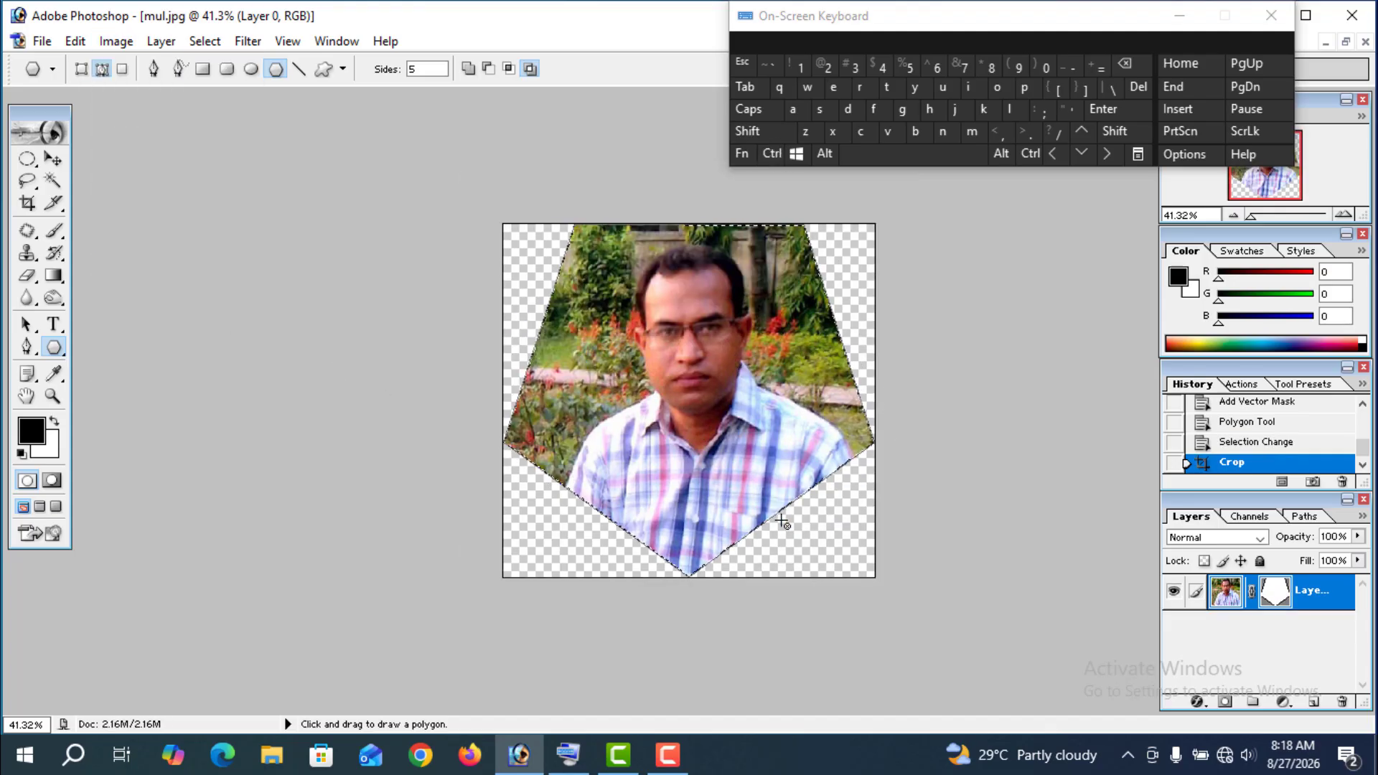
click(772, 153)
click(848, 109)
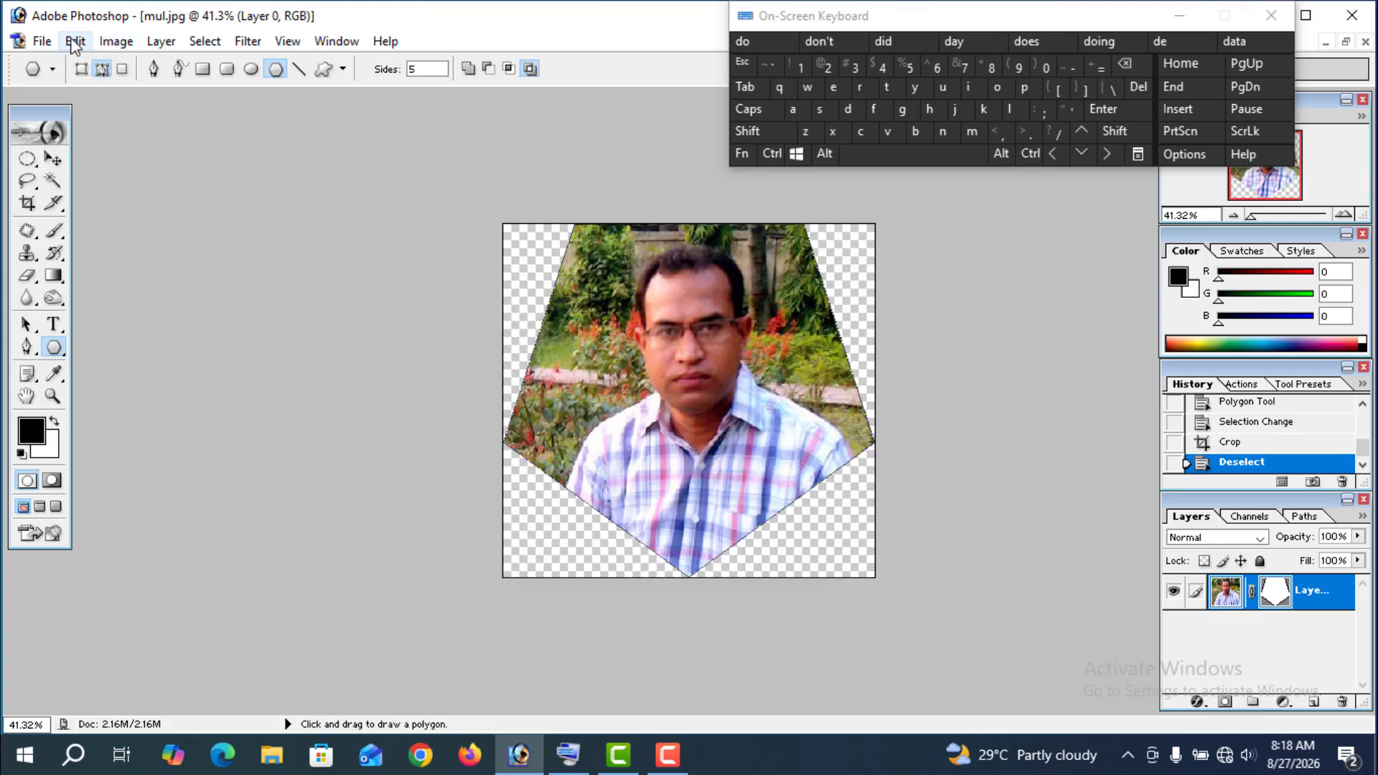
Step: Save the polygon cutout to the Desktop as a PNG named 3
click(42, 41)
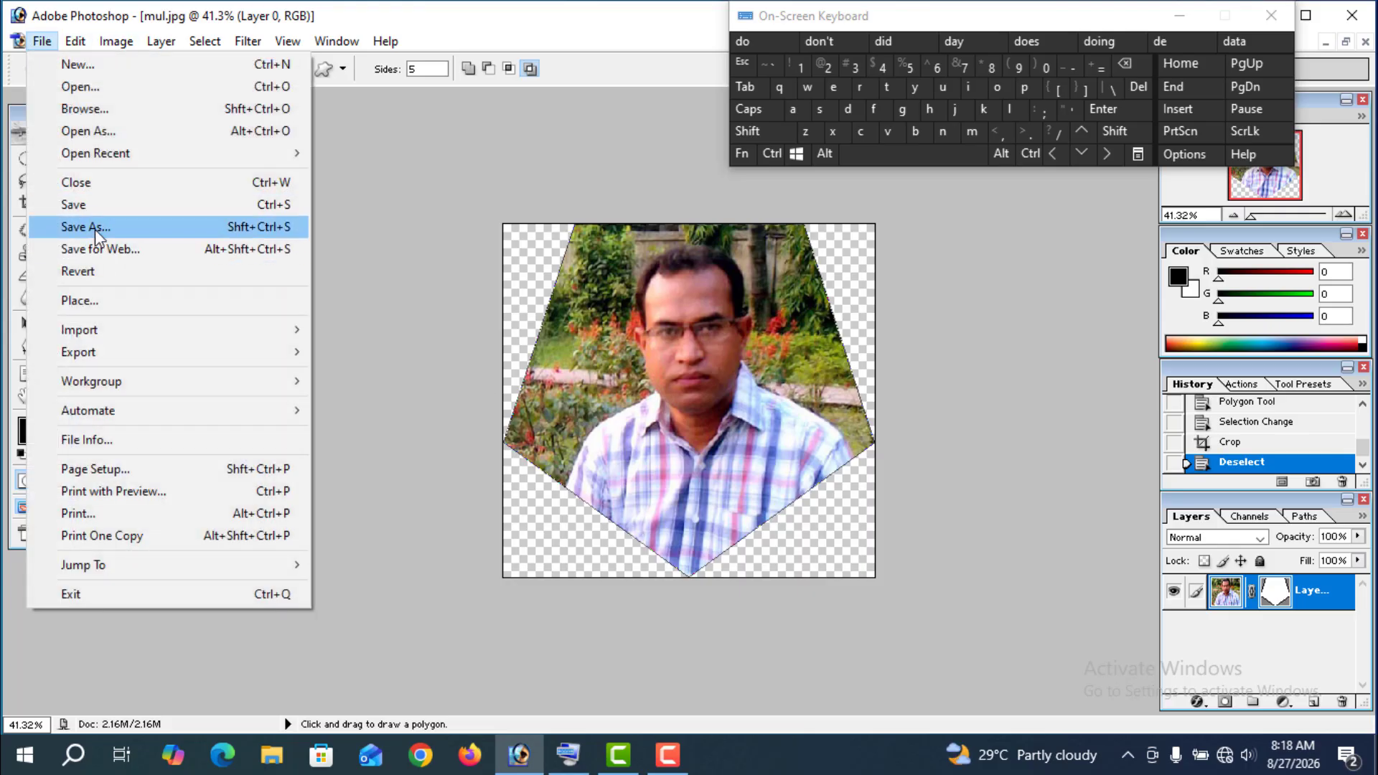
click(93, 225)
click(714, 449)
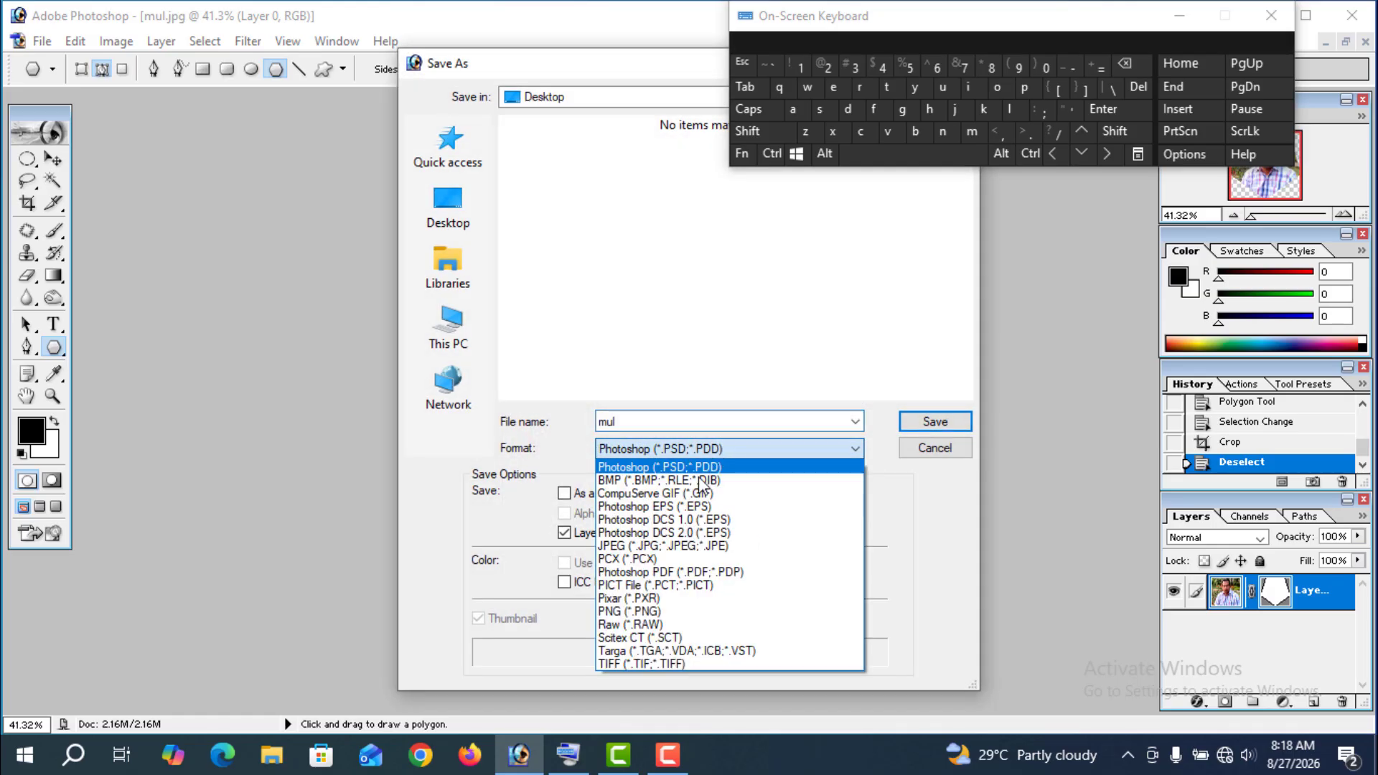
click(649, 611)
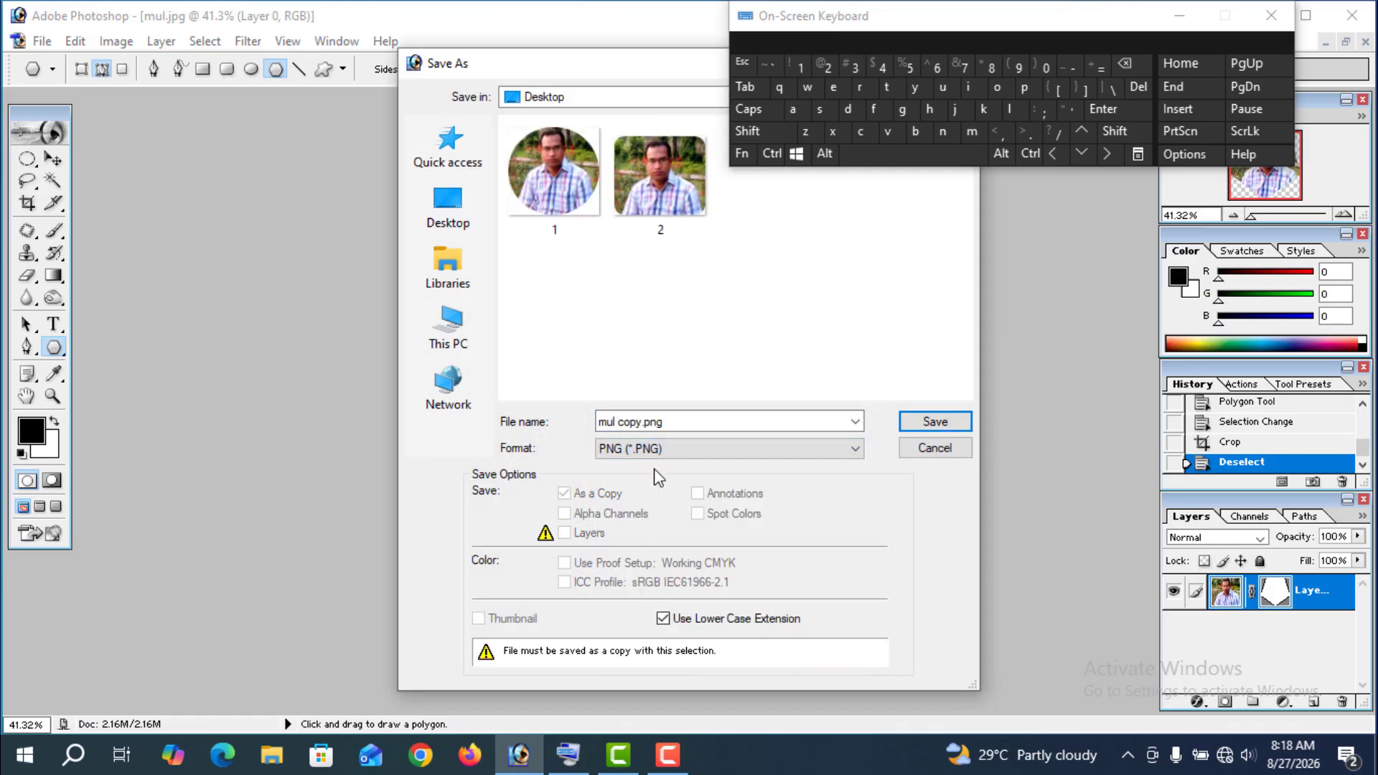
click(666, 423)
click(675, 426)
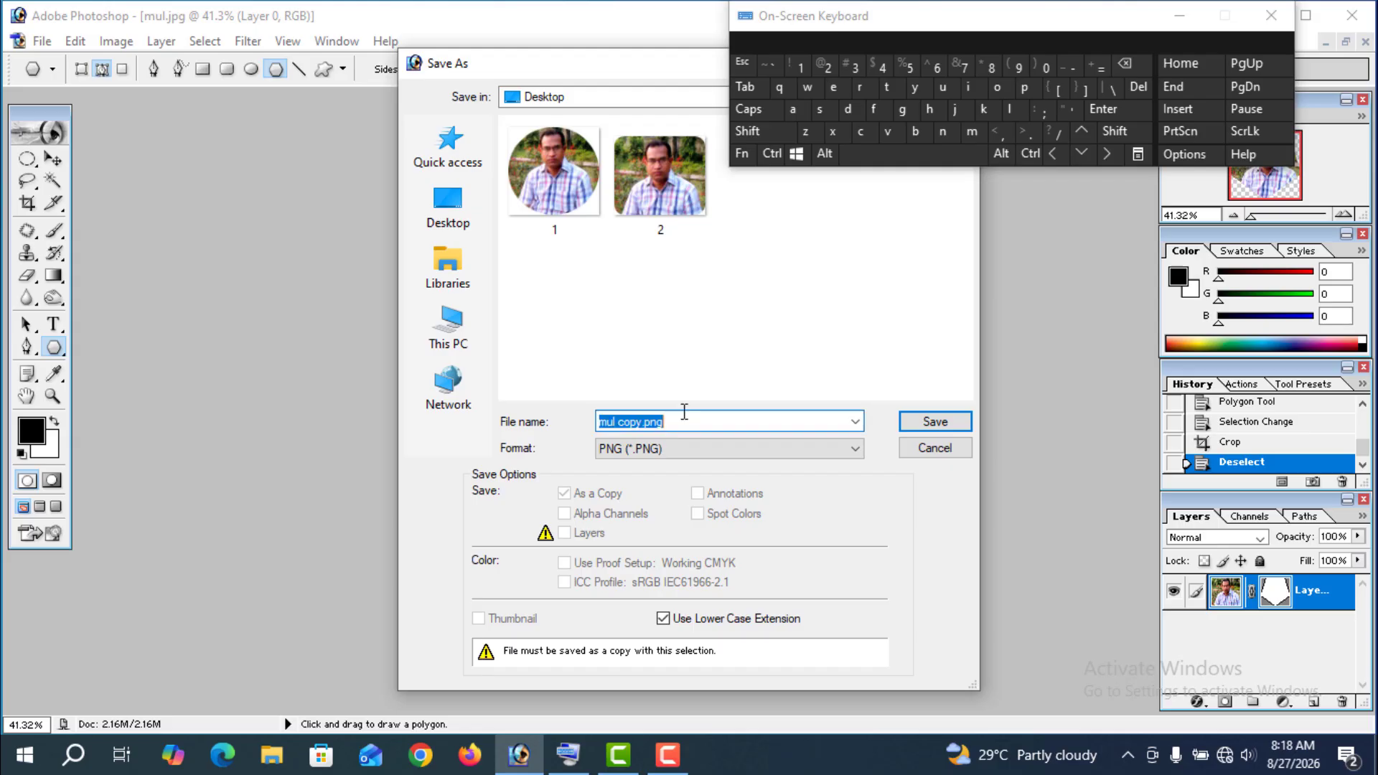
click(854, 66)
click(934, 421)
click(745, 363)
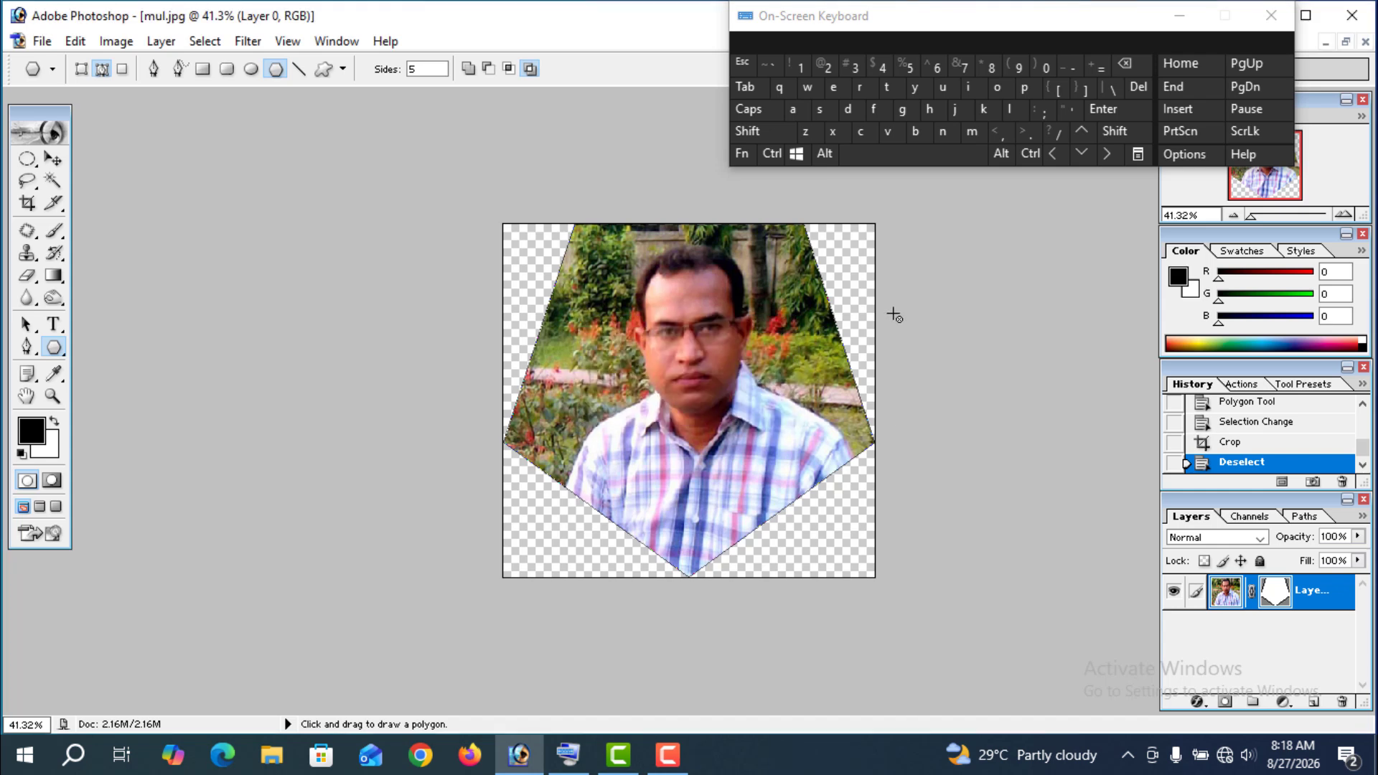
Step: Close the On-Screen Keyboard and close the polygon-cropped mul.jpg without saving its changes
click(1267, 16)
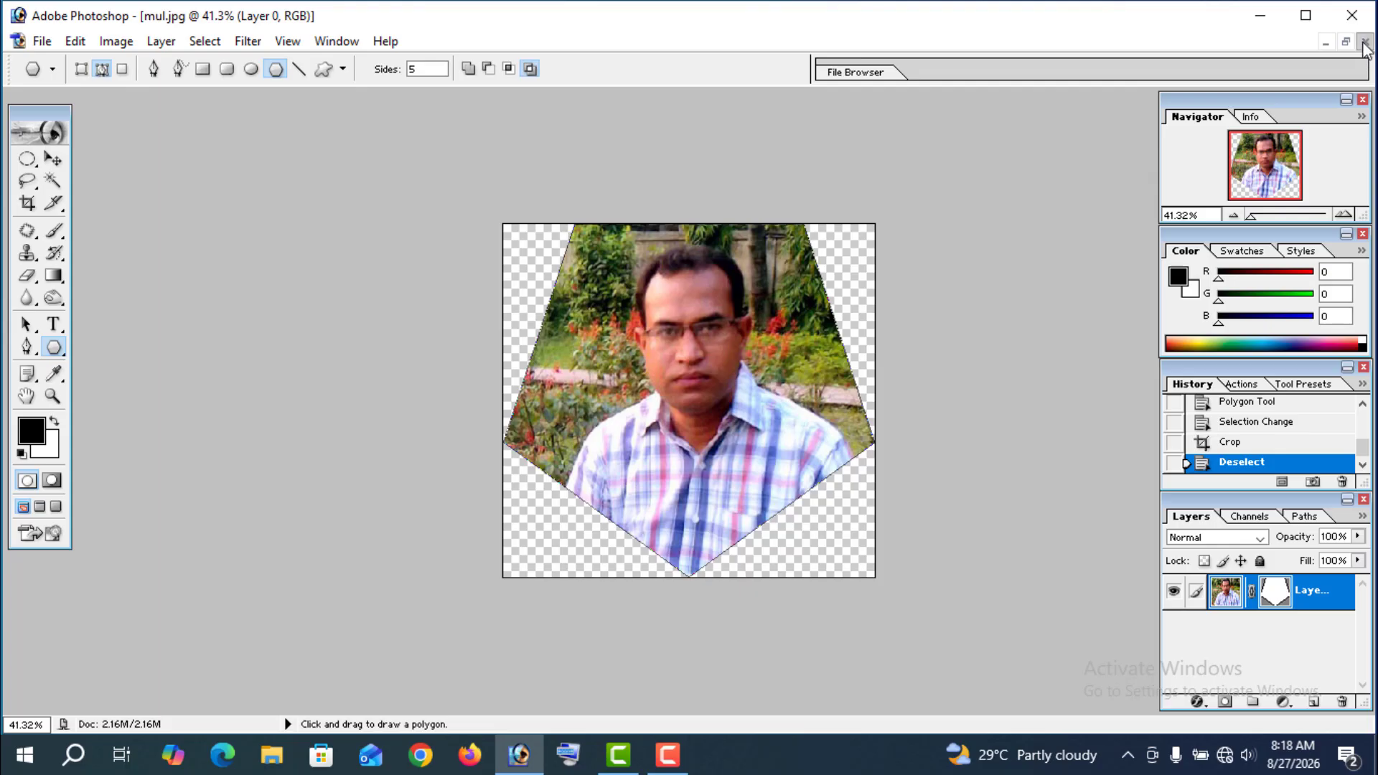
click(1364, 43)
click(702, 306)
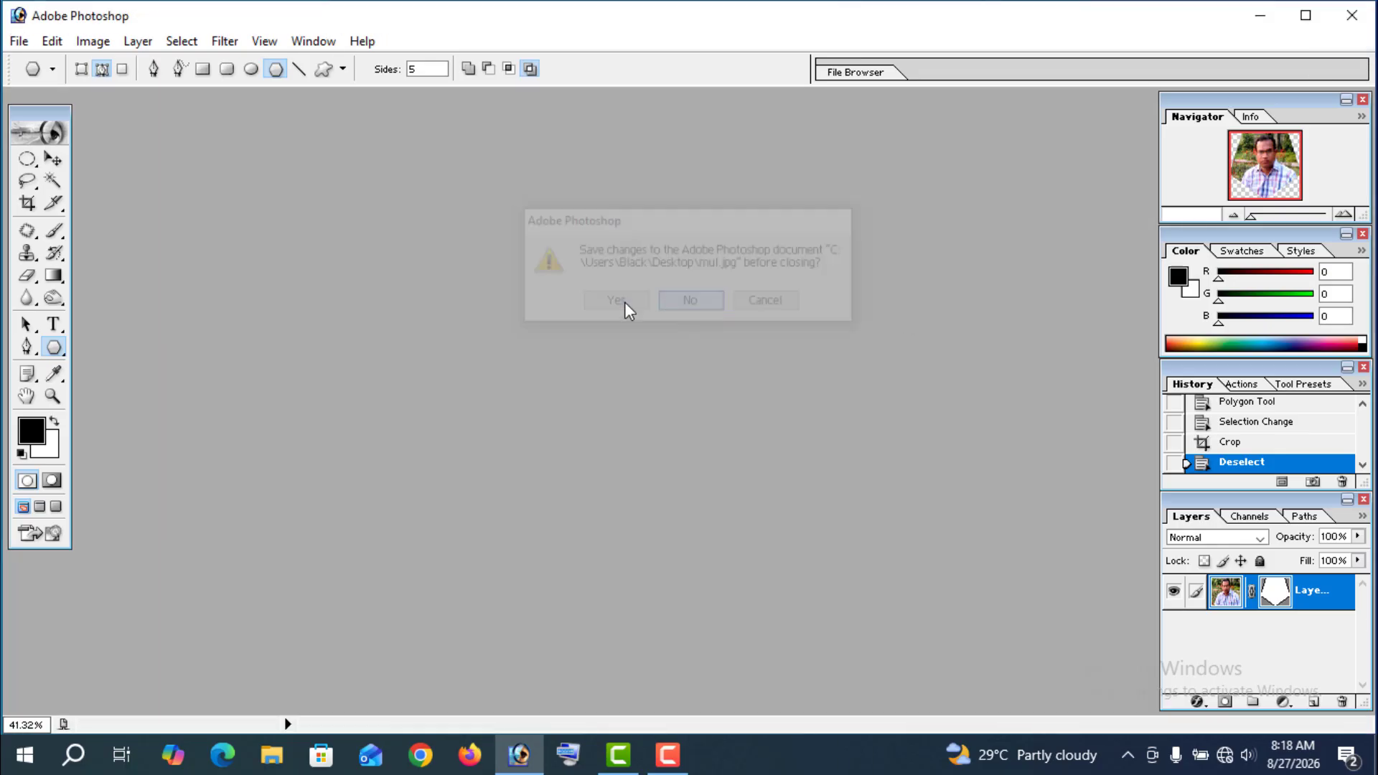
Step: Open the original mul.jpg from the Desktop once more and maximize its document window
click(18, 40)
click(51, 86)
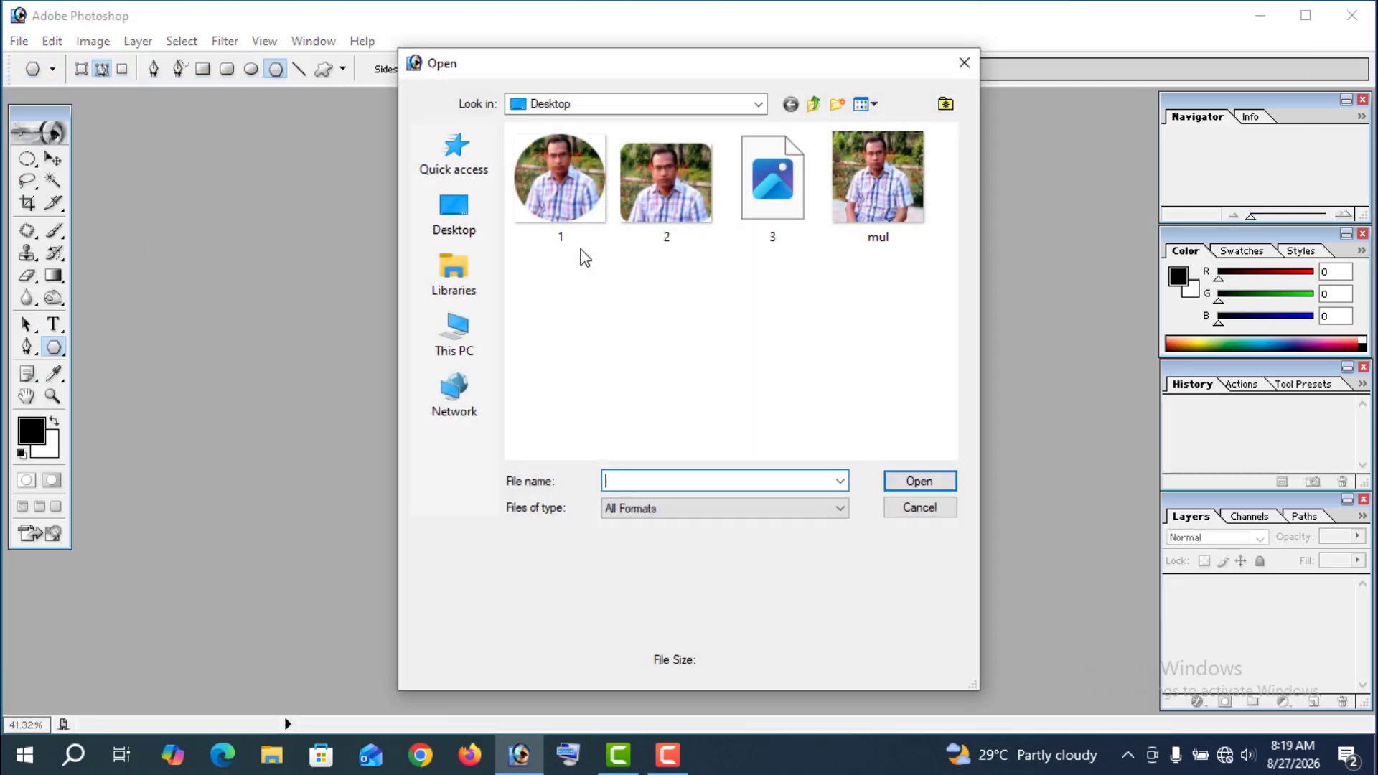
click(876, 179)
click(919, 480)
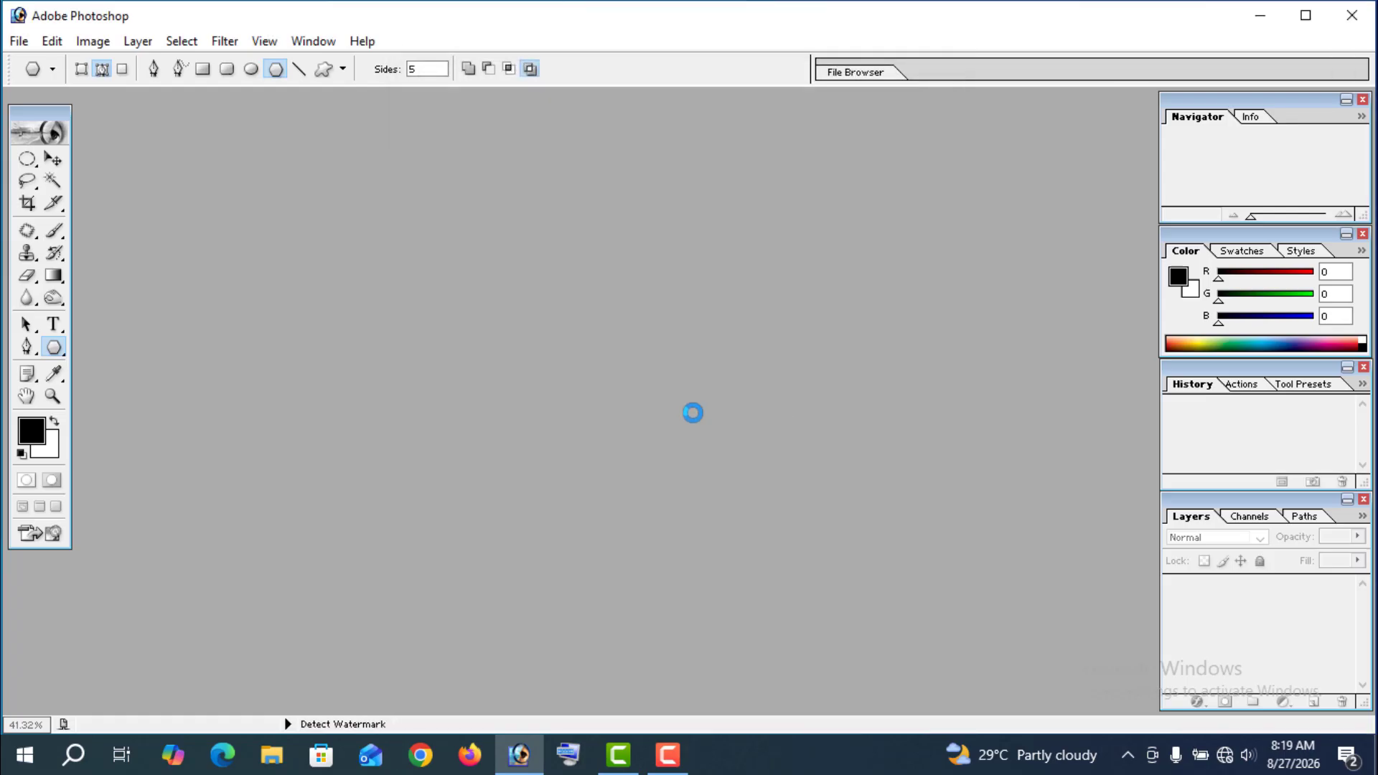
click(584, 108)
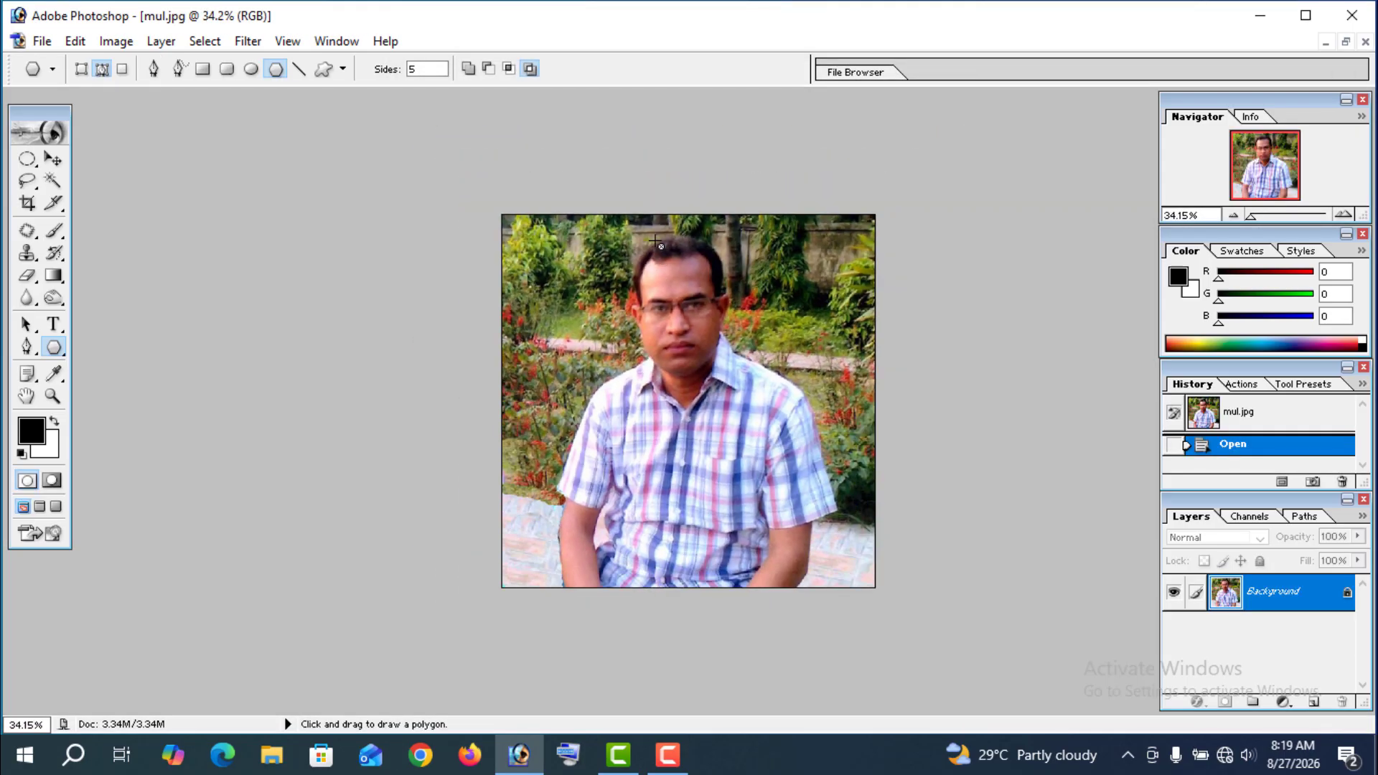
Step: Convert the photo's Background to Layer 0 and add a Reveal All vector mask to it
double_click(1295, 594)
click(834, 347)
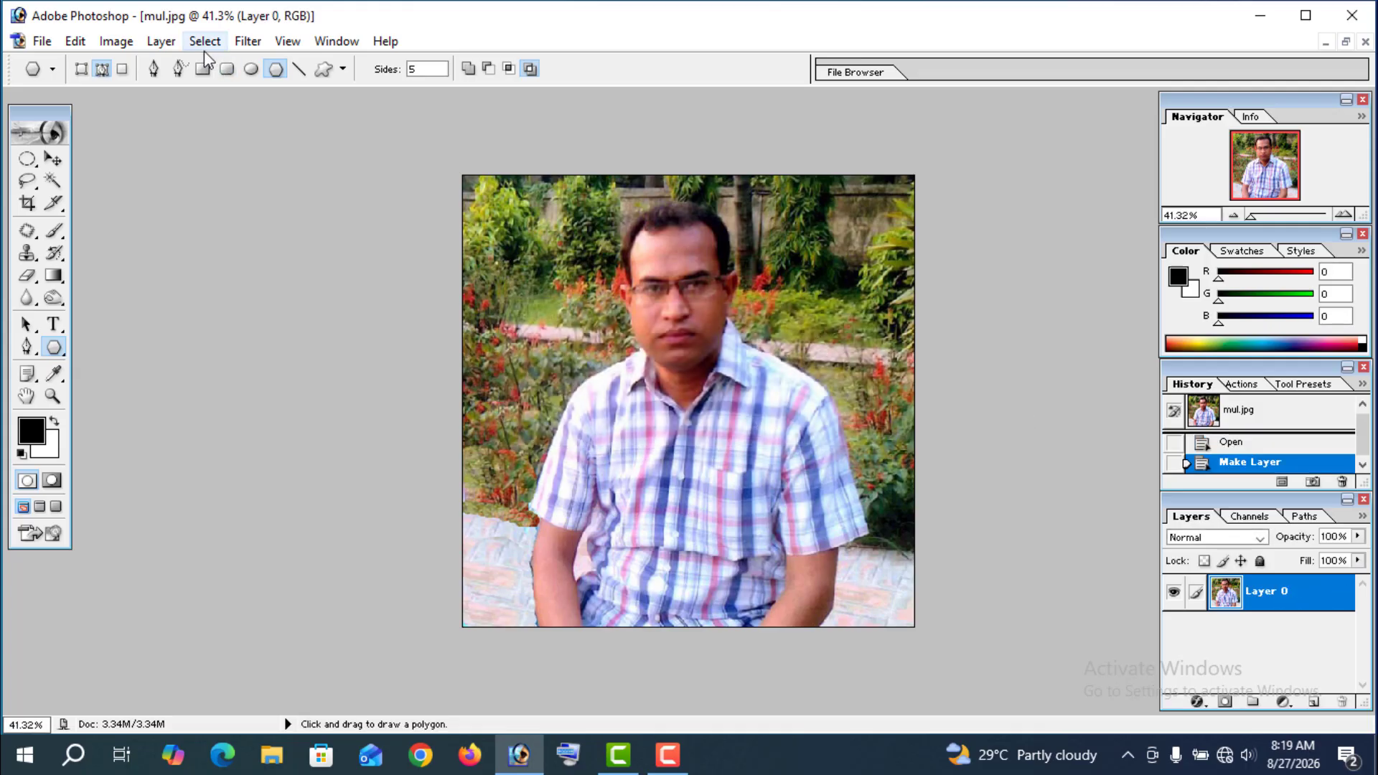
click(161, 40)
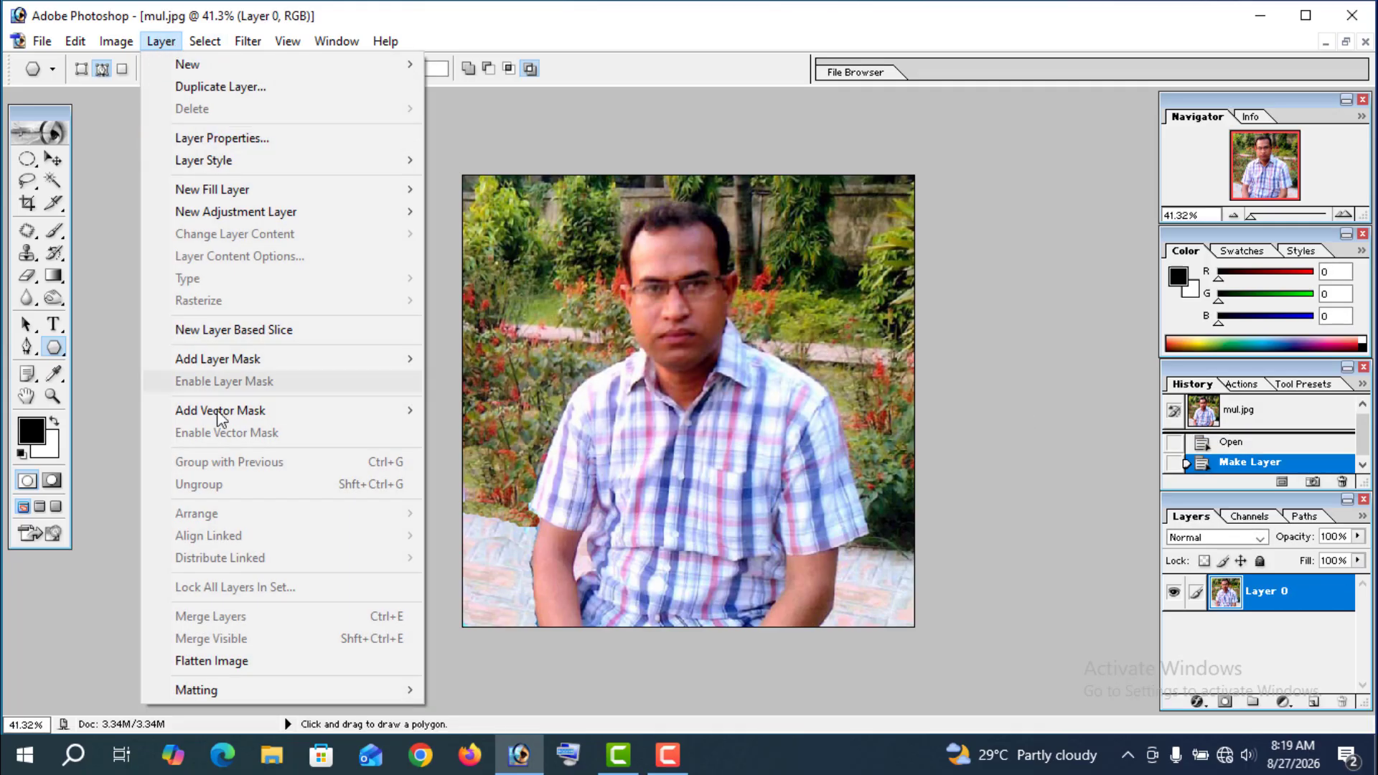
mouse_move(221, 416)
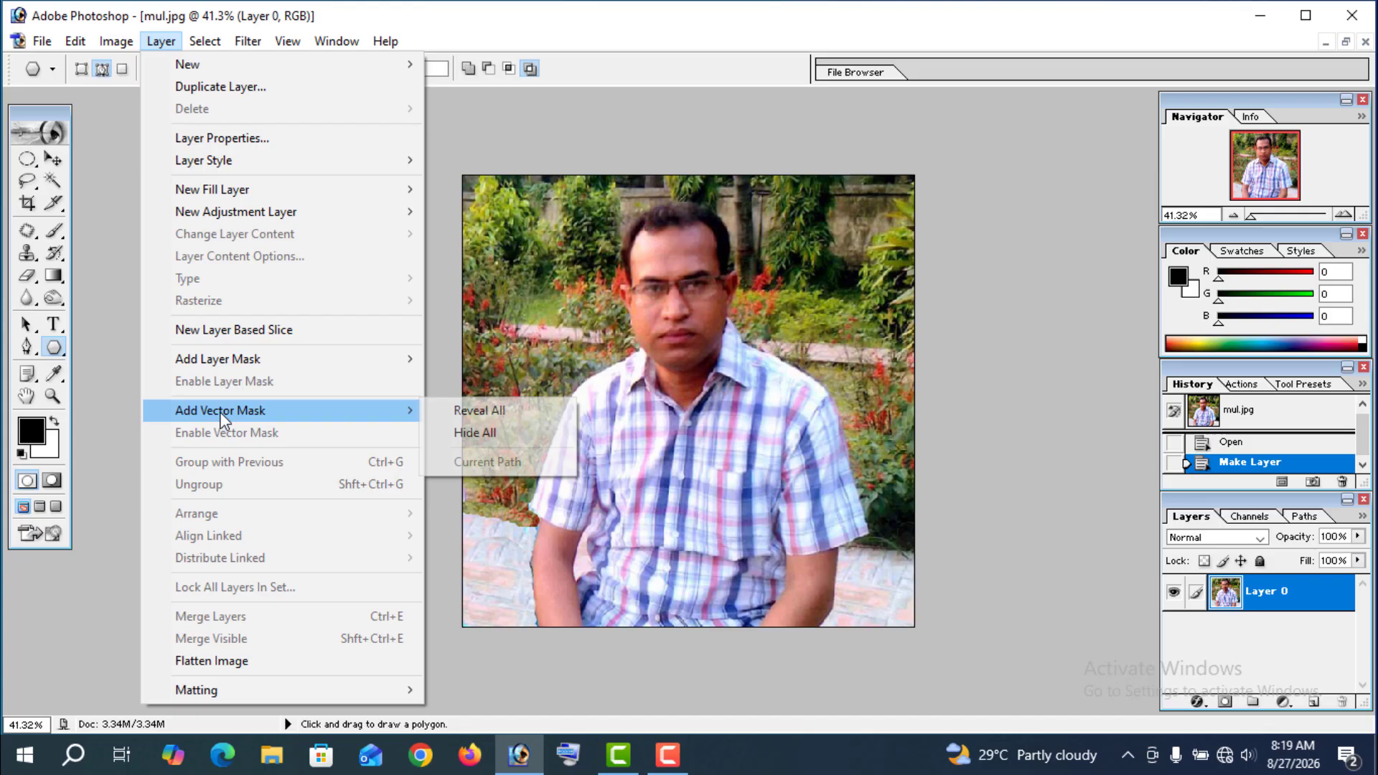
click(475, 411)
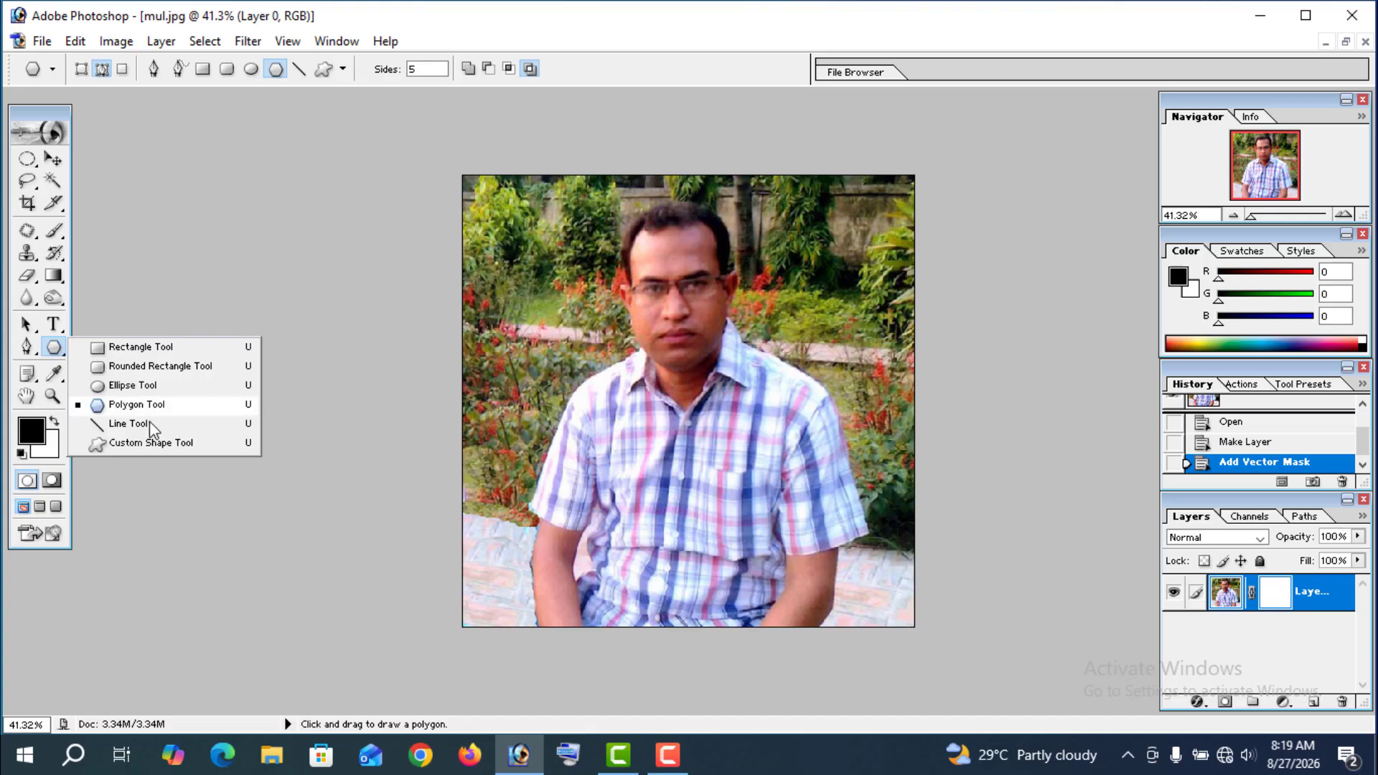
Step: Draw the scalloped-top shield shape on the vector mask with the Custom Shape tool, covering nearly the whole photo
click(152, 442)
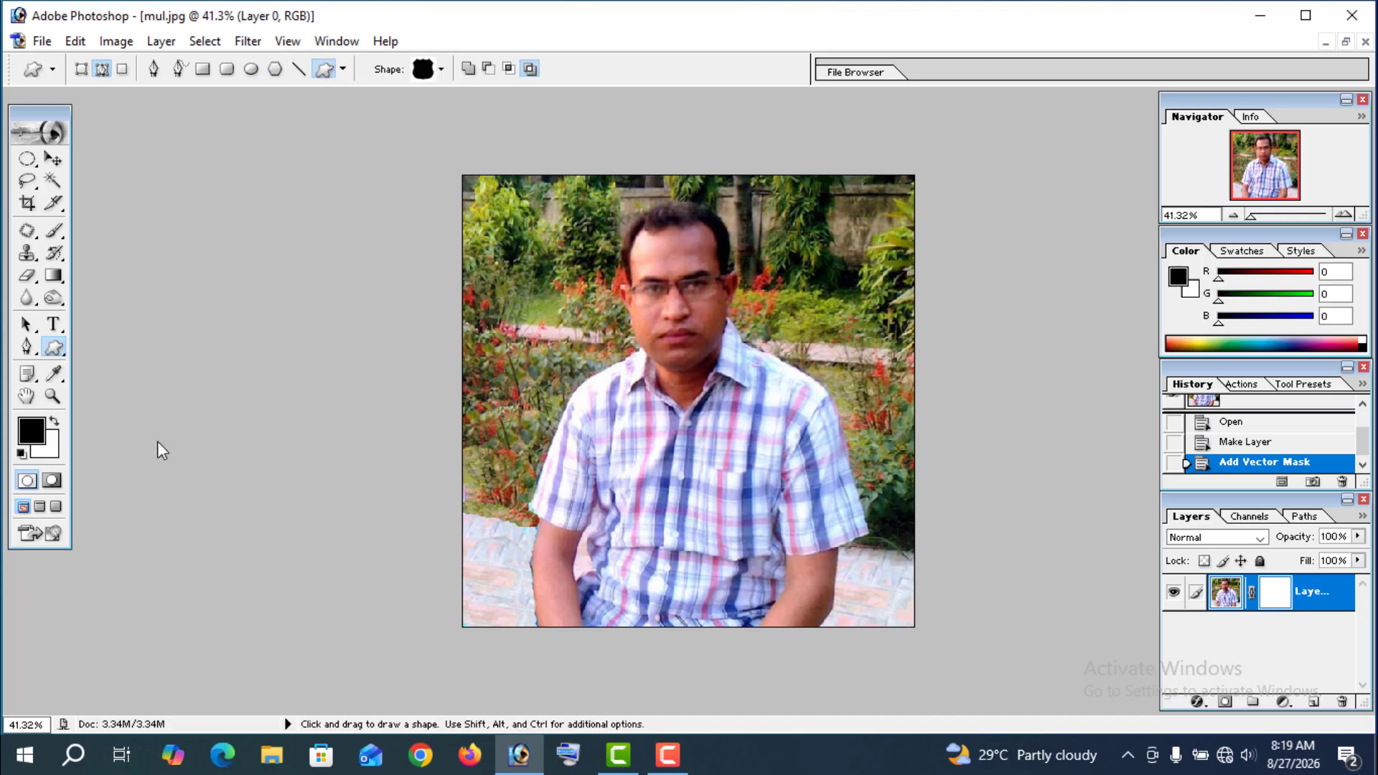
click(441, 71)
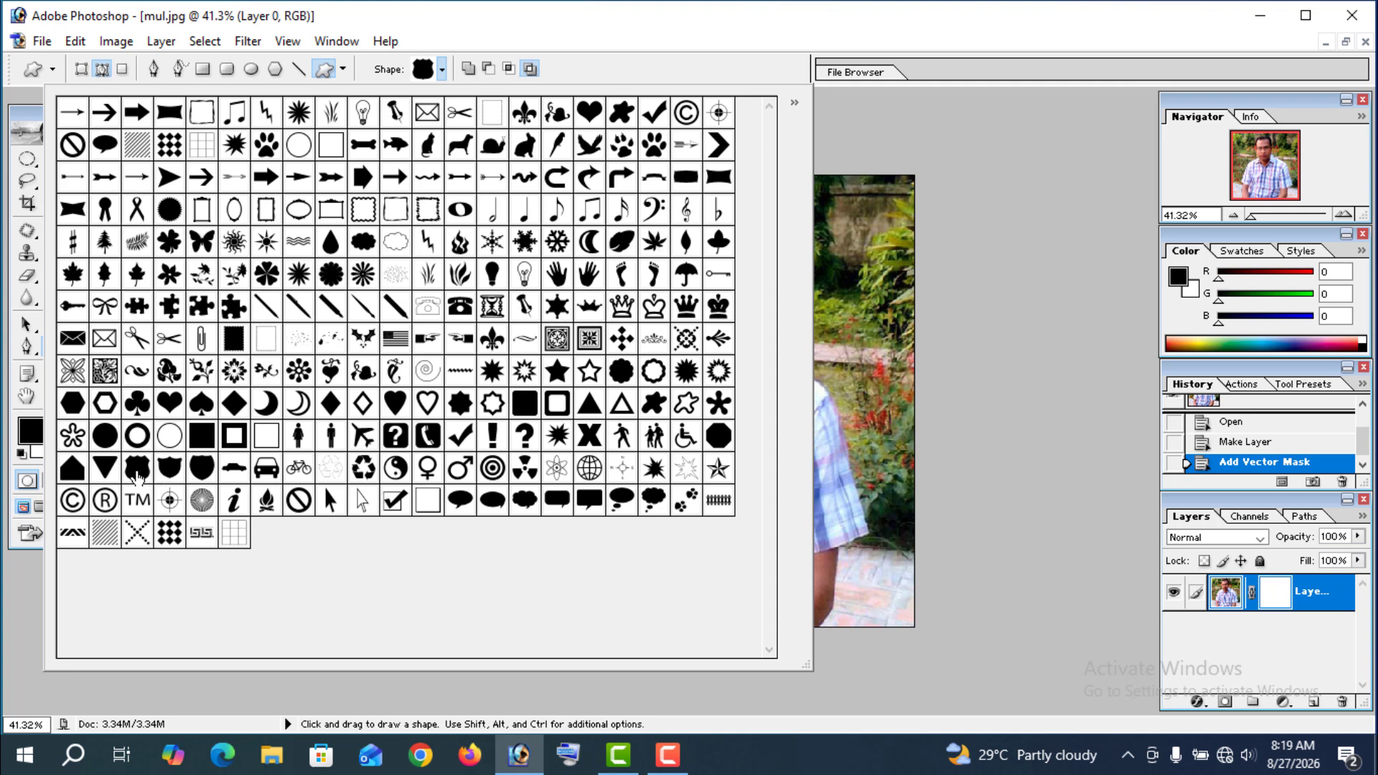
click(137, 474)
click(826, 155)
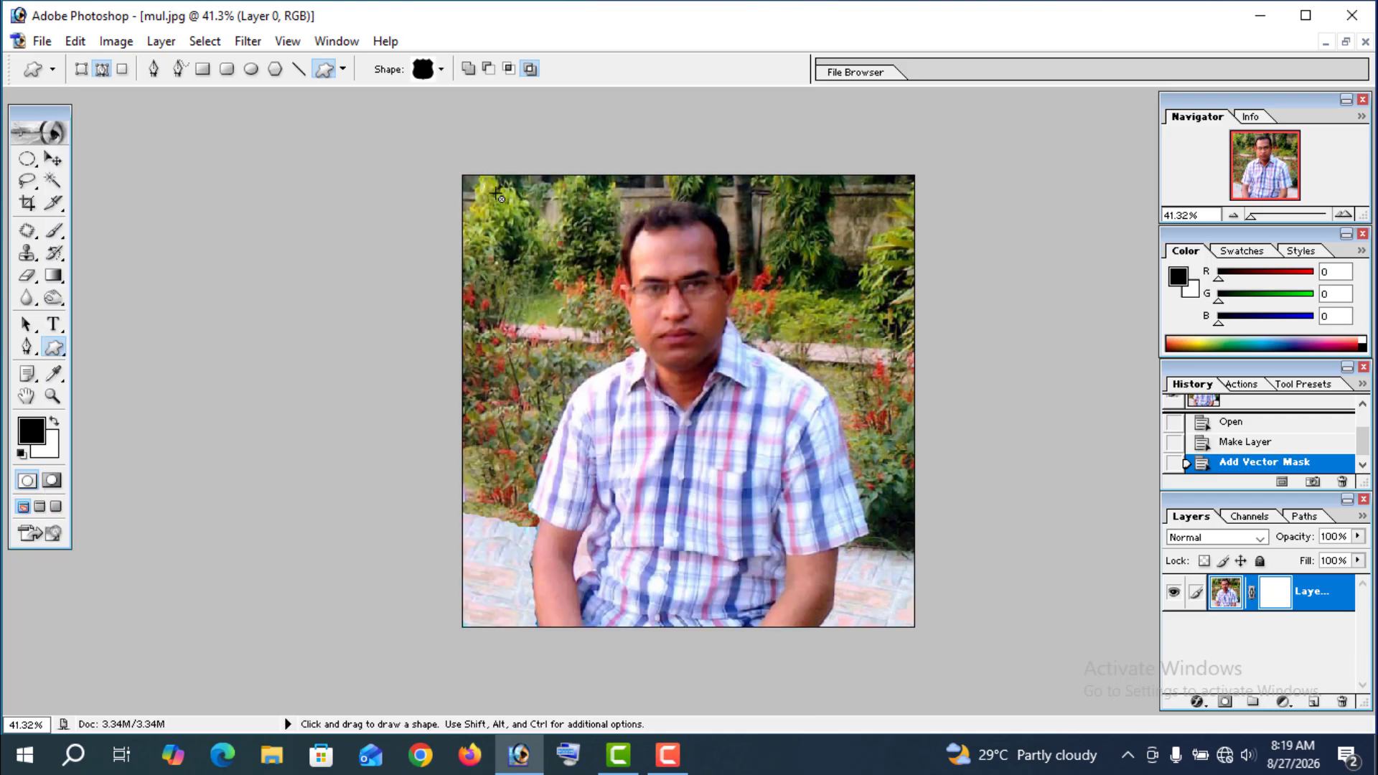
drag(479, 190, 881, 610)
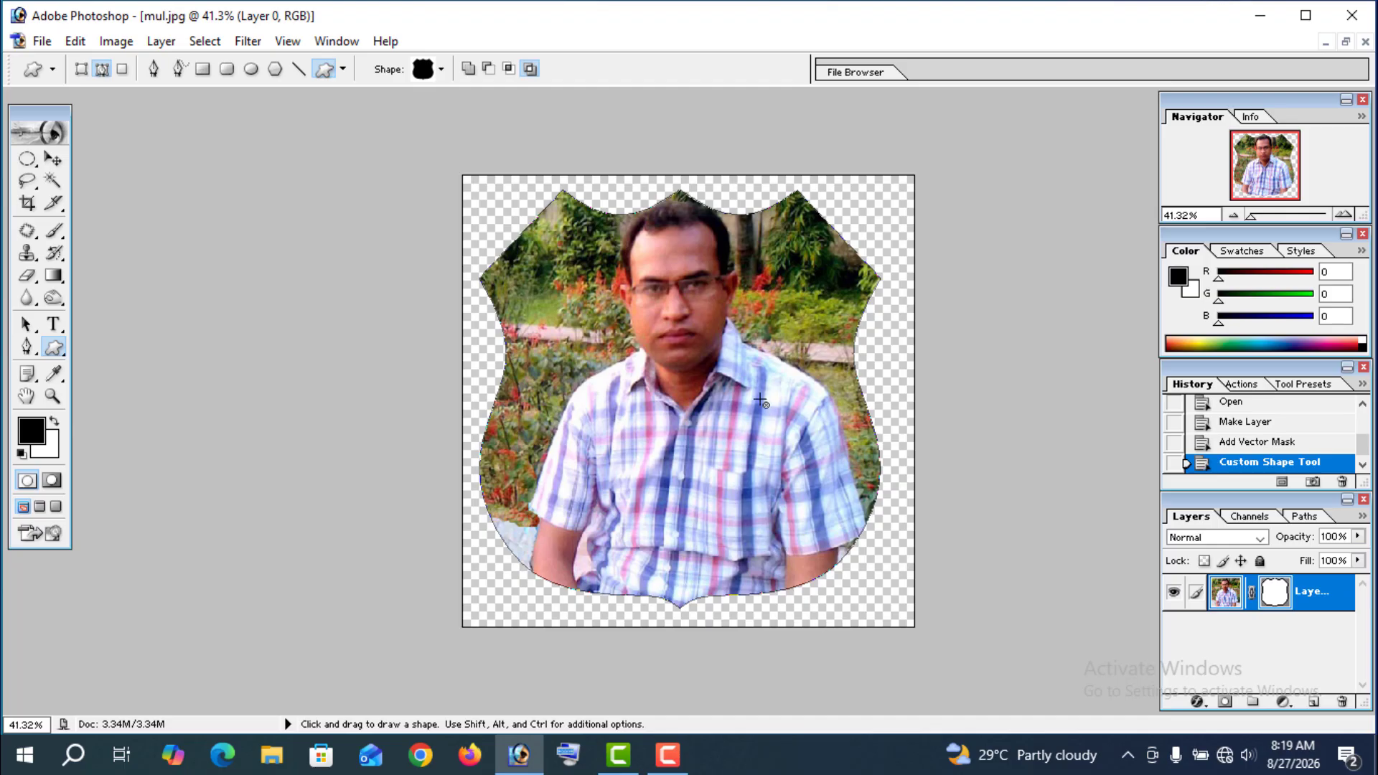
Step: Load the shield-shaped vector mask as a selection, using the On-Screen Keyboard to hold Ctrl
key(ctrl+super+o)
click(773, 153)
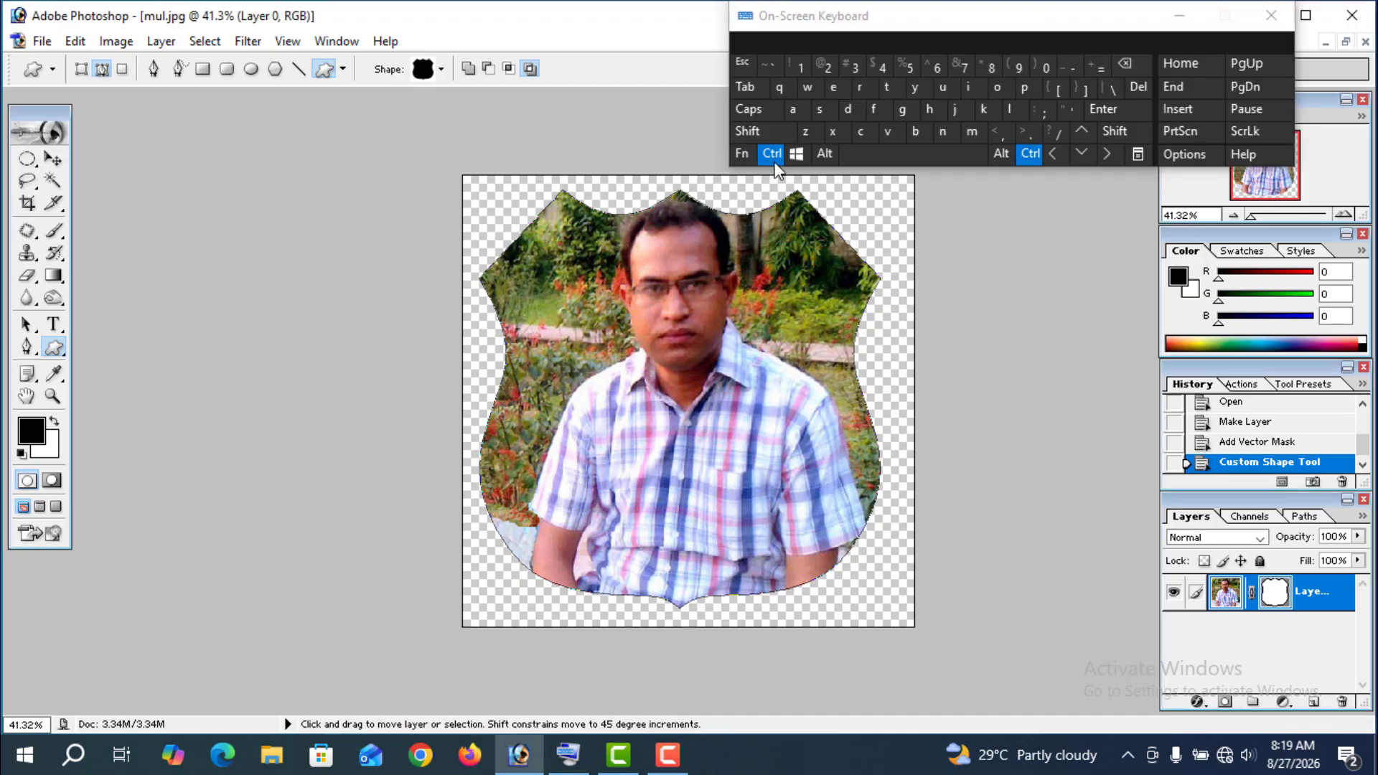
ctrl+click(1265, 599)
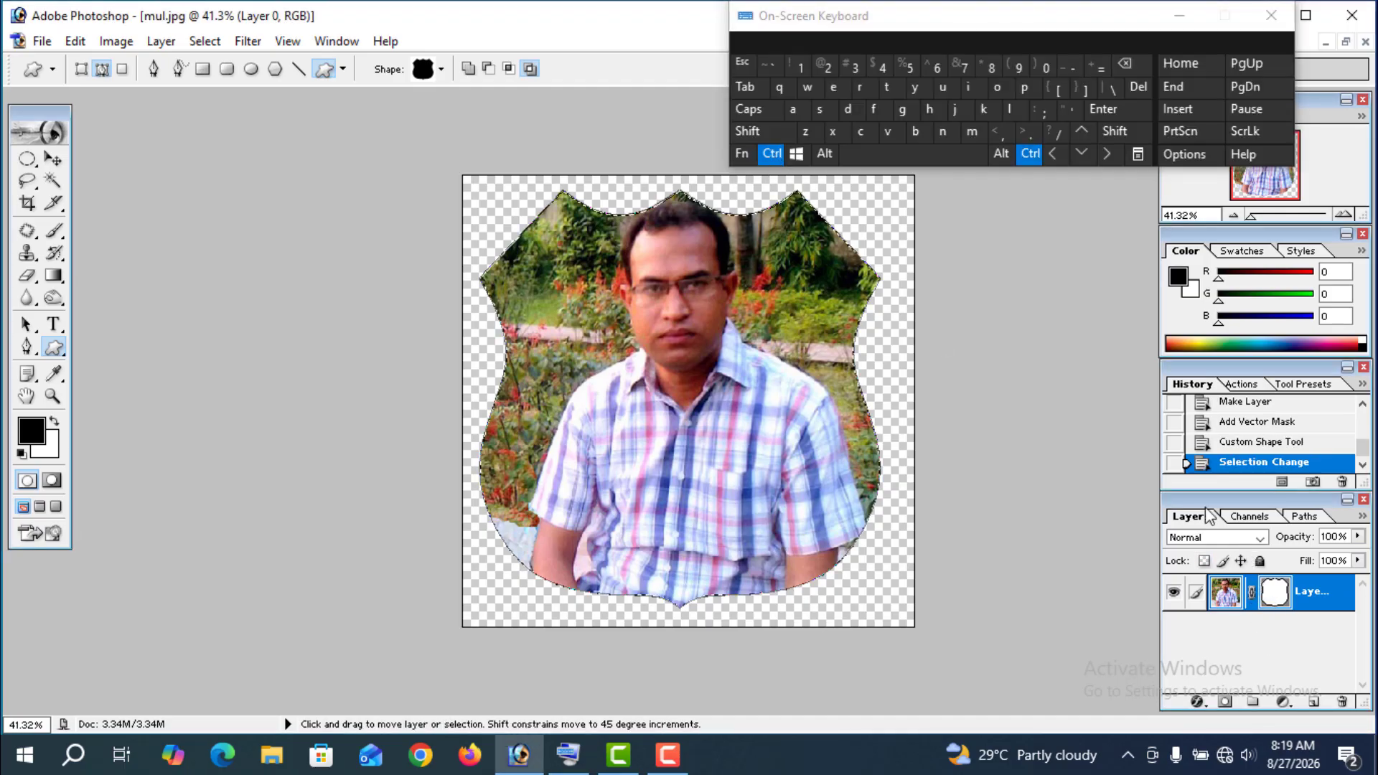
click(770, 153)
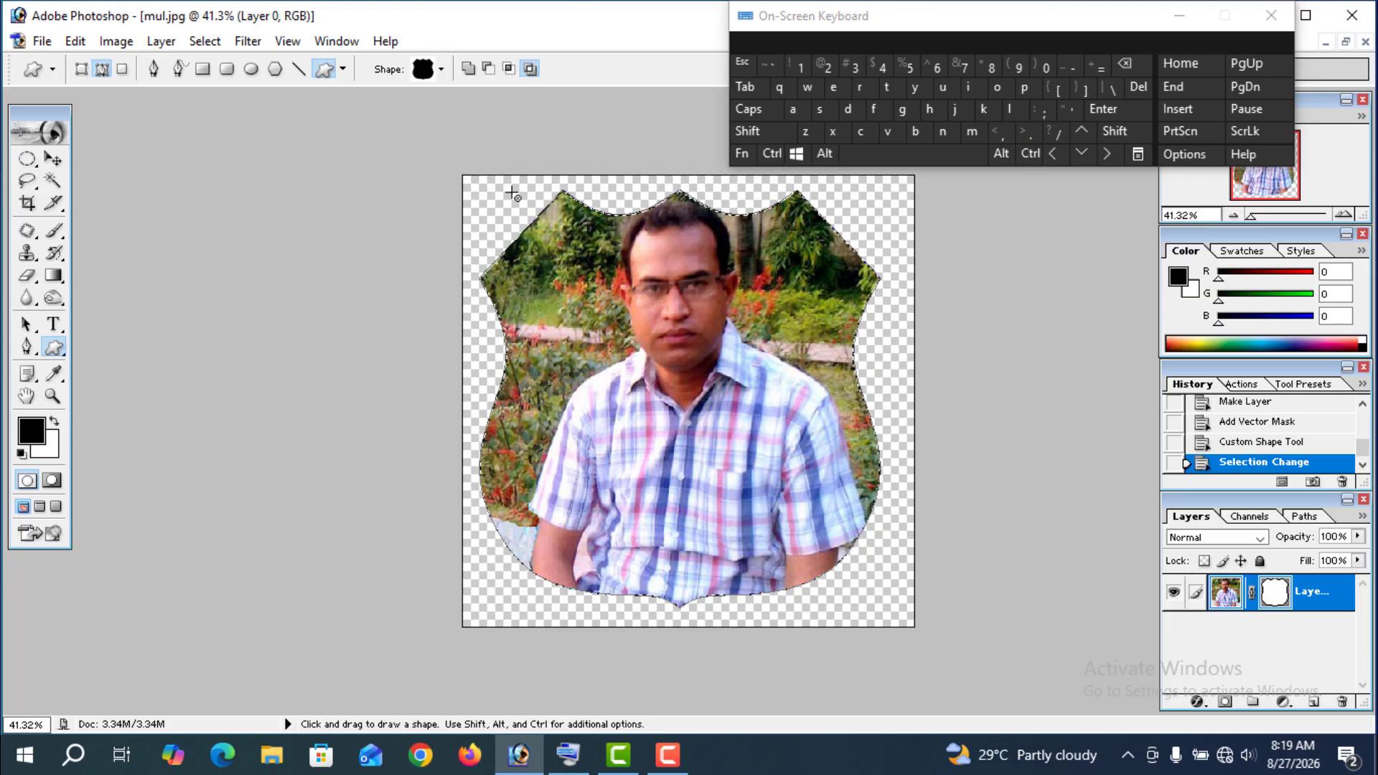
Step: Crop the image to the shield selection and deselect it
click(115, 40)
click(152, 264)
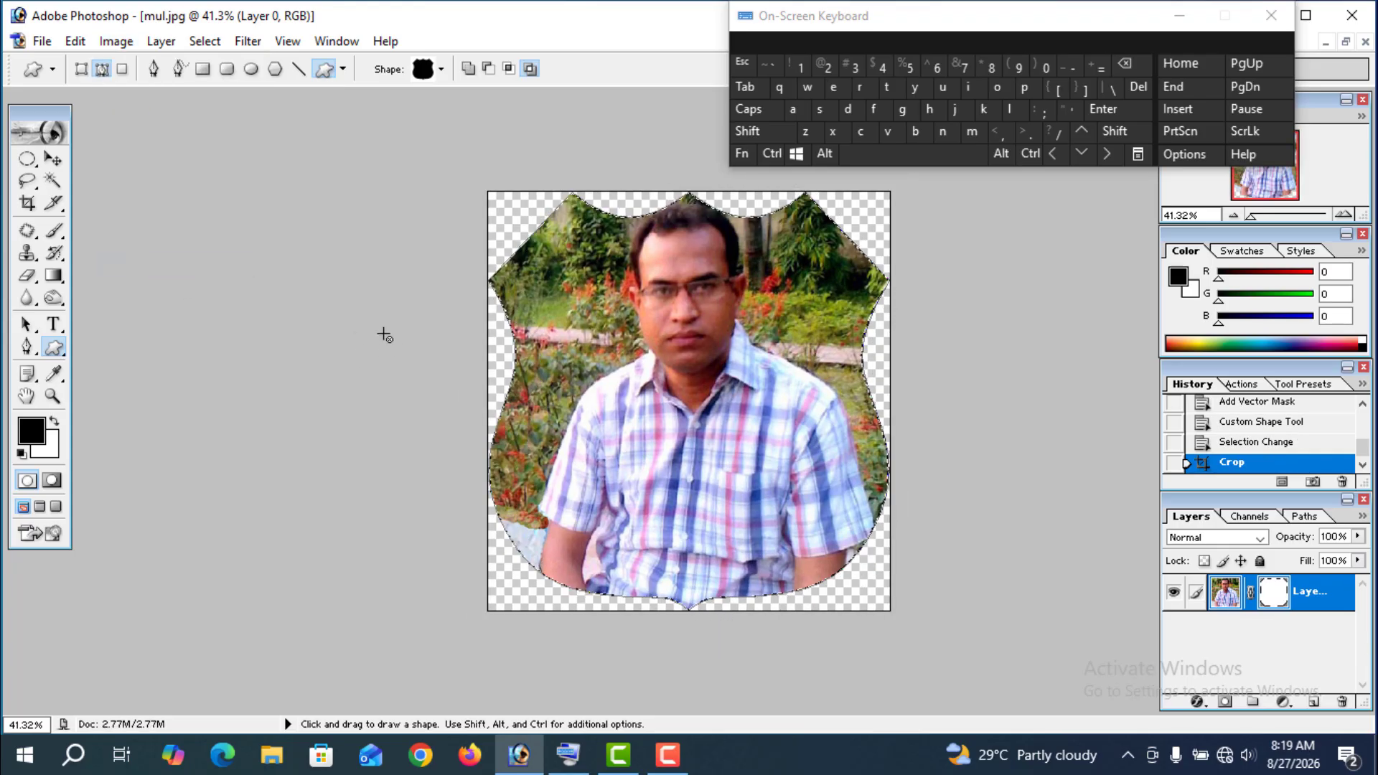
click(771, 153)
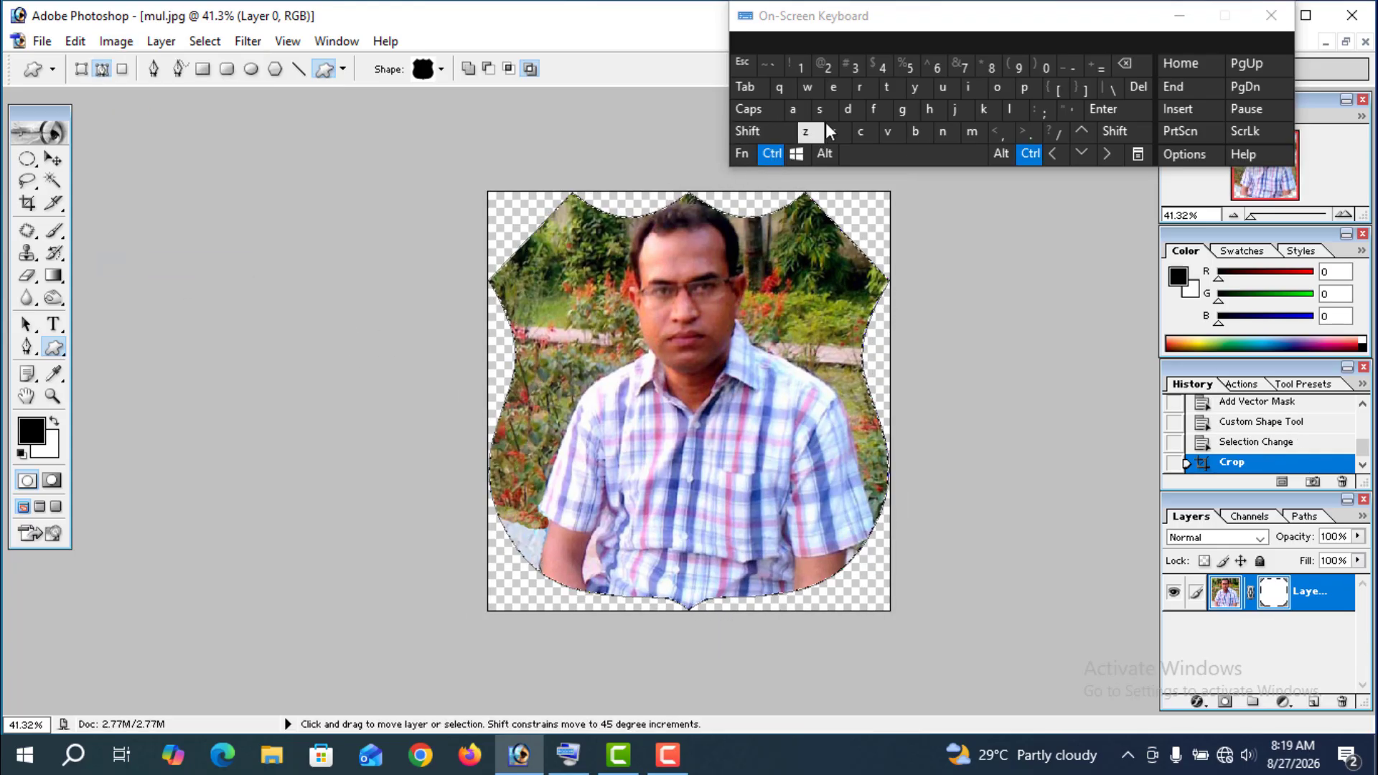
click(848, 108)
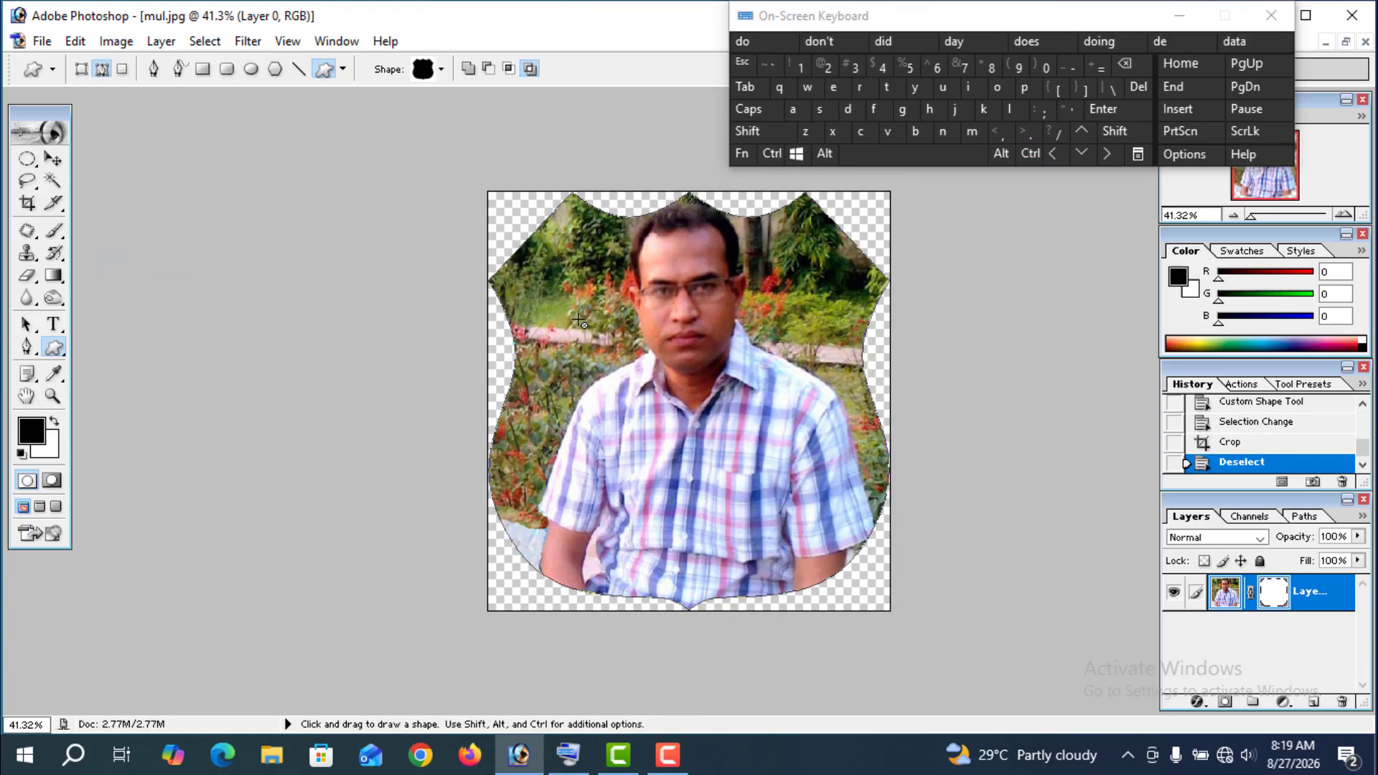
Step: Save the shield-shaped cutout to the Desktop as 4 in PNG format
click(42, 41)
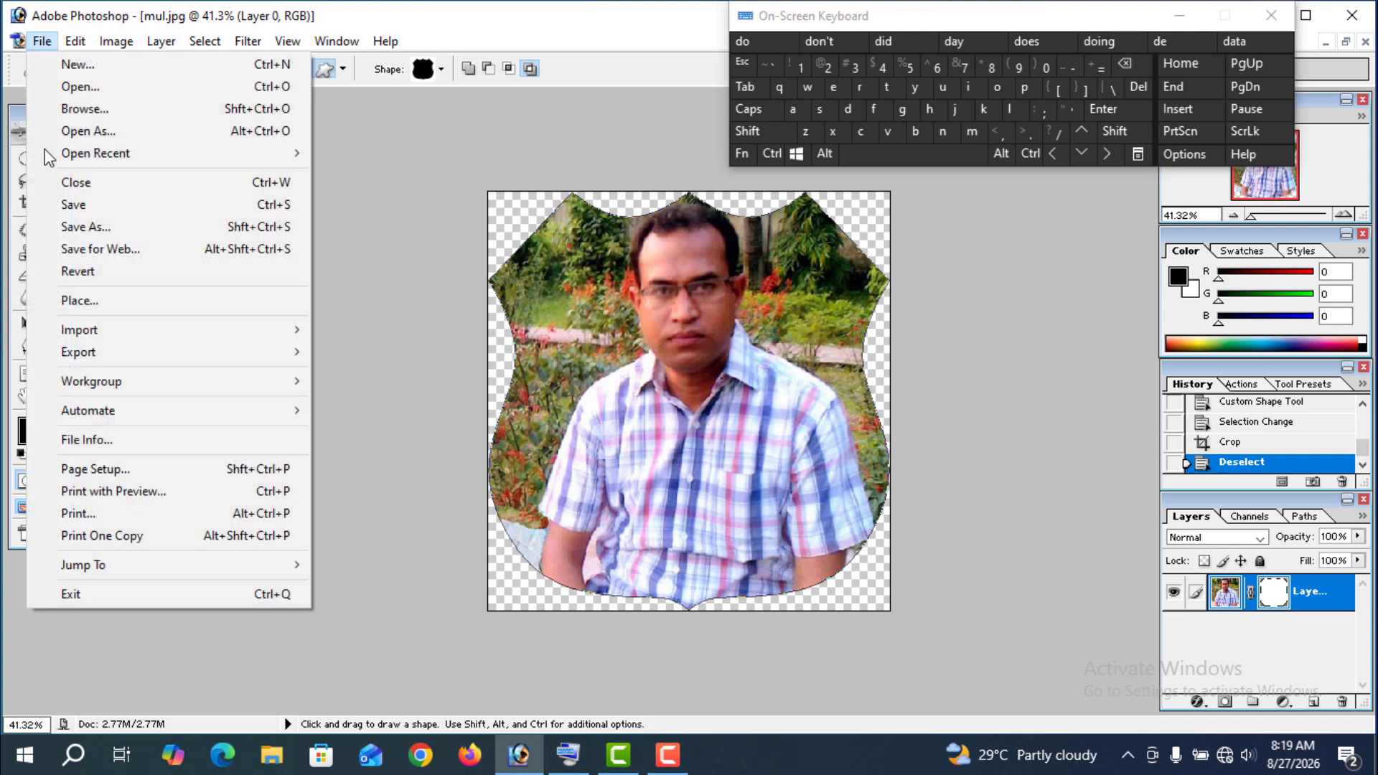
click(104, 228)
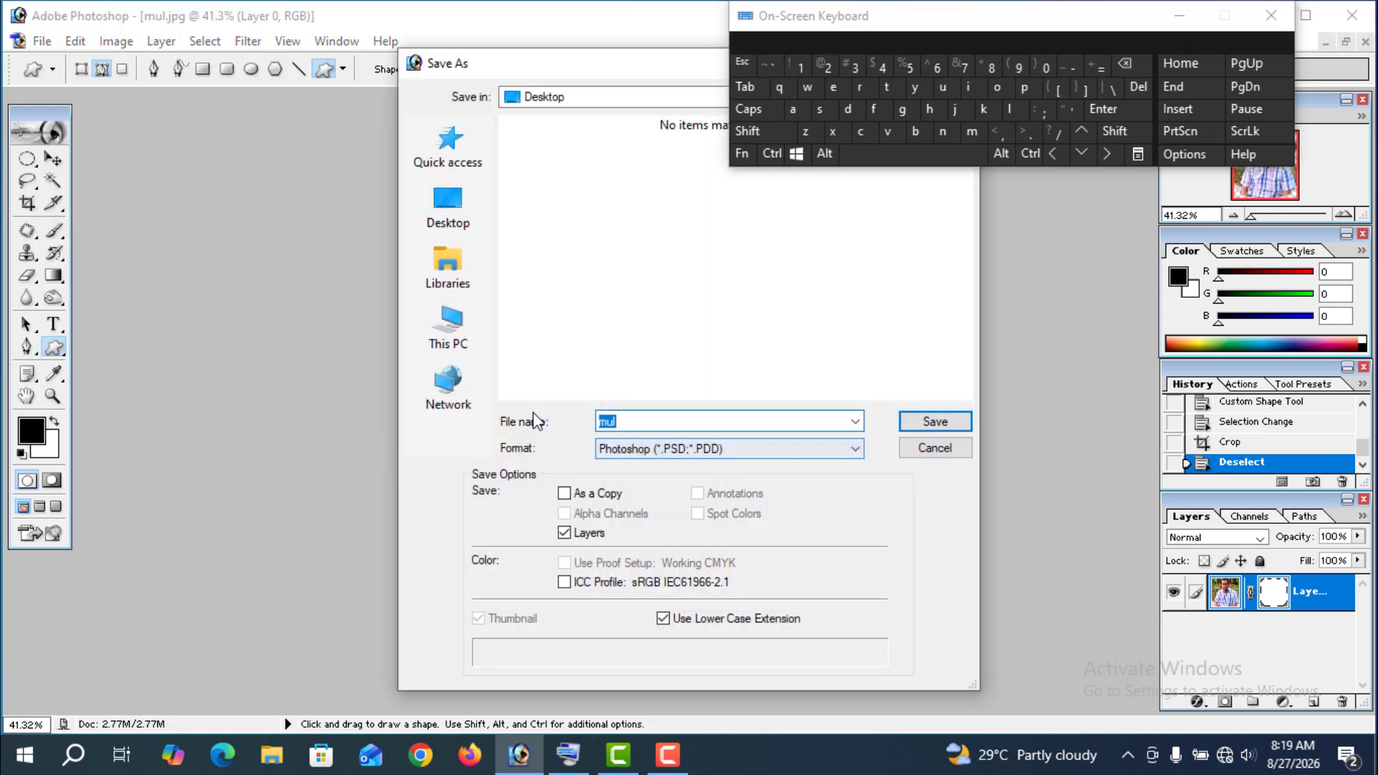
click(881, 68)
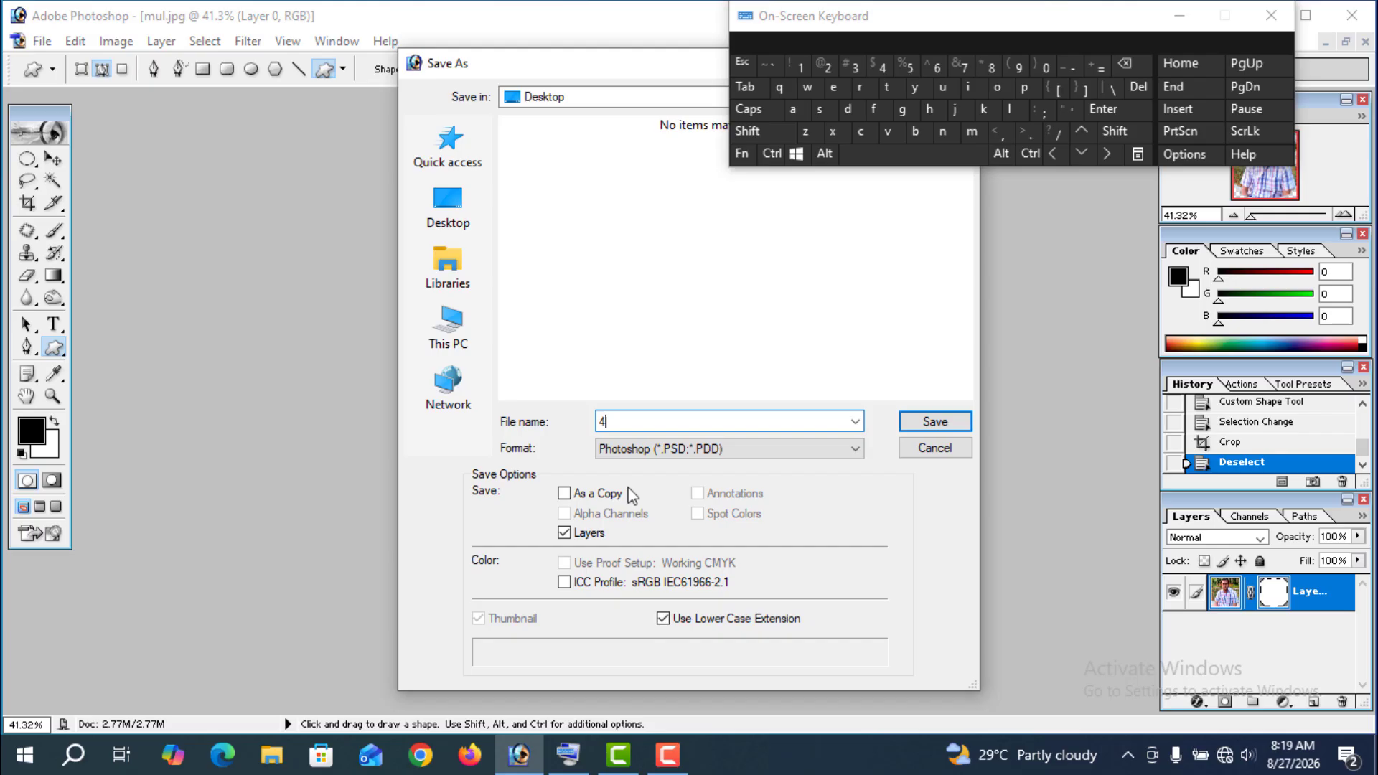
click(721, 450)
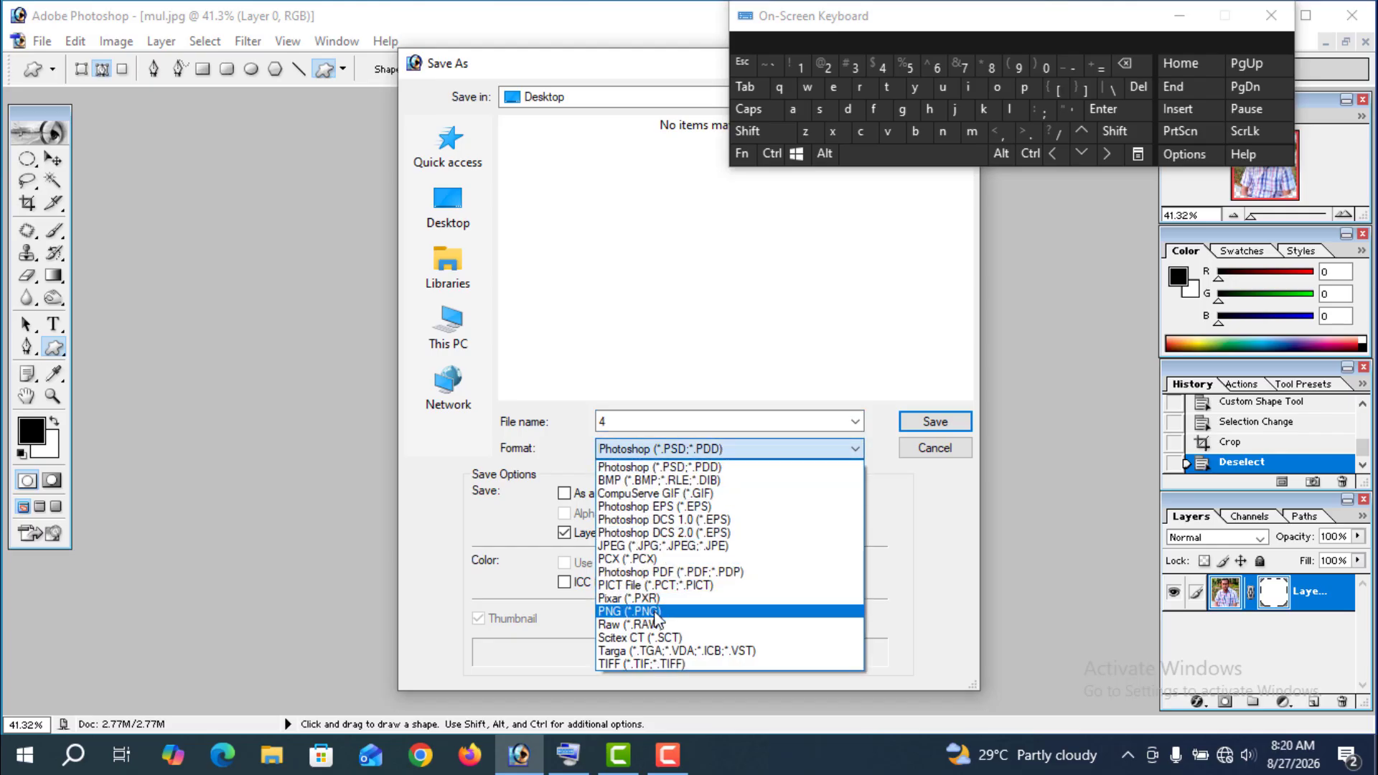
click(629, 611)
click(449, 210)
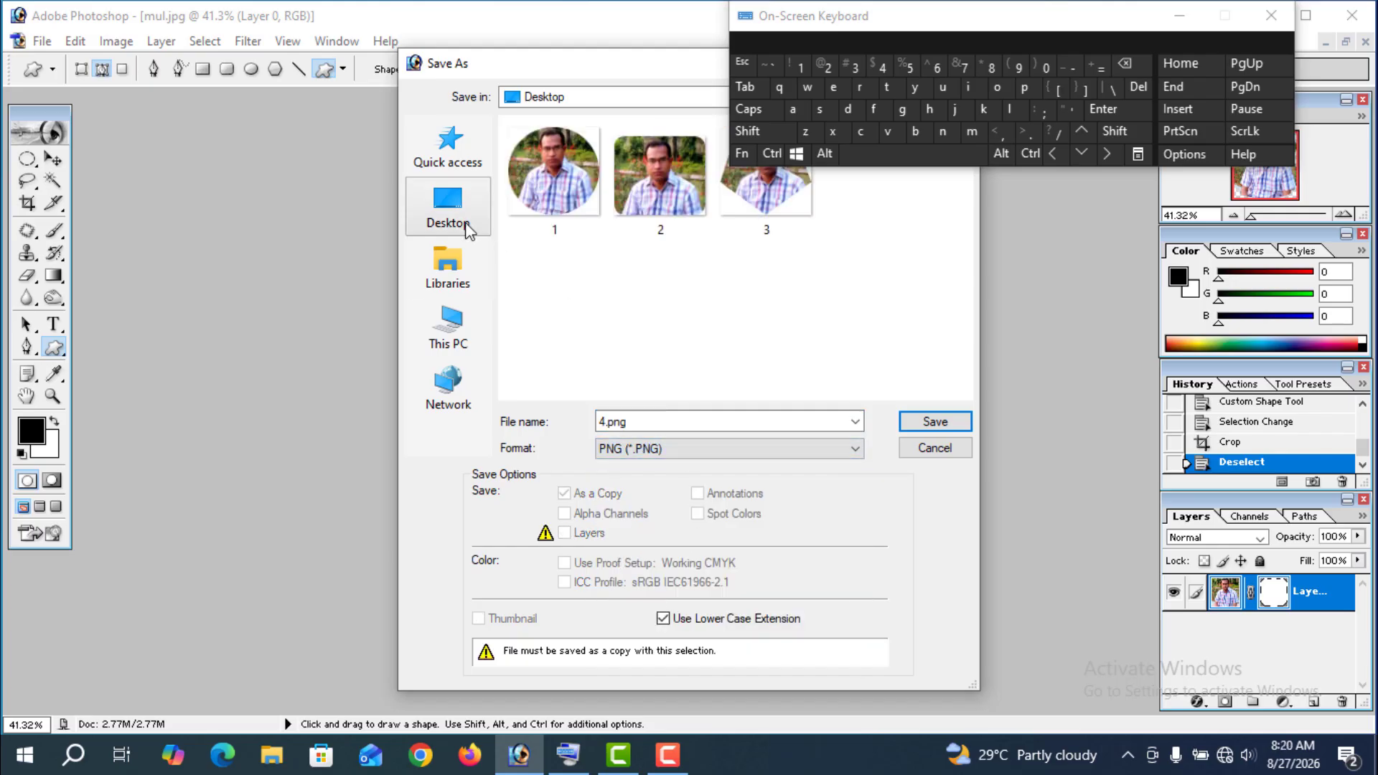
click(934, 421)
click(725, 357)
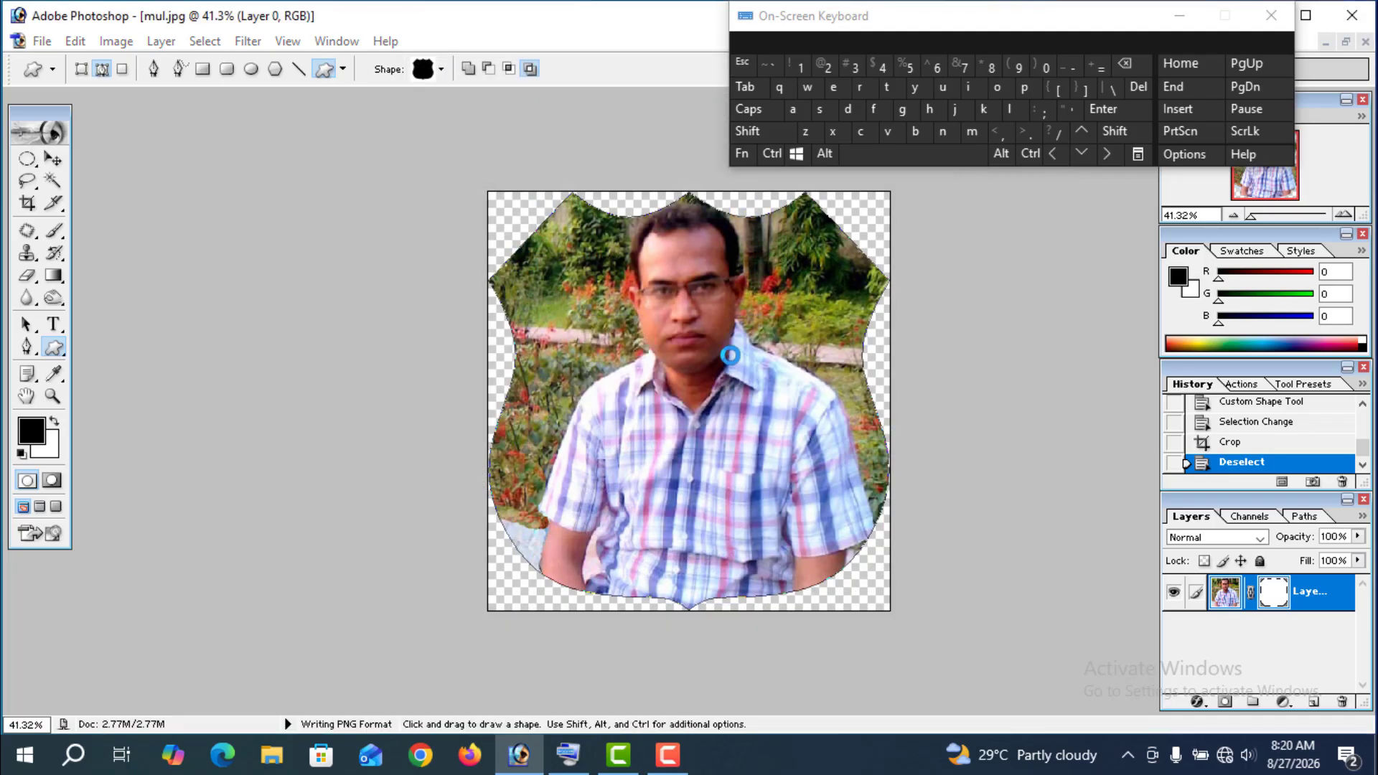
Step: Close the On-Screen Keyboard, minimize Photoshop, and line up images 1, 2, 3 and 4 in a row on the desktop
click(1271, 16)
click(1259, 16)
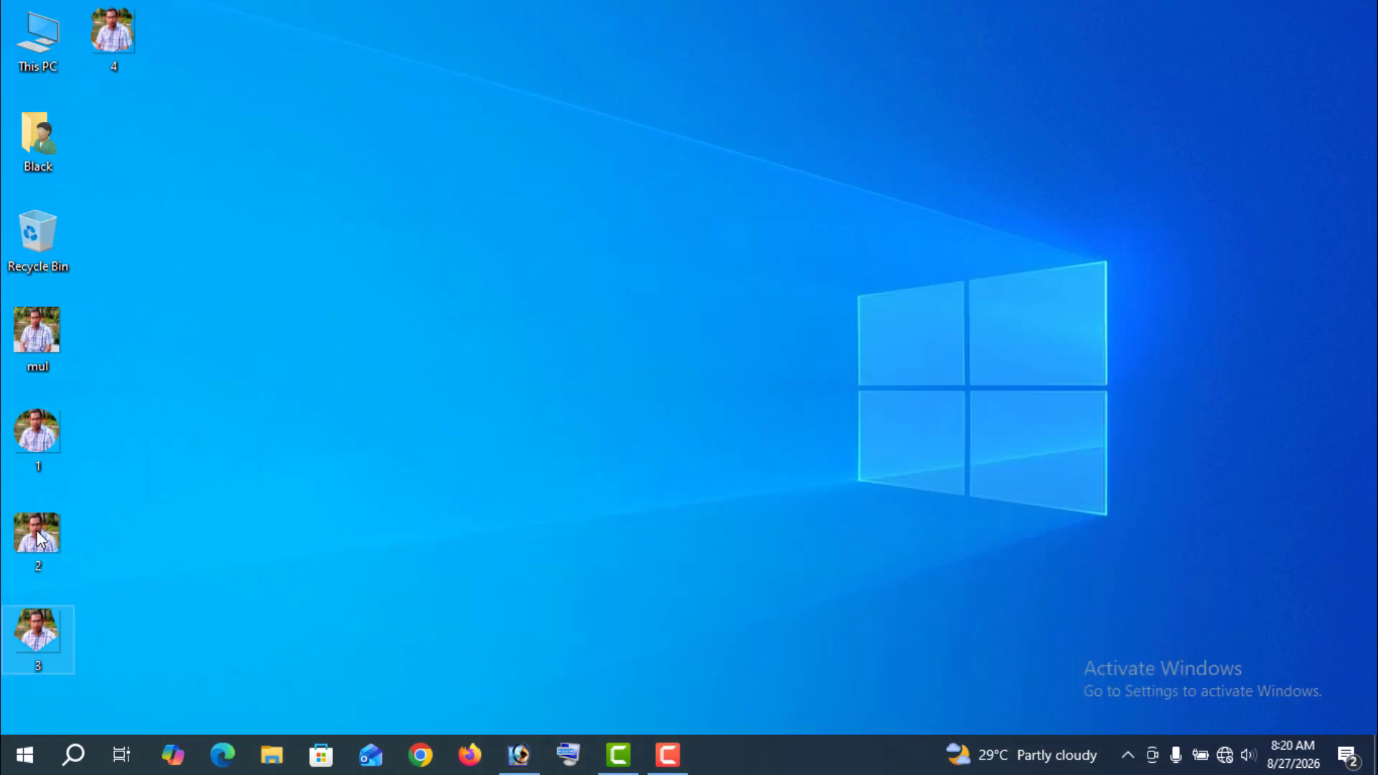
drag(33, 431, 260, 329)
drag(33, 534, 327, 340)
drag(35, 629, 388, 336)
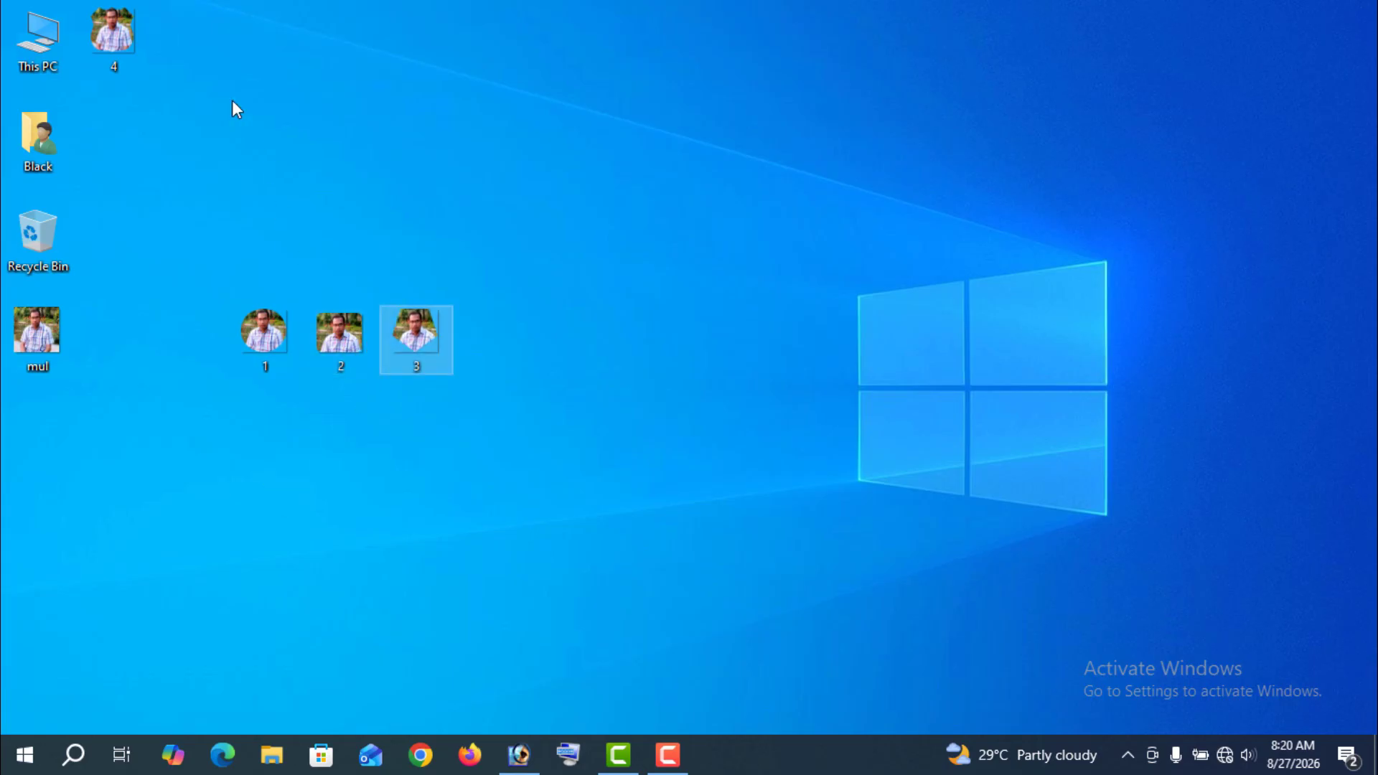
drag(113, 32, 494, 271)
drag(481, 323, 476, 321)
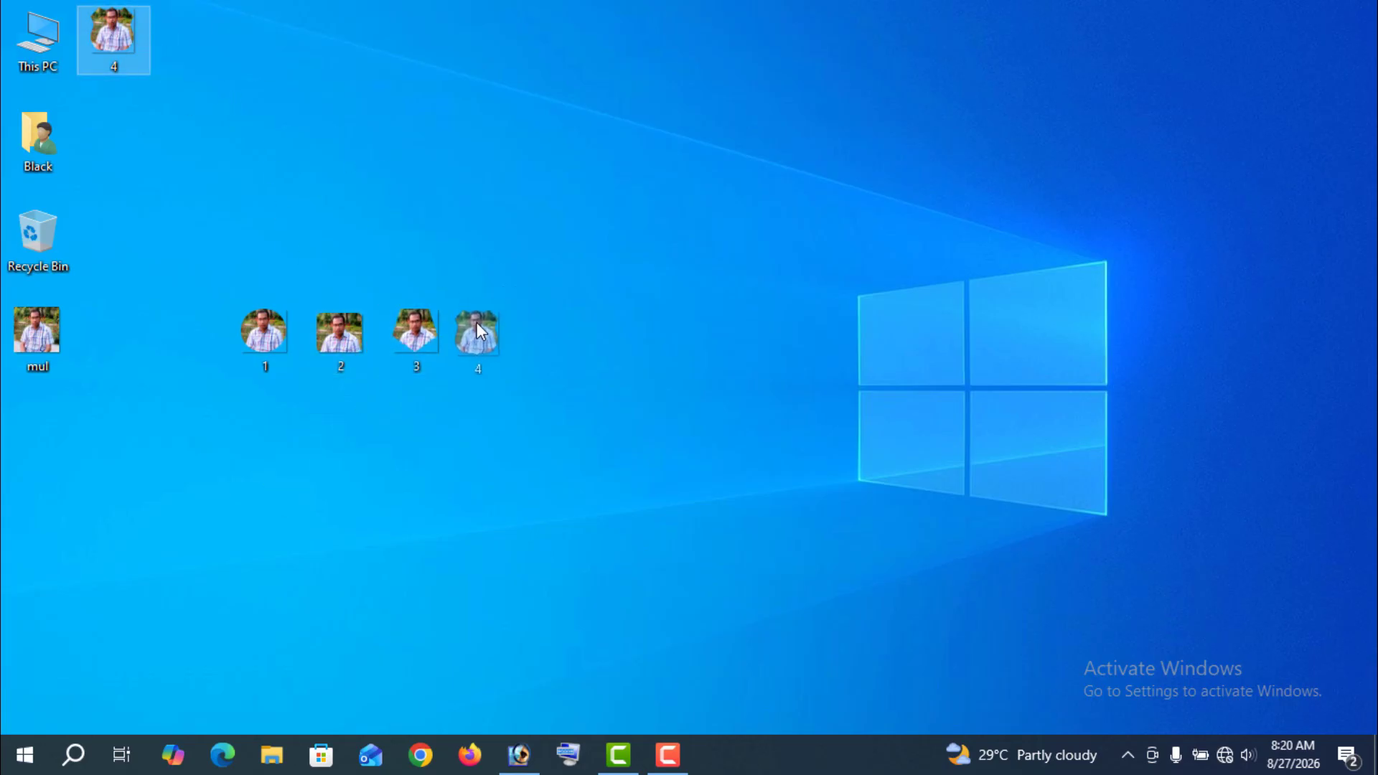
right_click(717, 328)
click(770, 388)
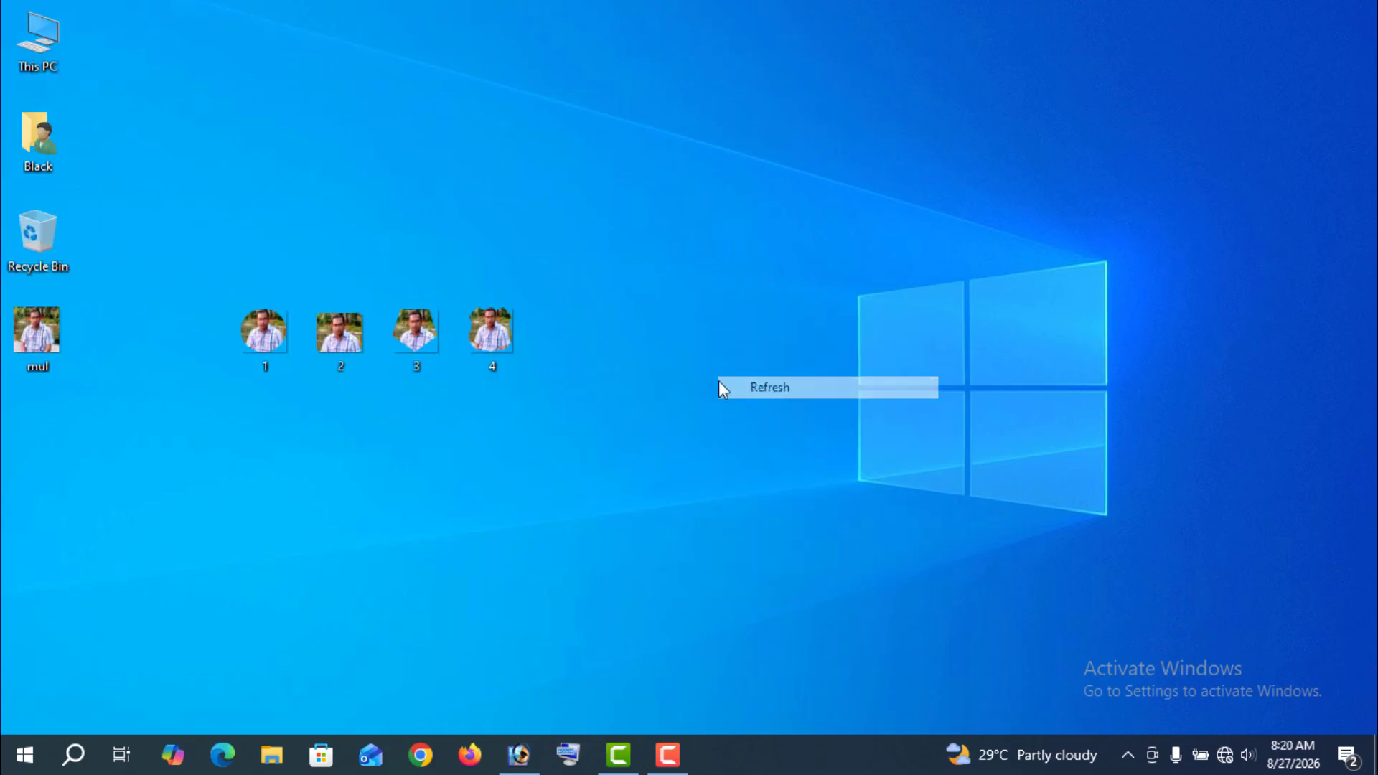
Step: Return to Photoshop and close mul.jpg without saving its changes
click(518, 754)
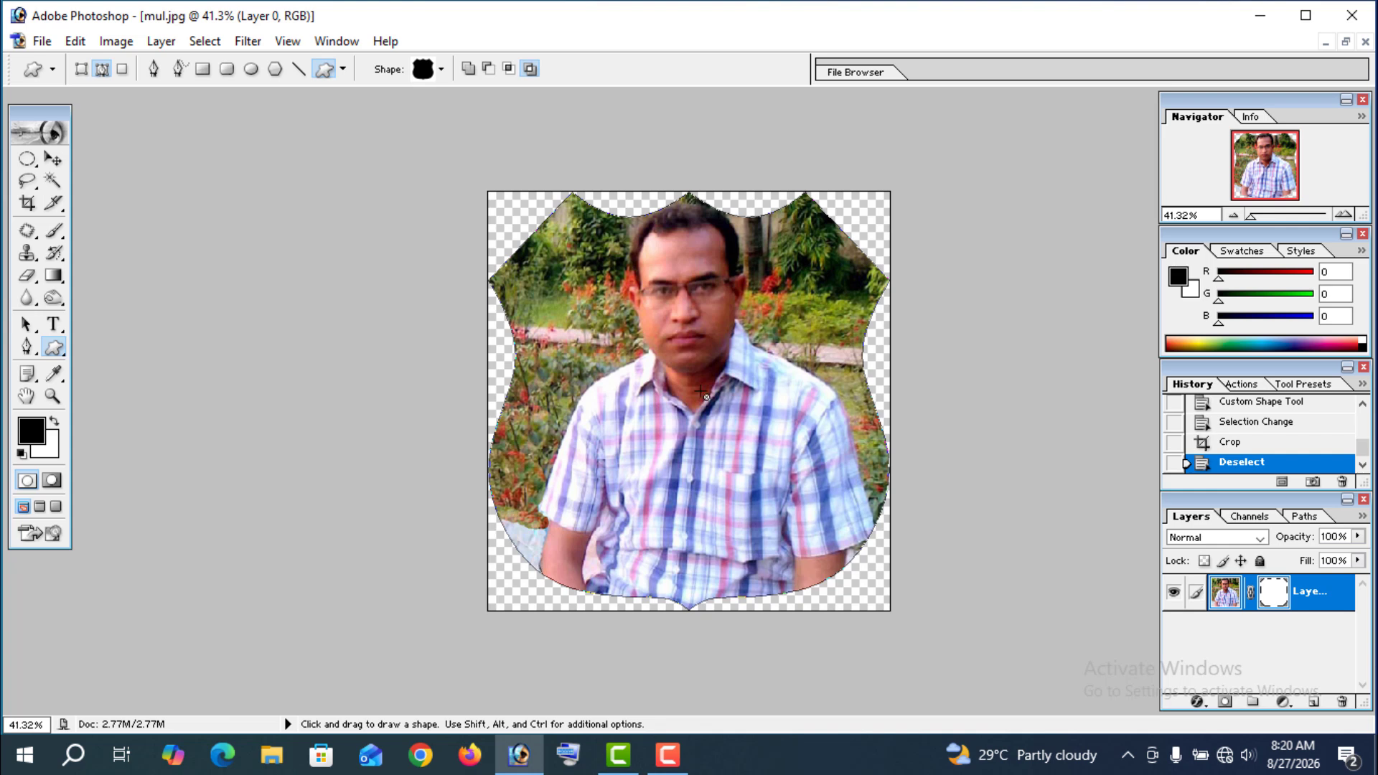
click(1365, 41)
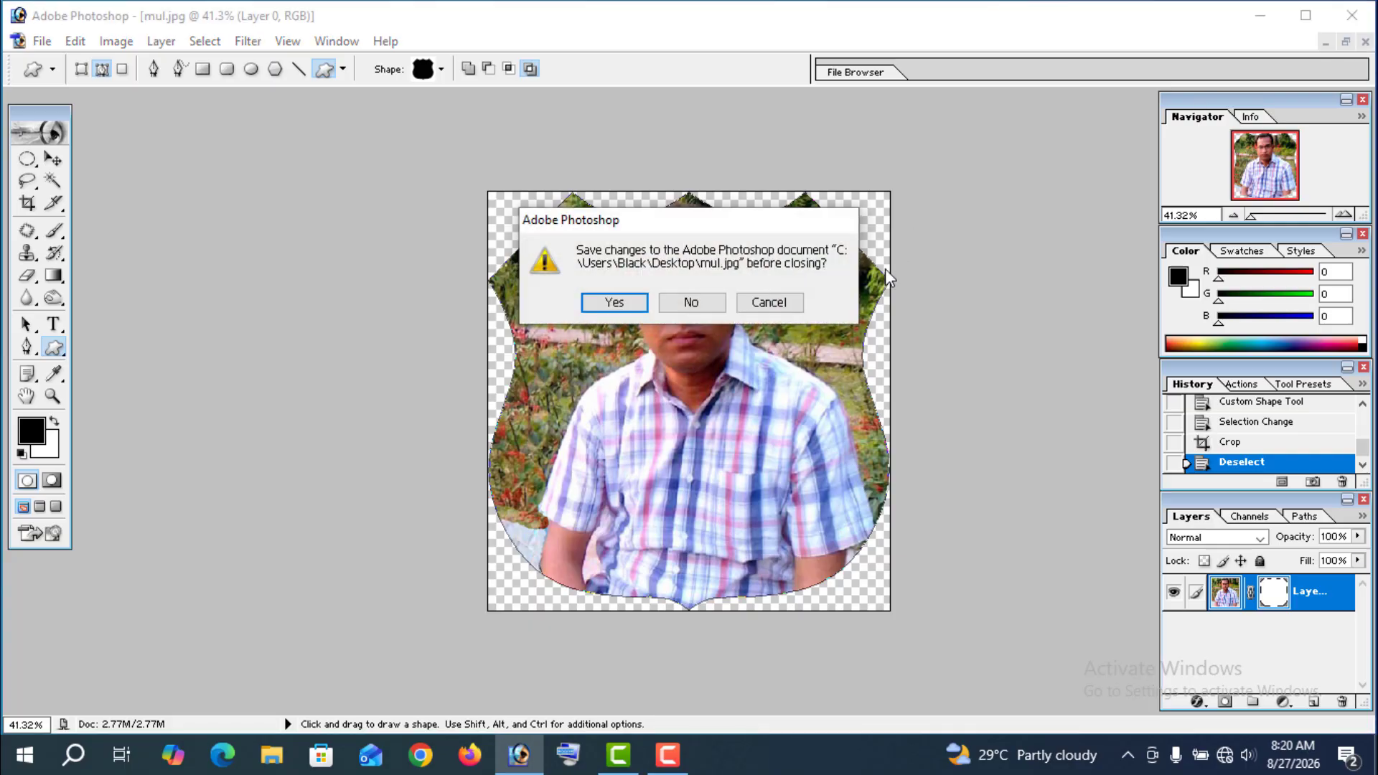
click(710, 309)
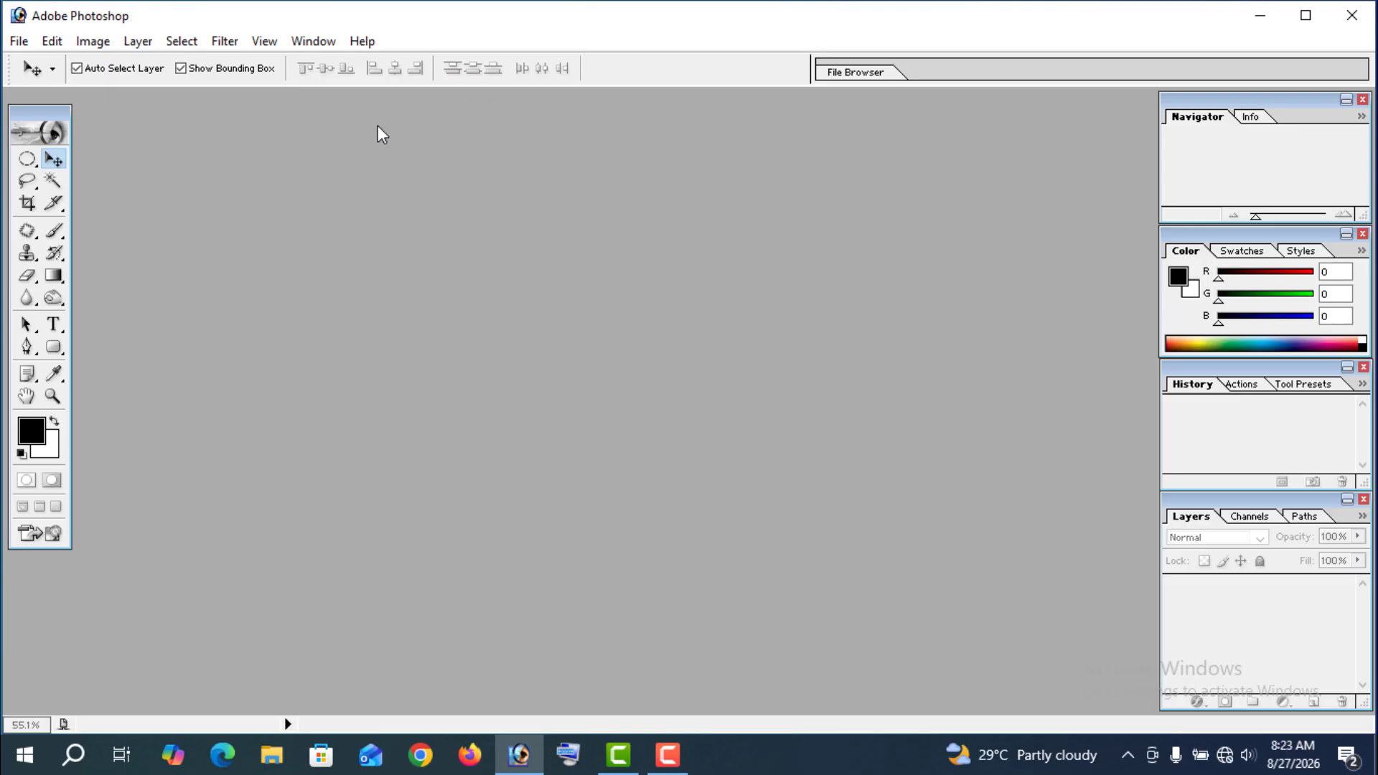
Step: Create a white RGB document 3.5 by 2 inches at 300 pixels/inch and maximize its window
click(18, 42)
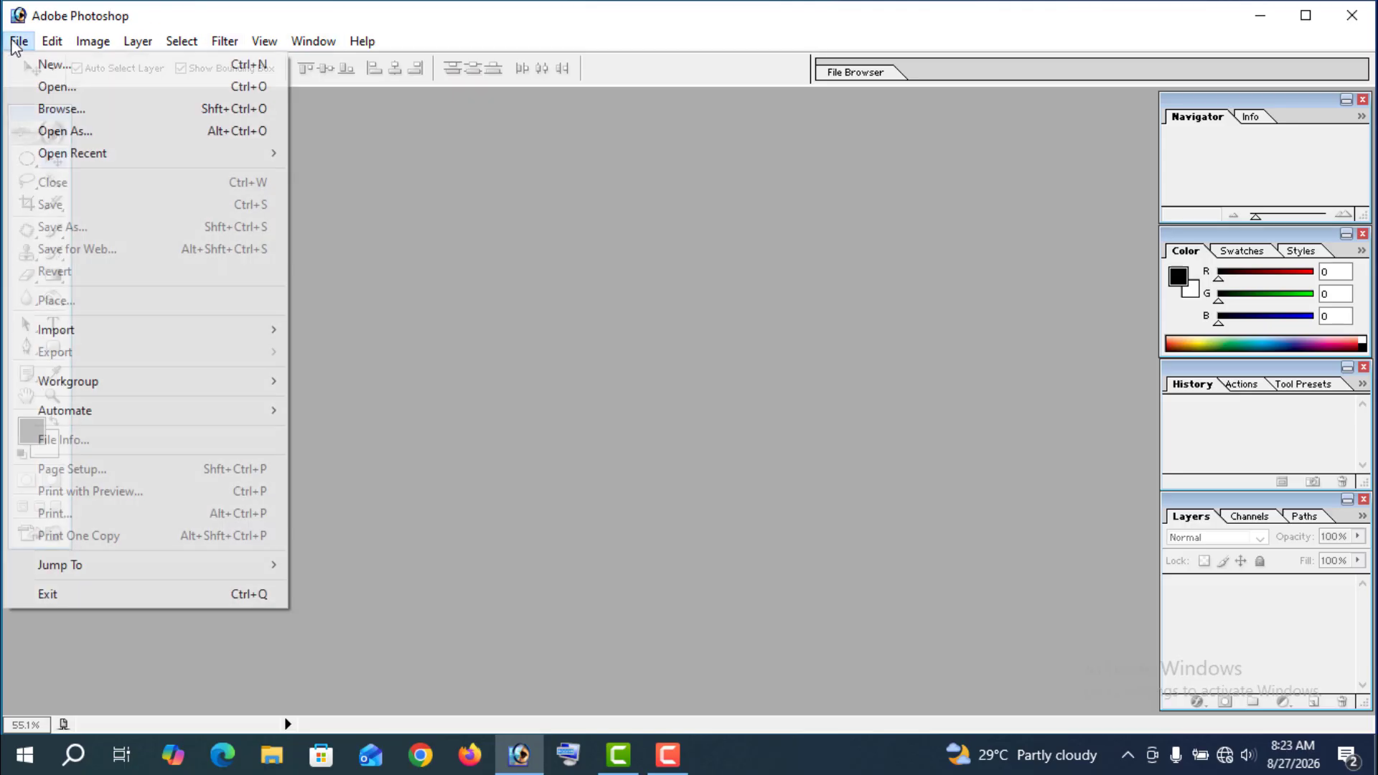
click(64, 68)
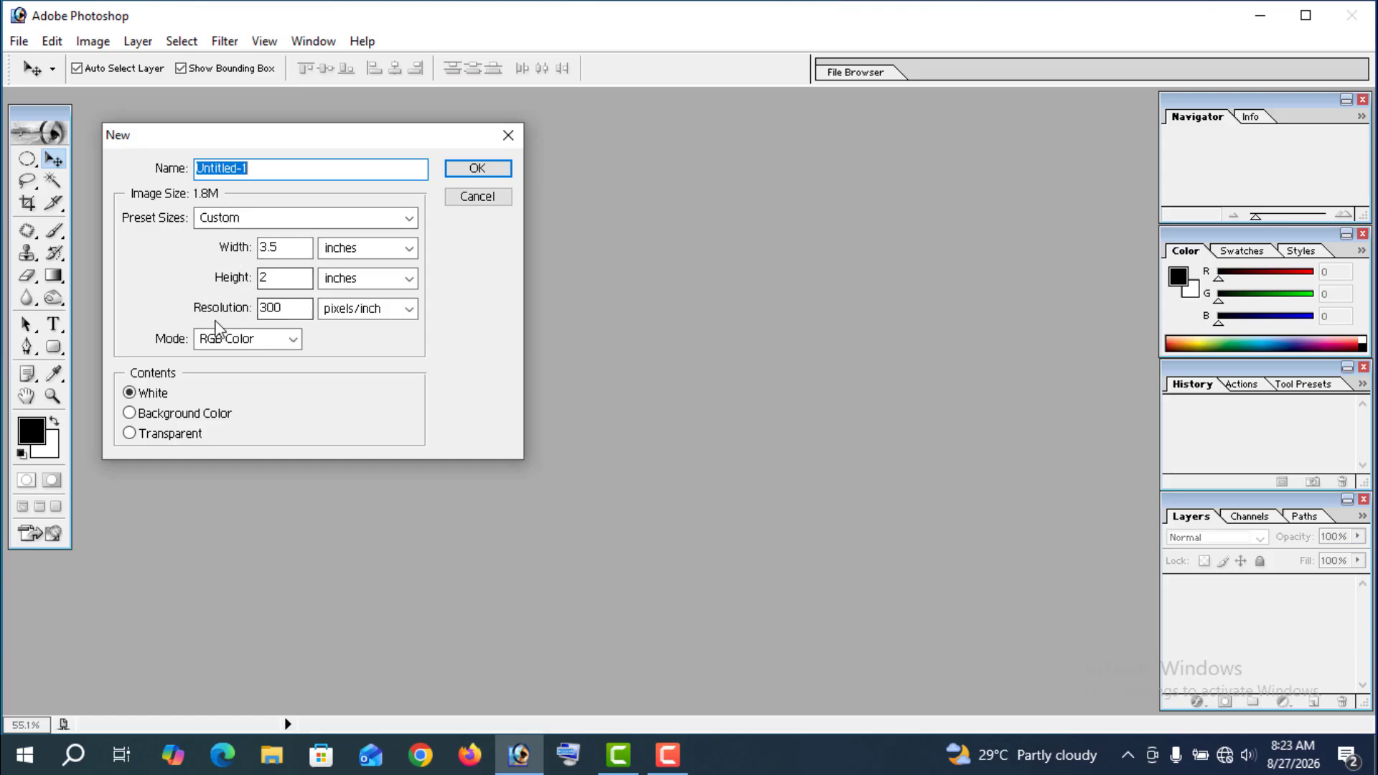
click(481, 172)
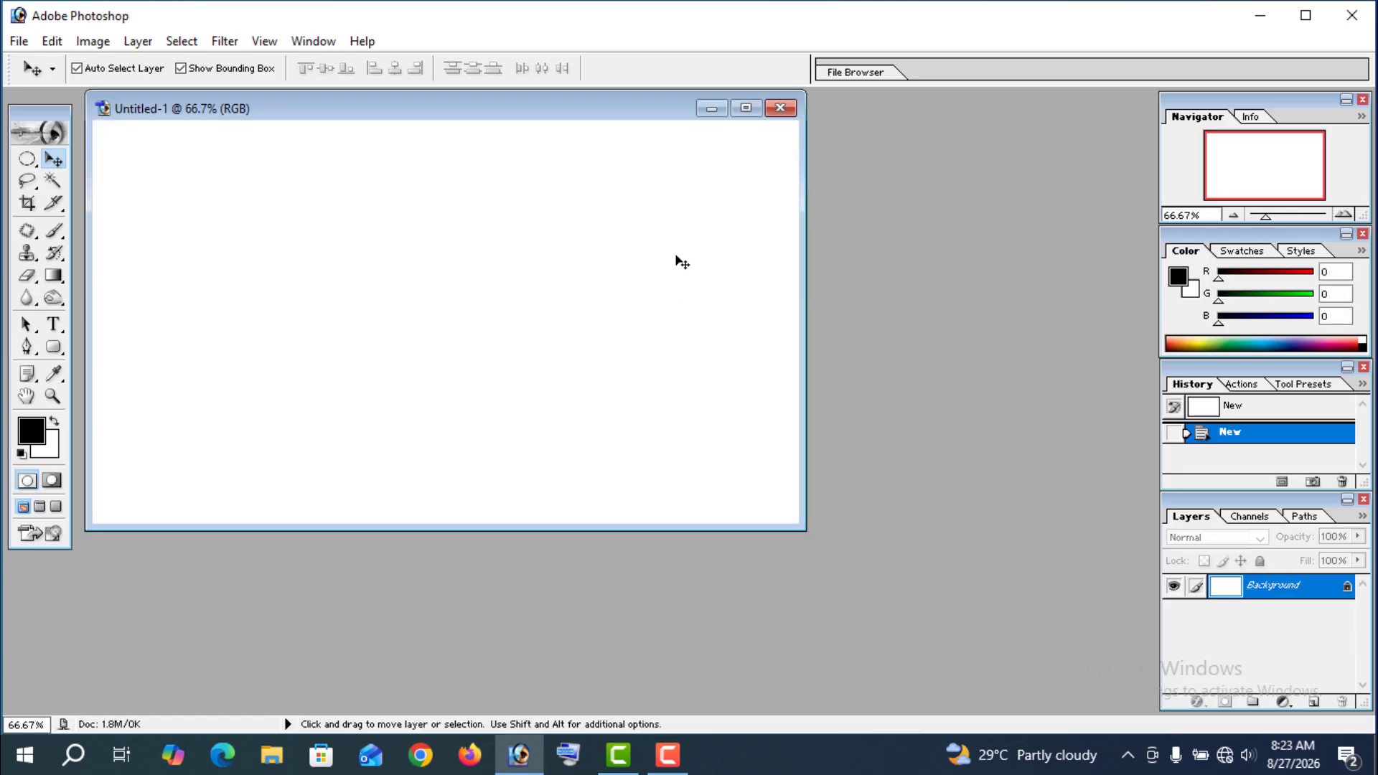
click(746, 107)
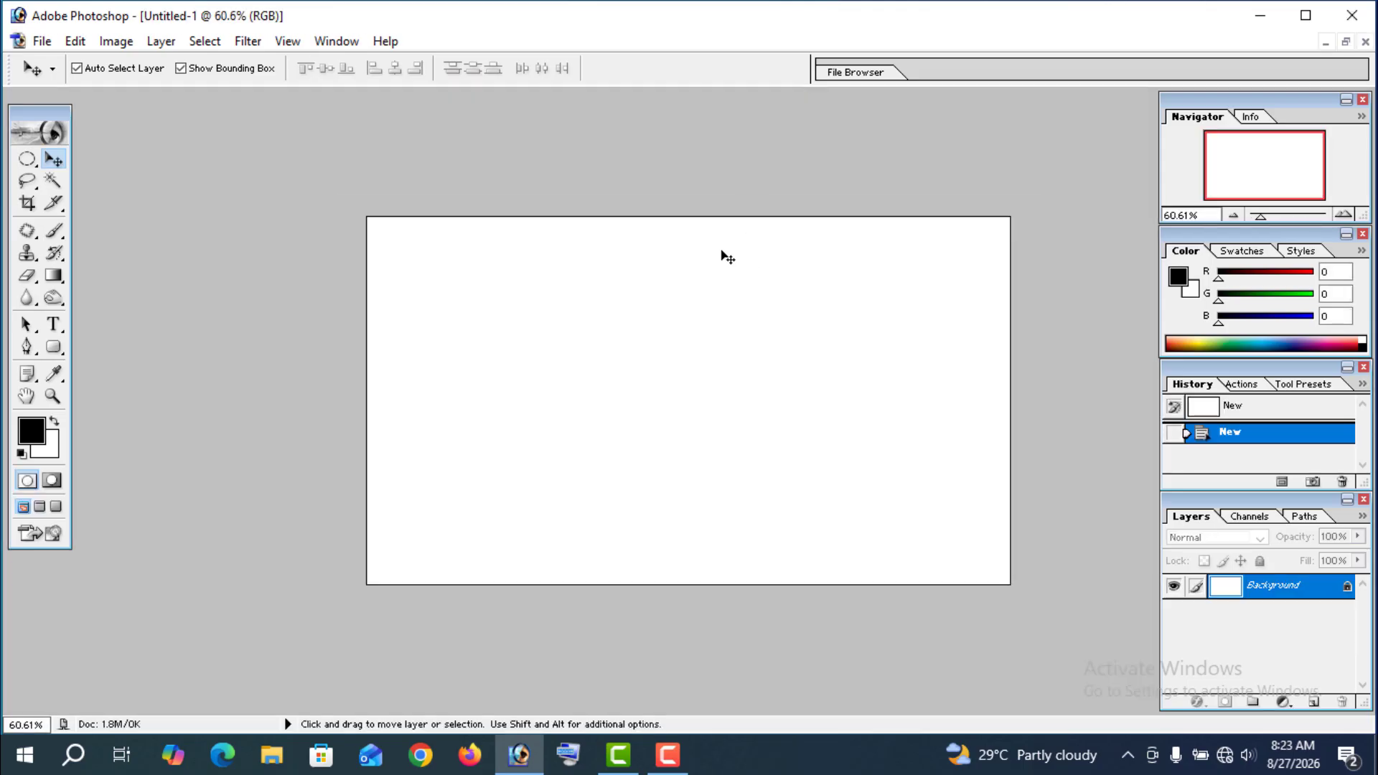
scroll(706, 249, down, 2)
scroll(697, 249, up, 1)
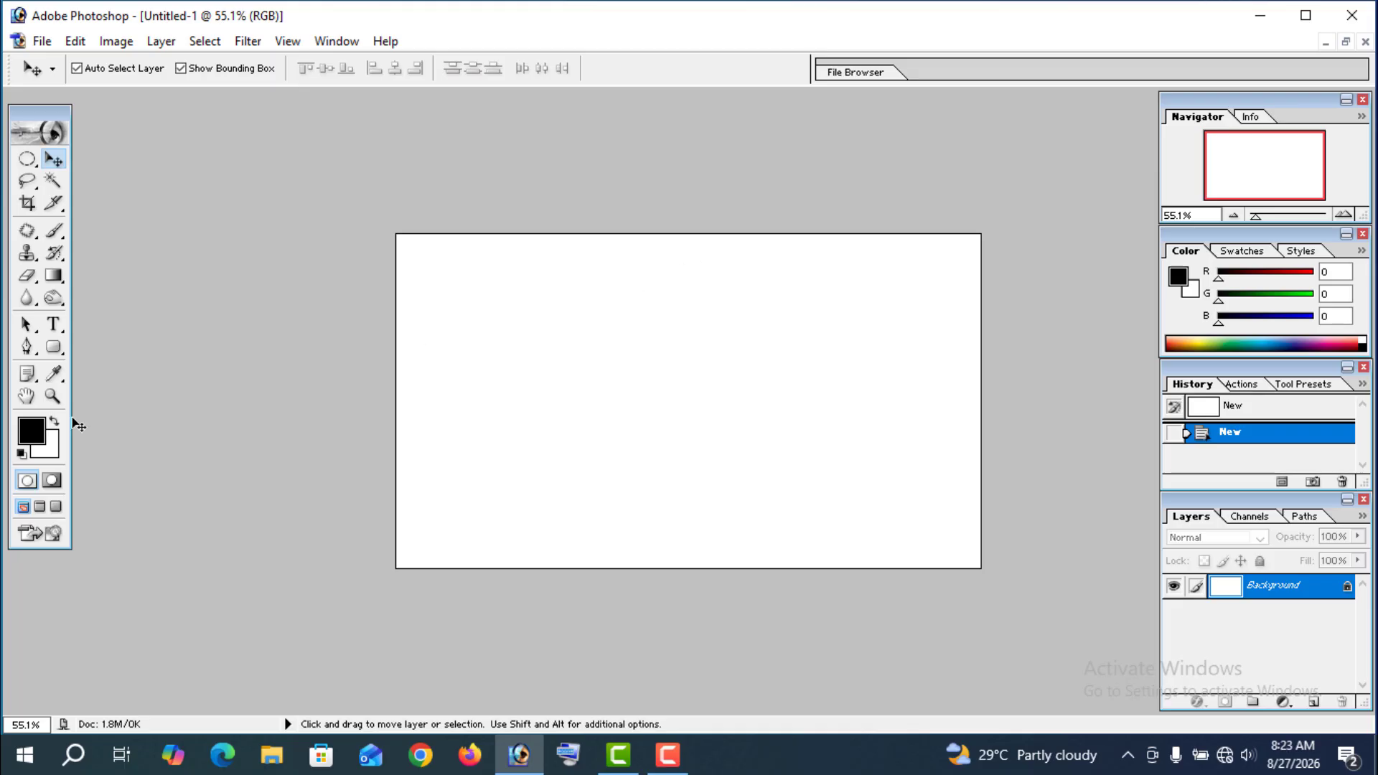
Step: Draw an unconstrained rounded rectangle path with a 100 px radius covering the whole canvas
click(56, 348)
right_click(56, 348)
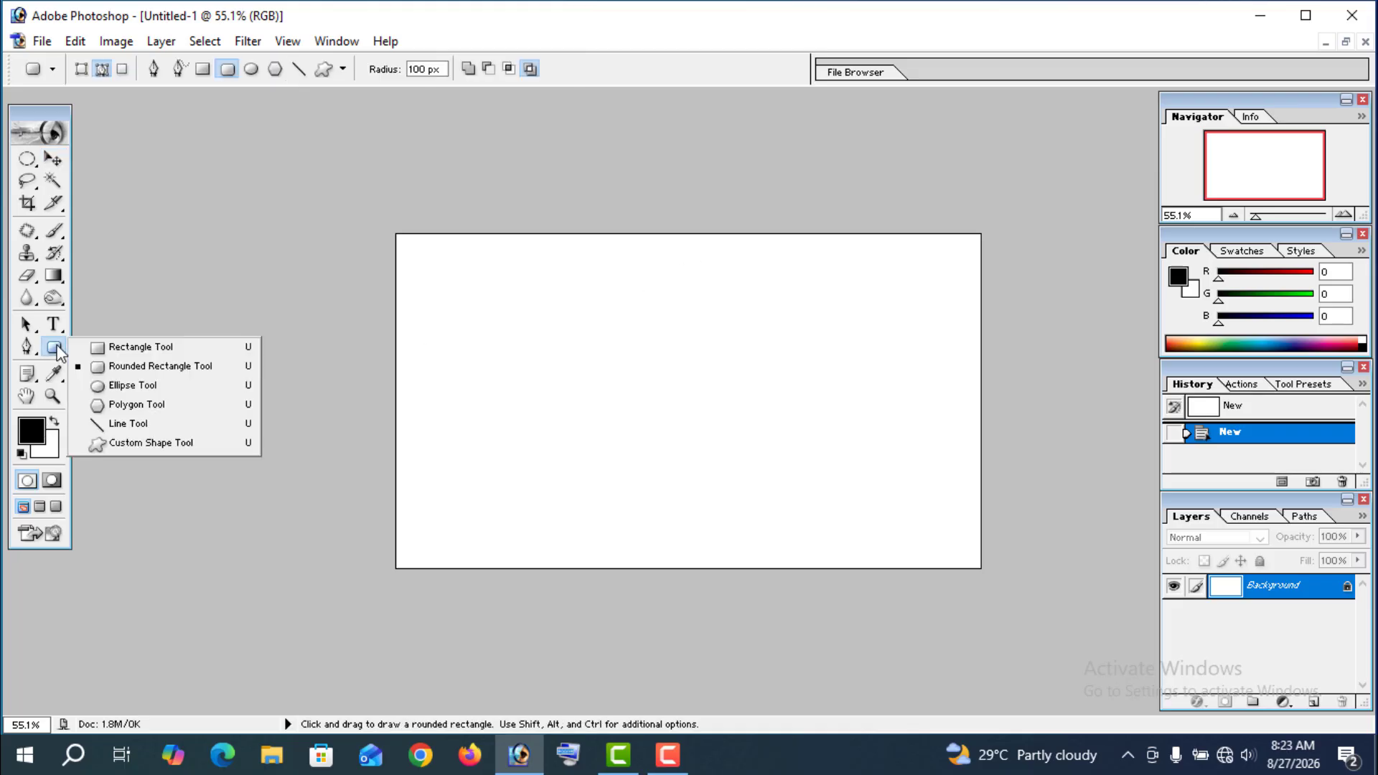
click(138, 366)
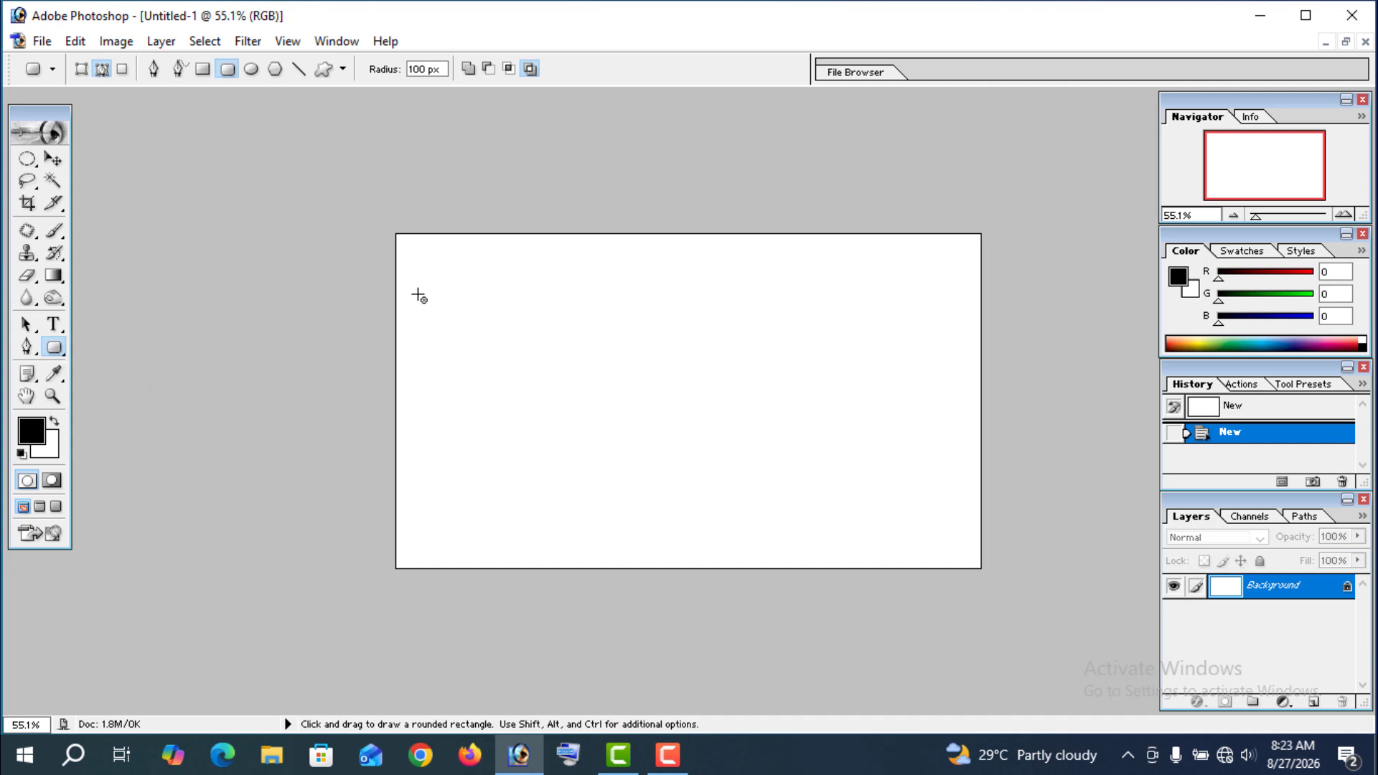
click(343, 69)
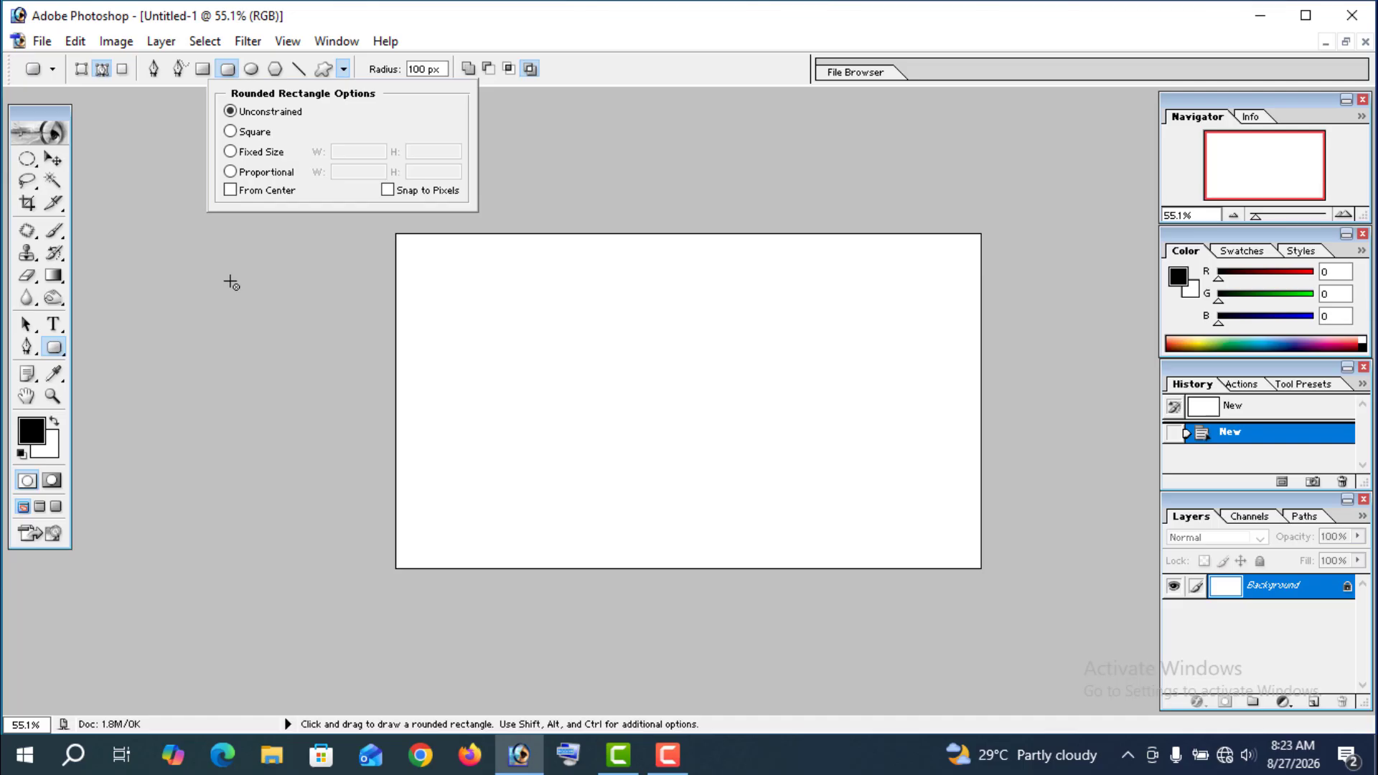
click(265, 249)
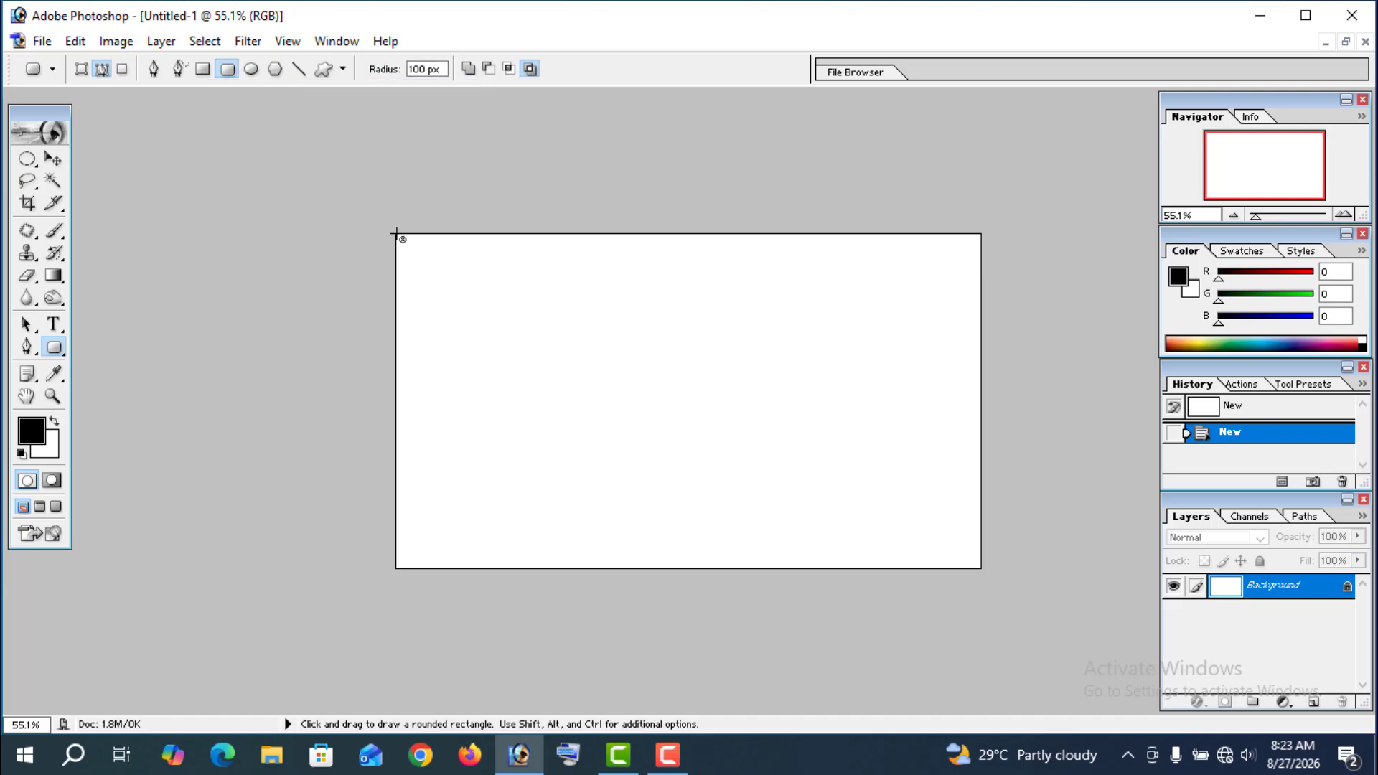
drag(454, 319, 975, 566)
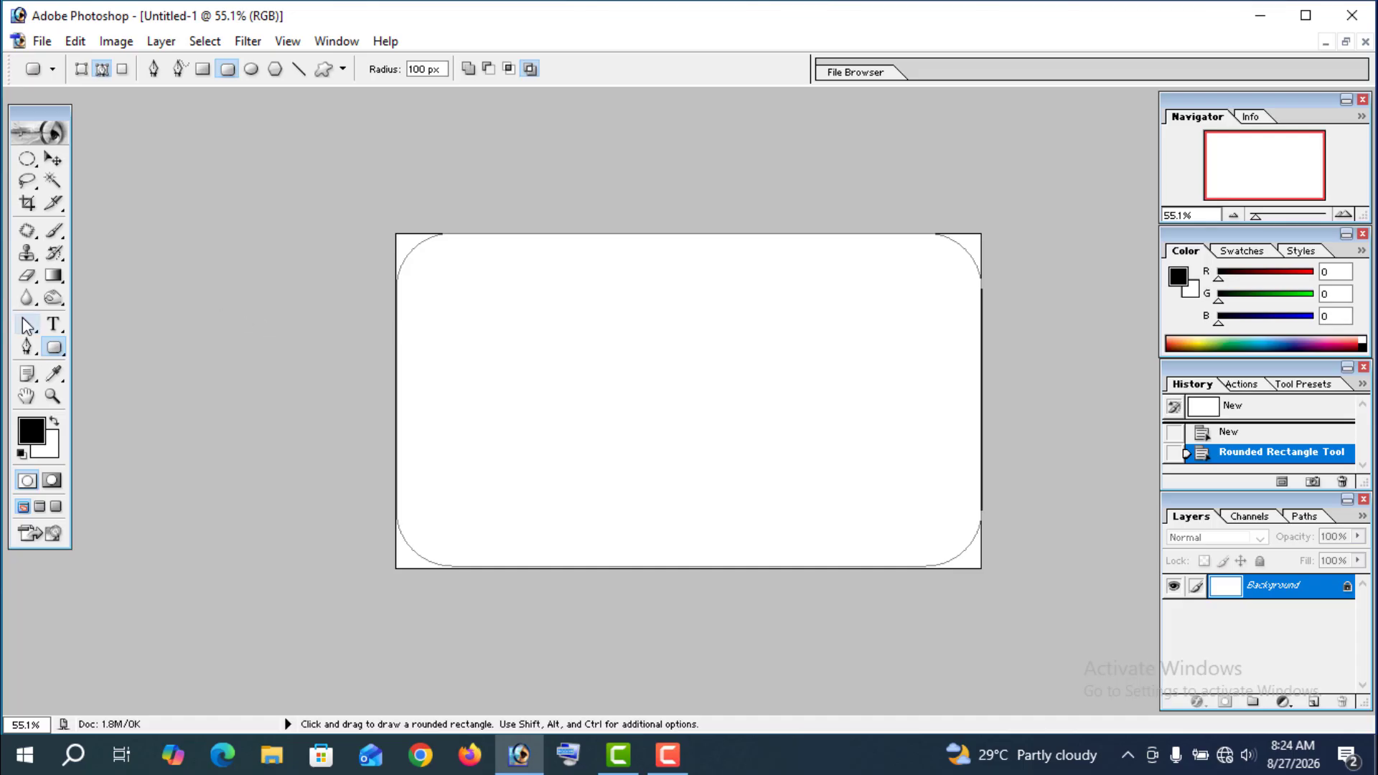
Step: Select the rounded rectangle path, stroke it with the Pencil without simulated pressure, and dismiss the path
drag(27, 325, 67, 332)
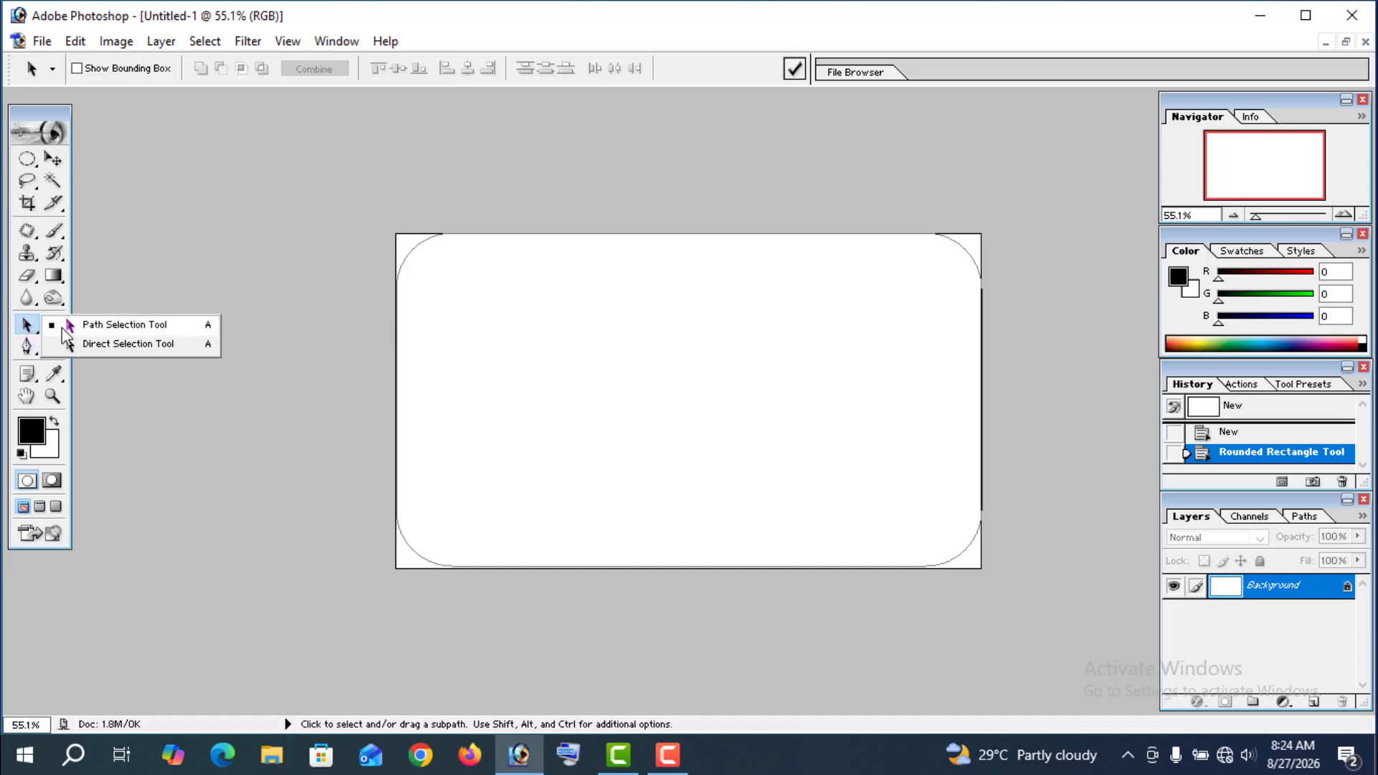
click(113, 325)
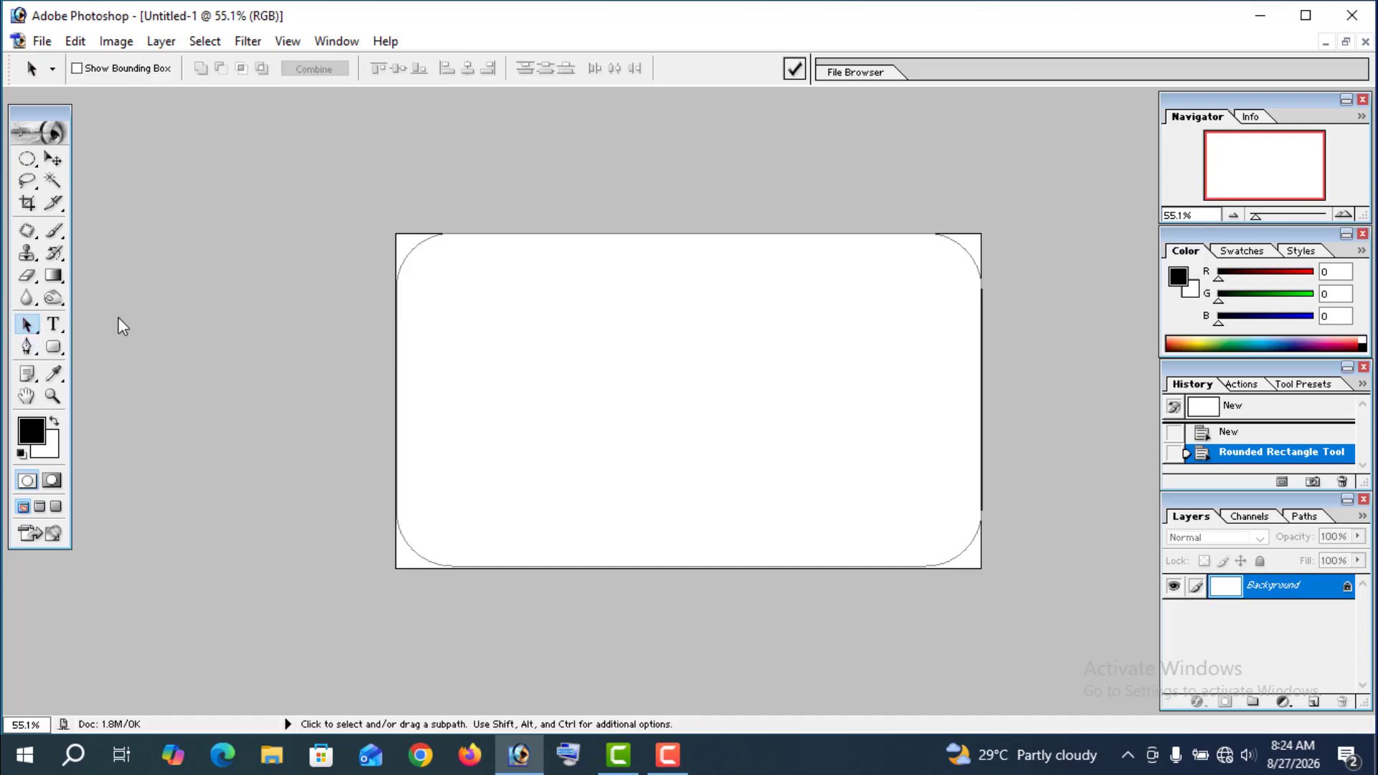
click(409, 256)
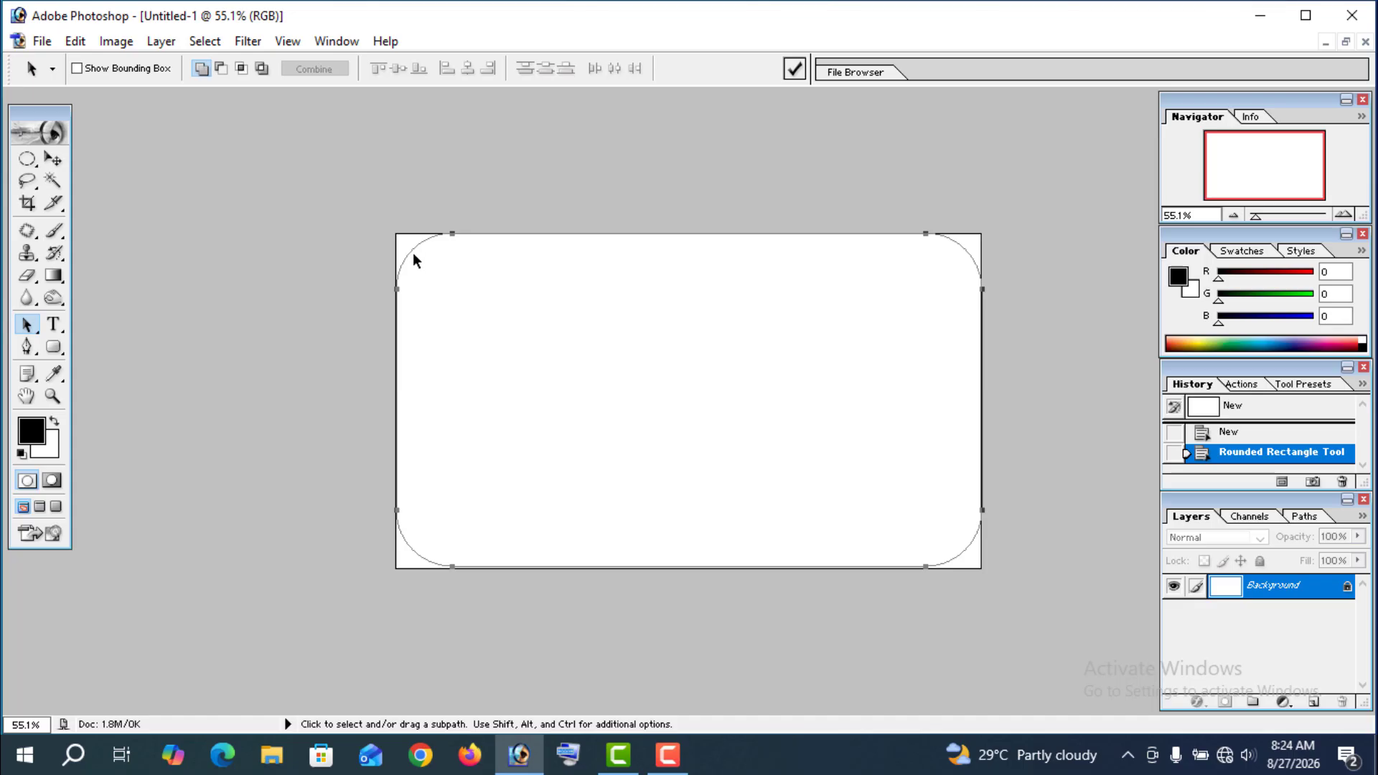
right_click(408, 252)
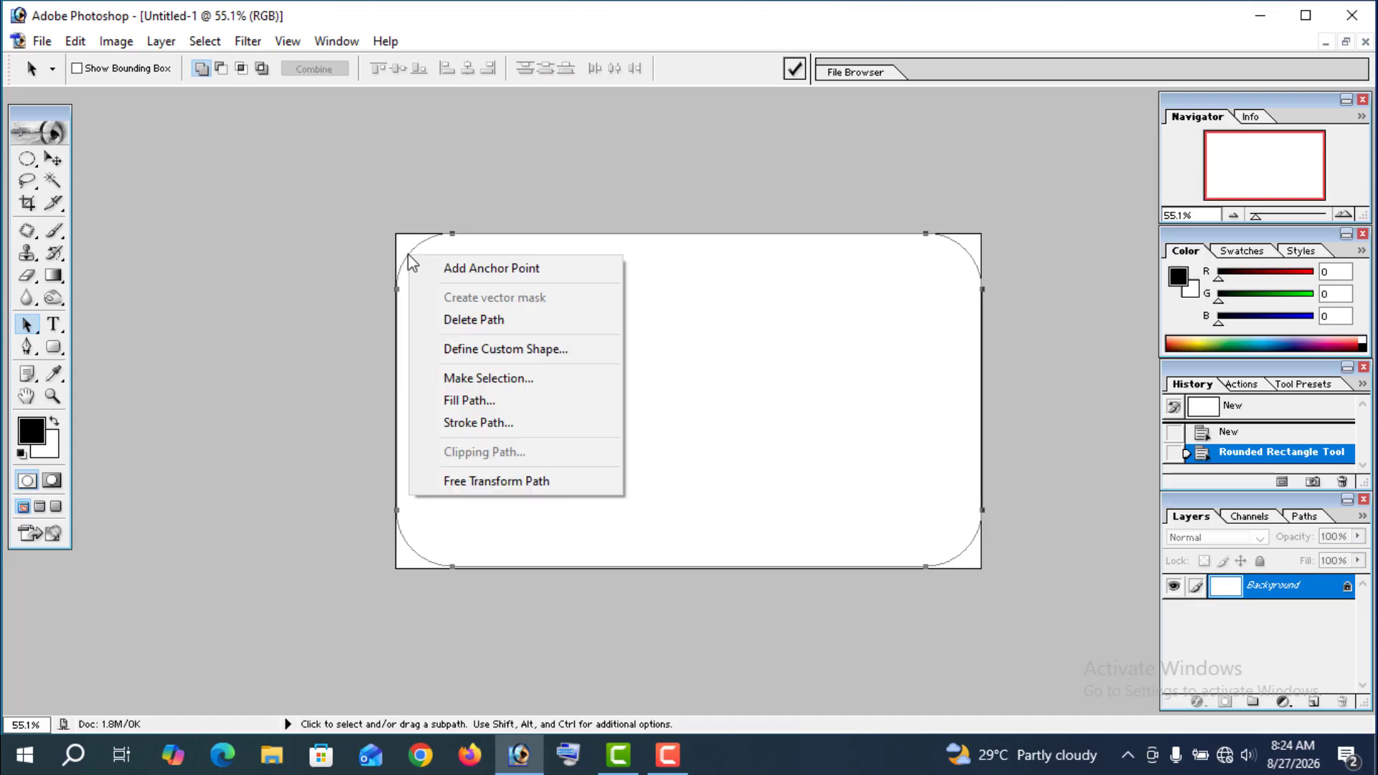
click(460, 424)
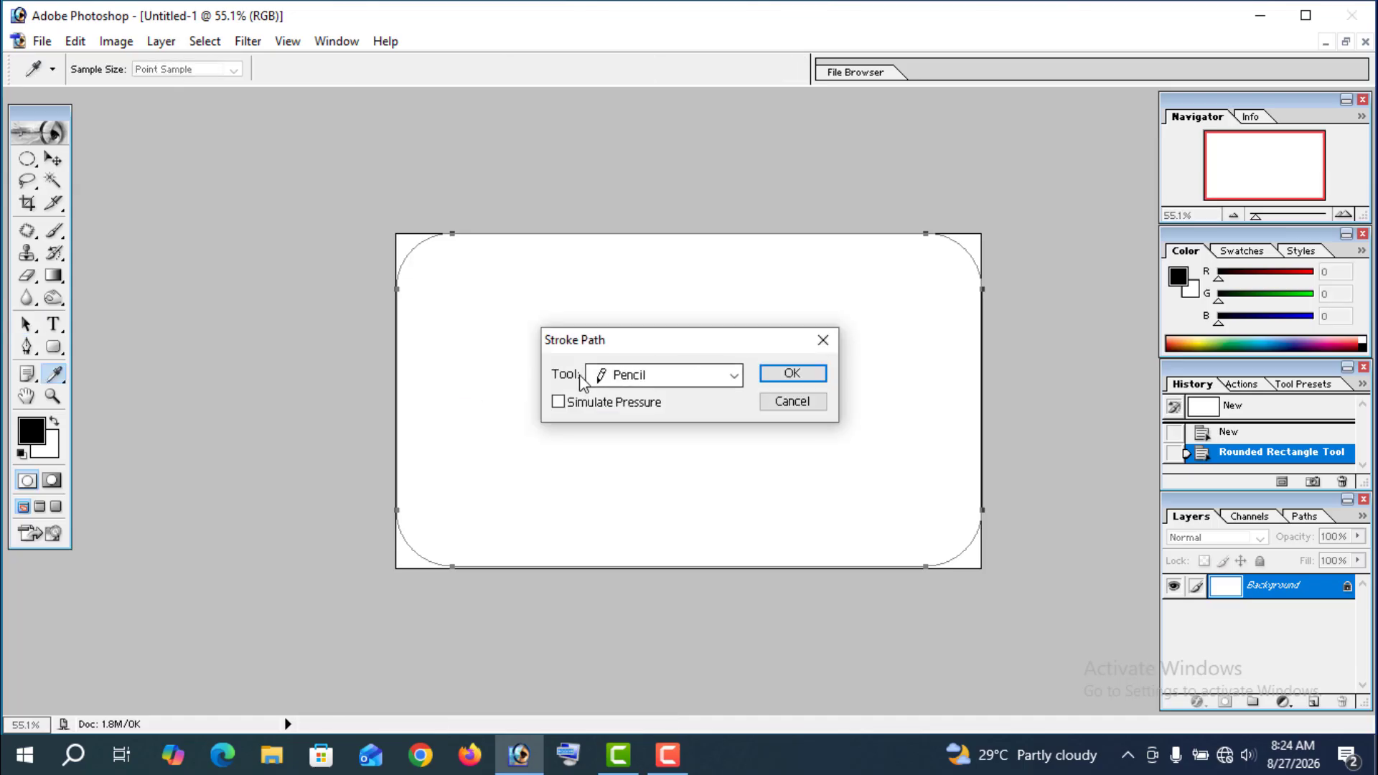
click(791, 374)
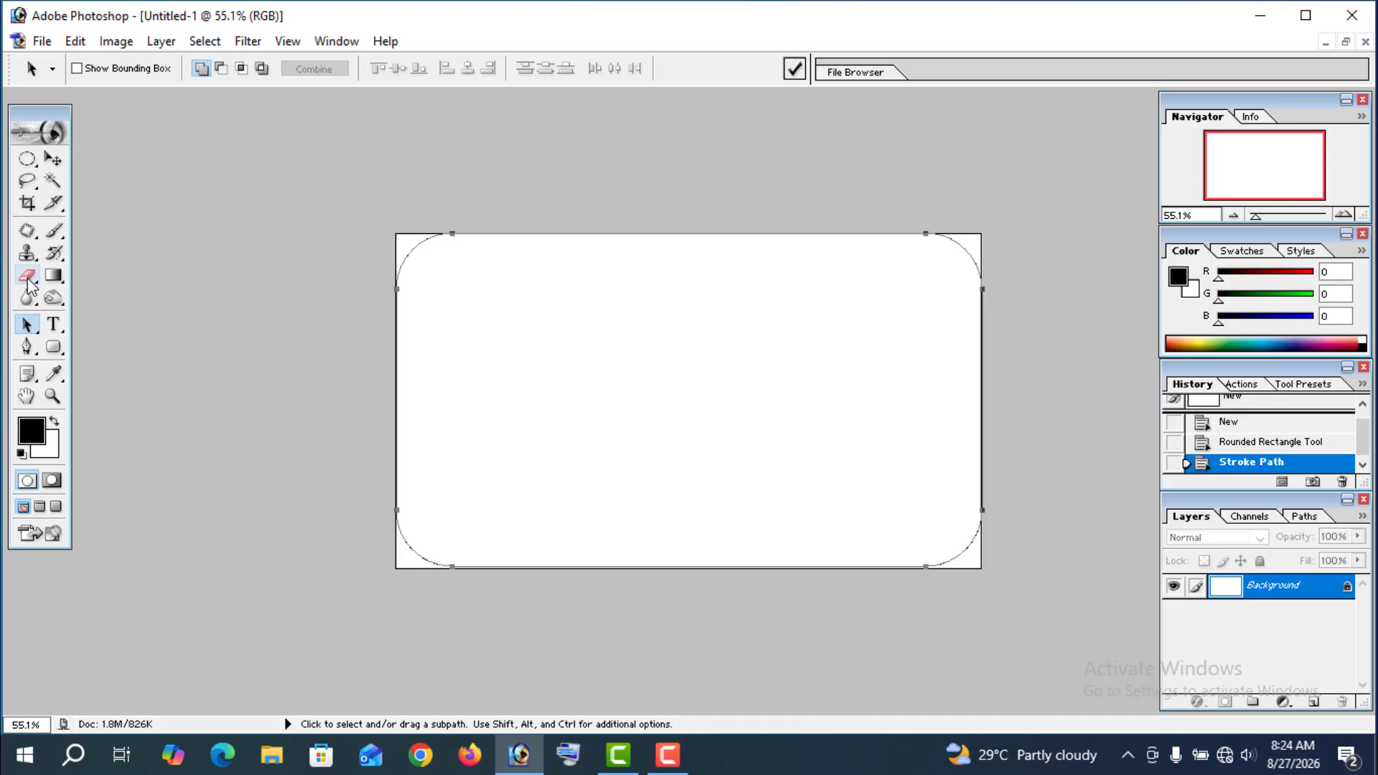
click(794, 69)
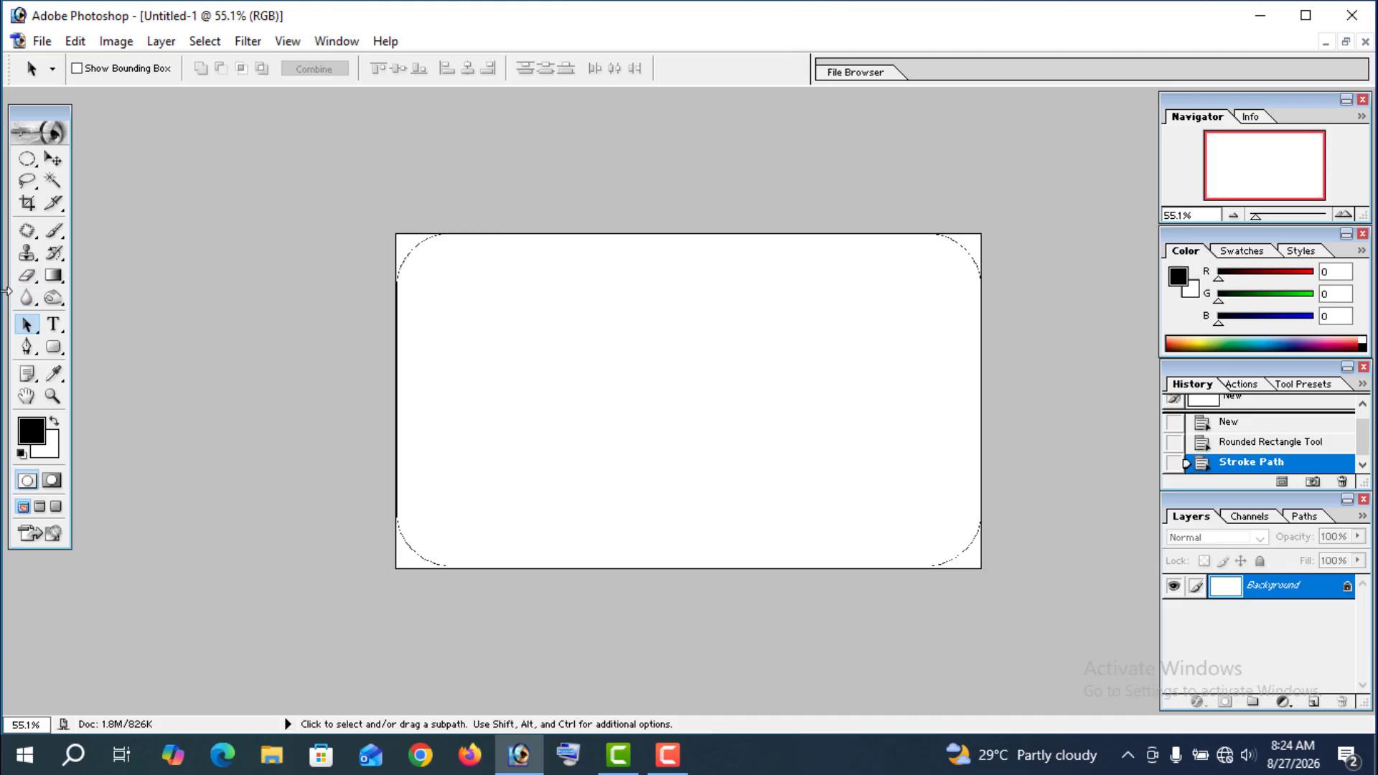
Step: Erase the white corner areas outside the rounded outline to transparency with the Magic Eraser at tolerance 32
click(27, 277)
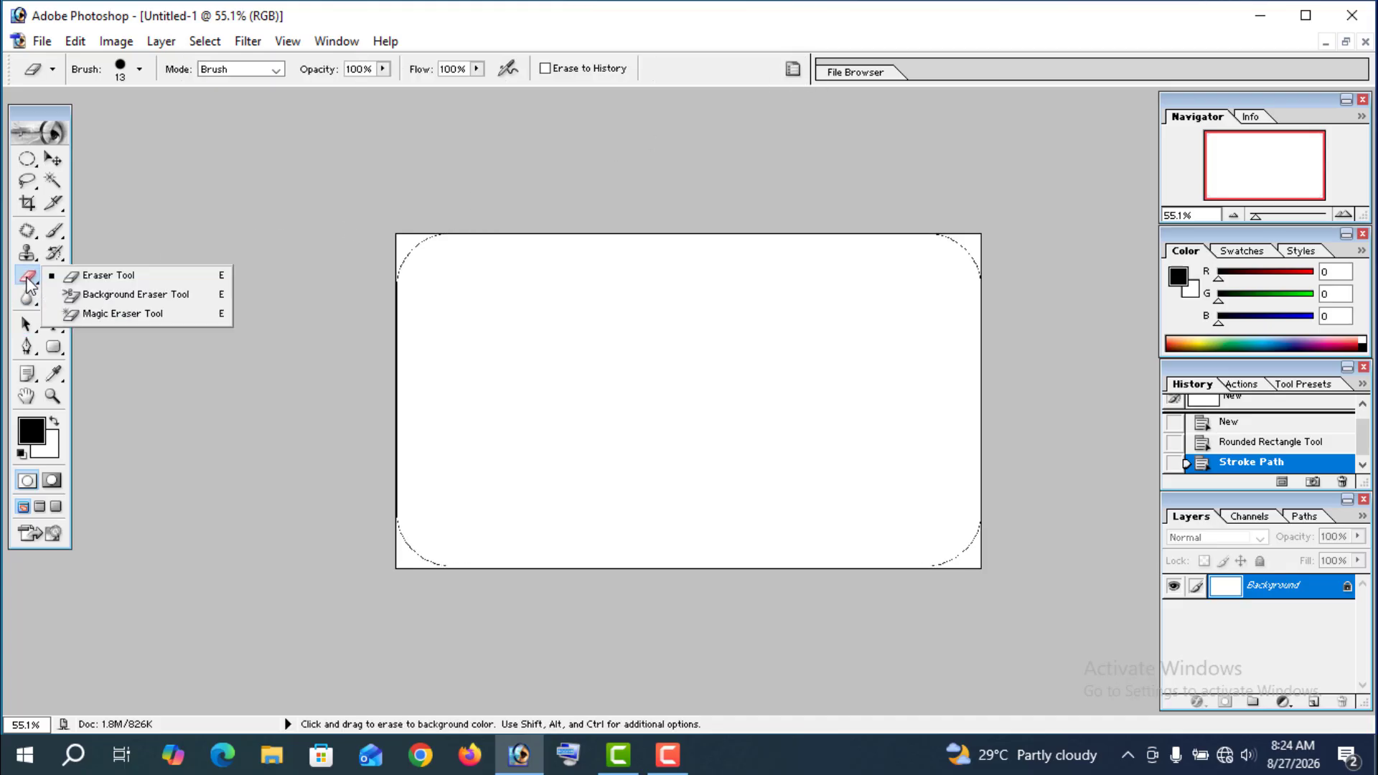
click(122, 317)
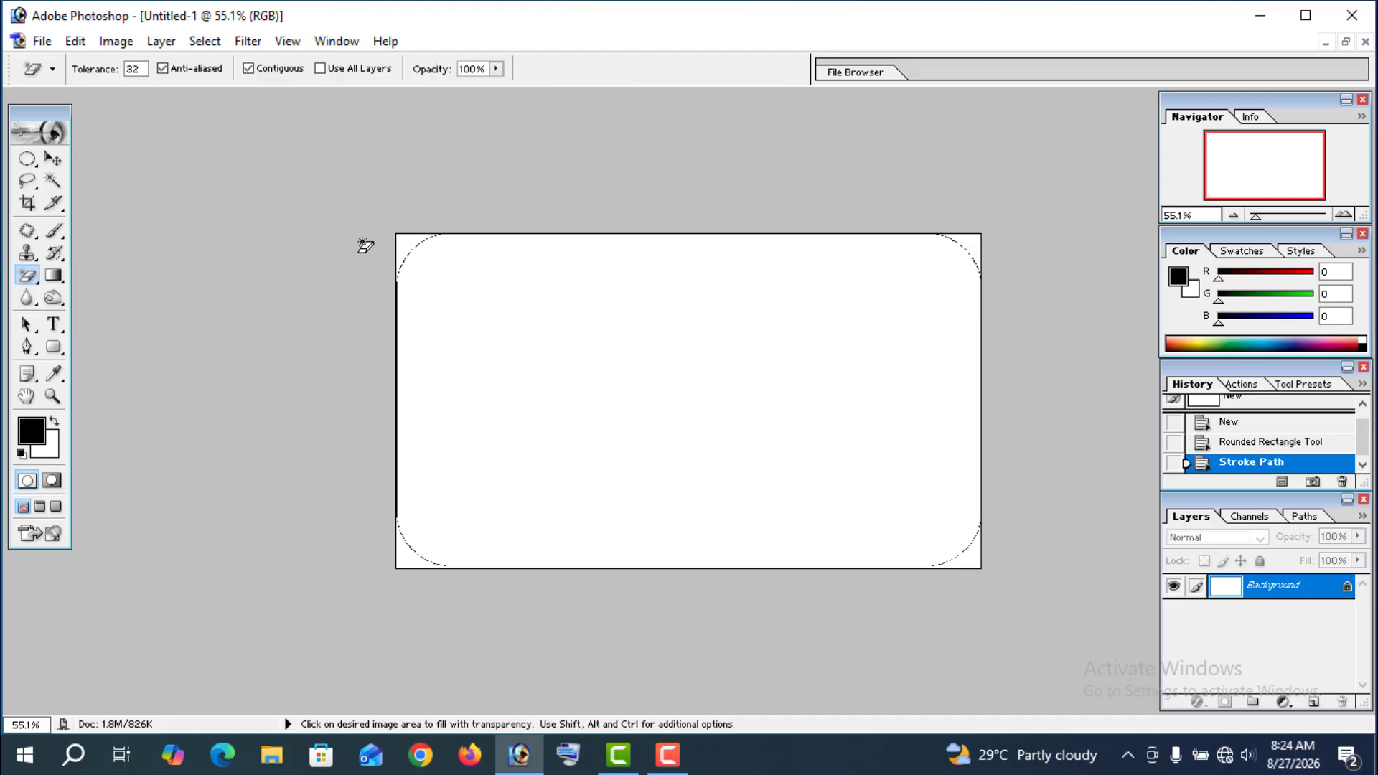
click(408, 242)
click(403, 560)
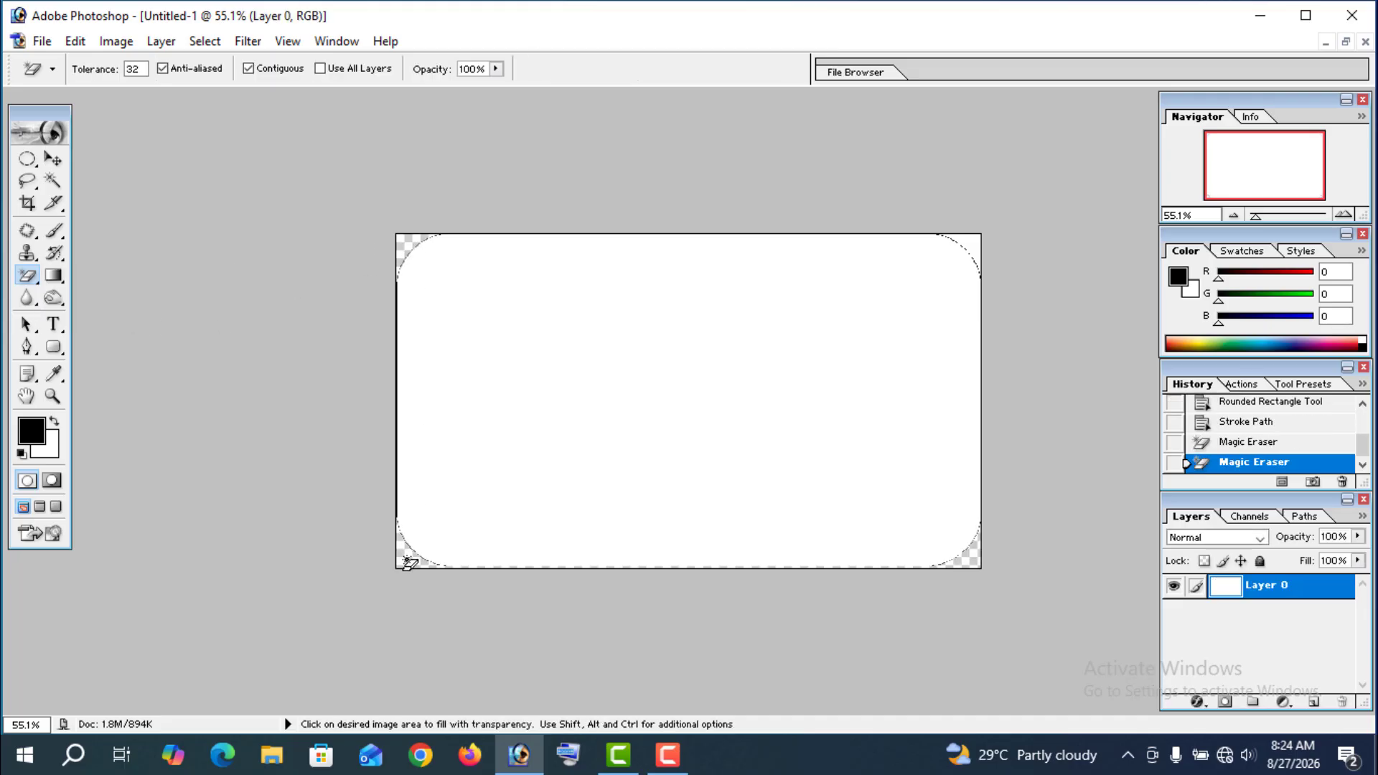
click(970, 245)
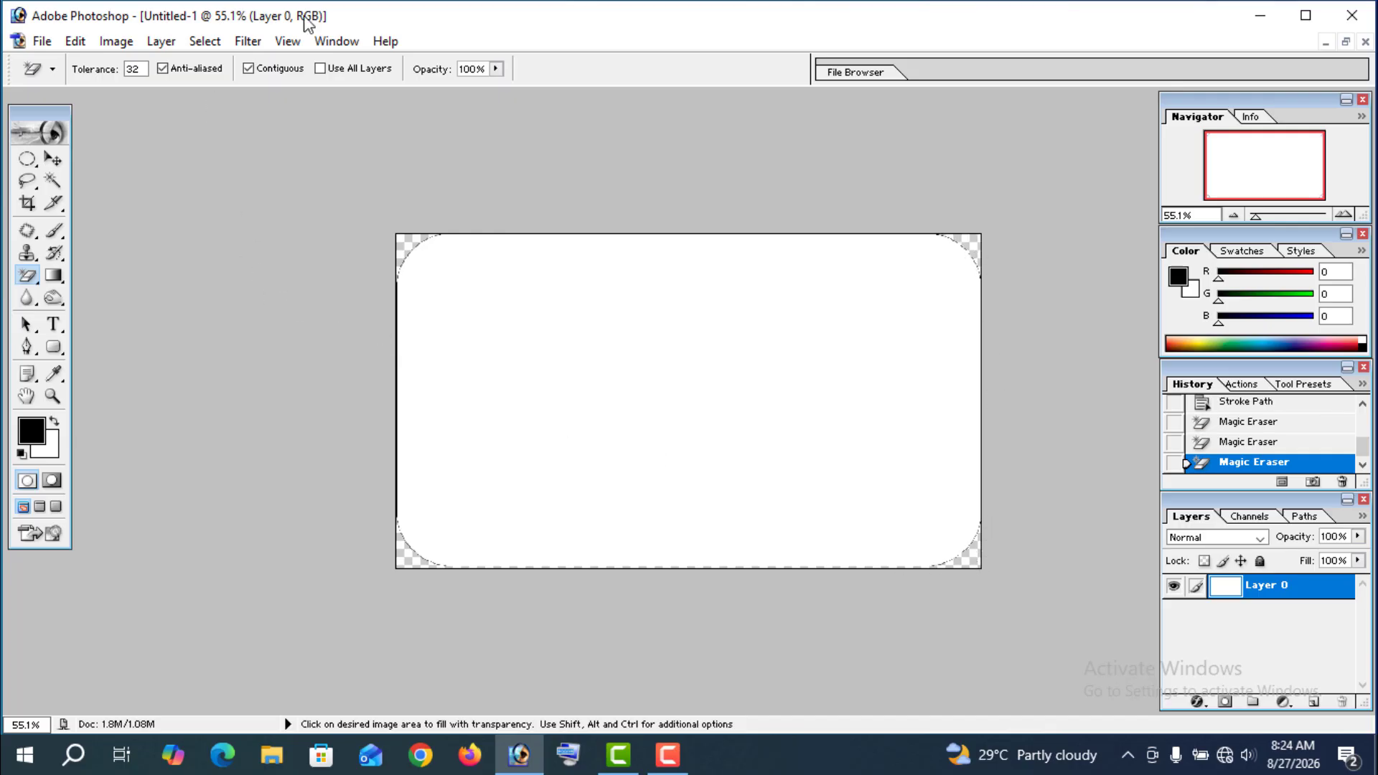
Step: Show the rulers and place two horizontal and two vertical guides just inside the four edges of the card
click(287, 42)
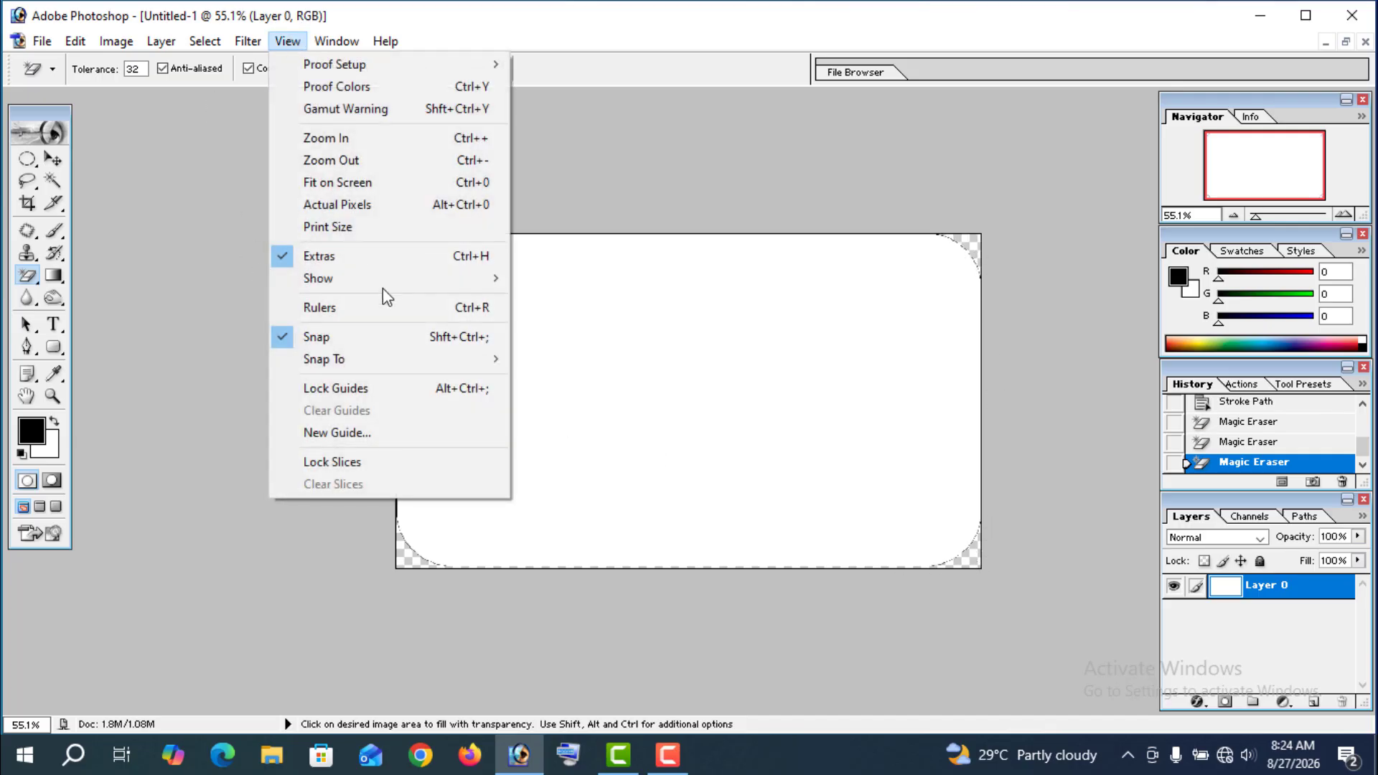
click(343, 308)
key(ctrl+equal)
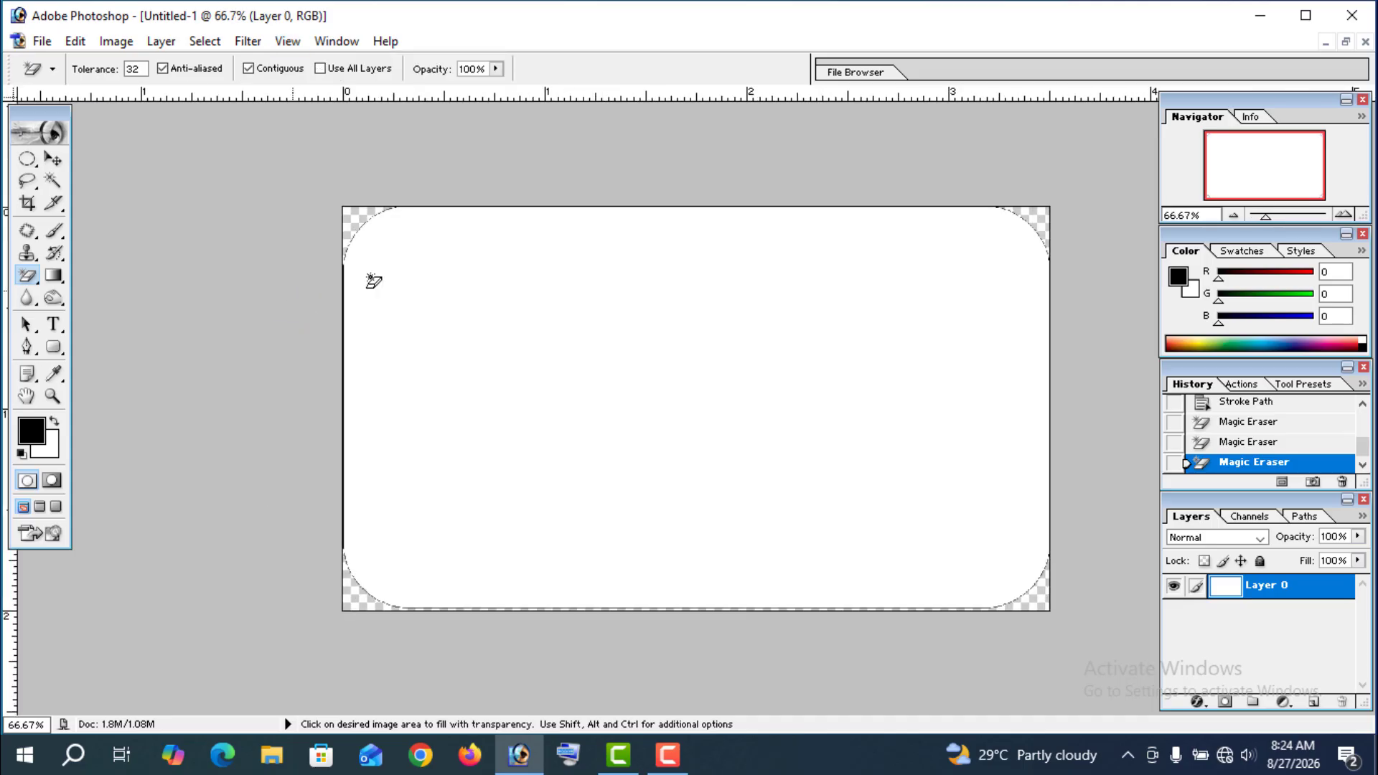
drag(692, 106, 701, 234)
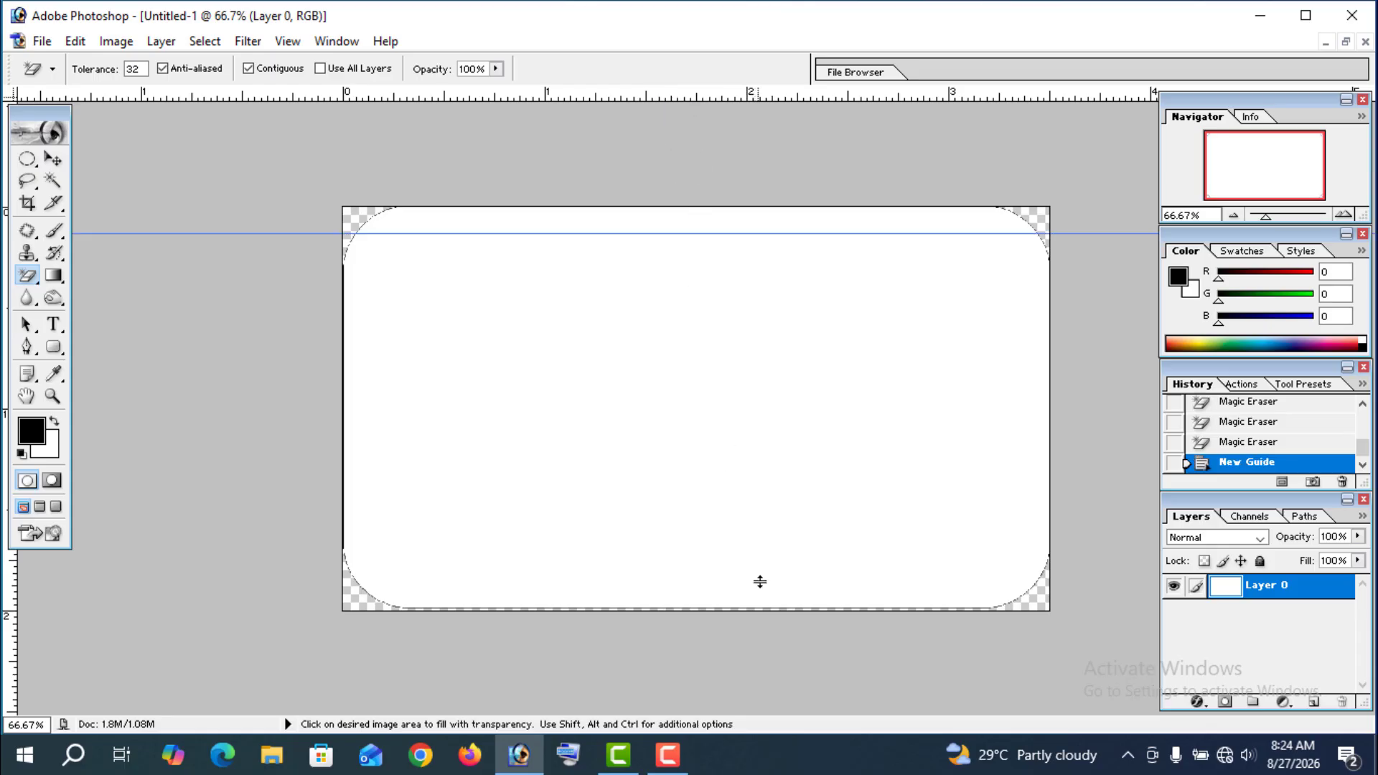
drag(760, 581, 762, 575)
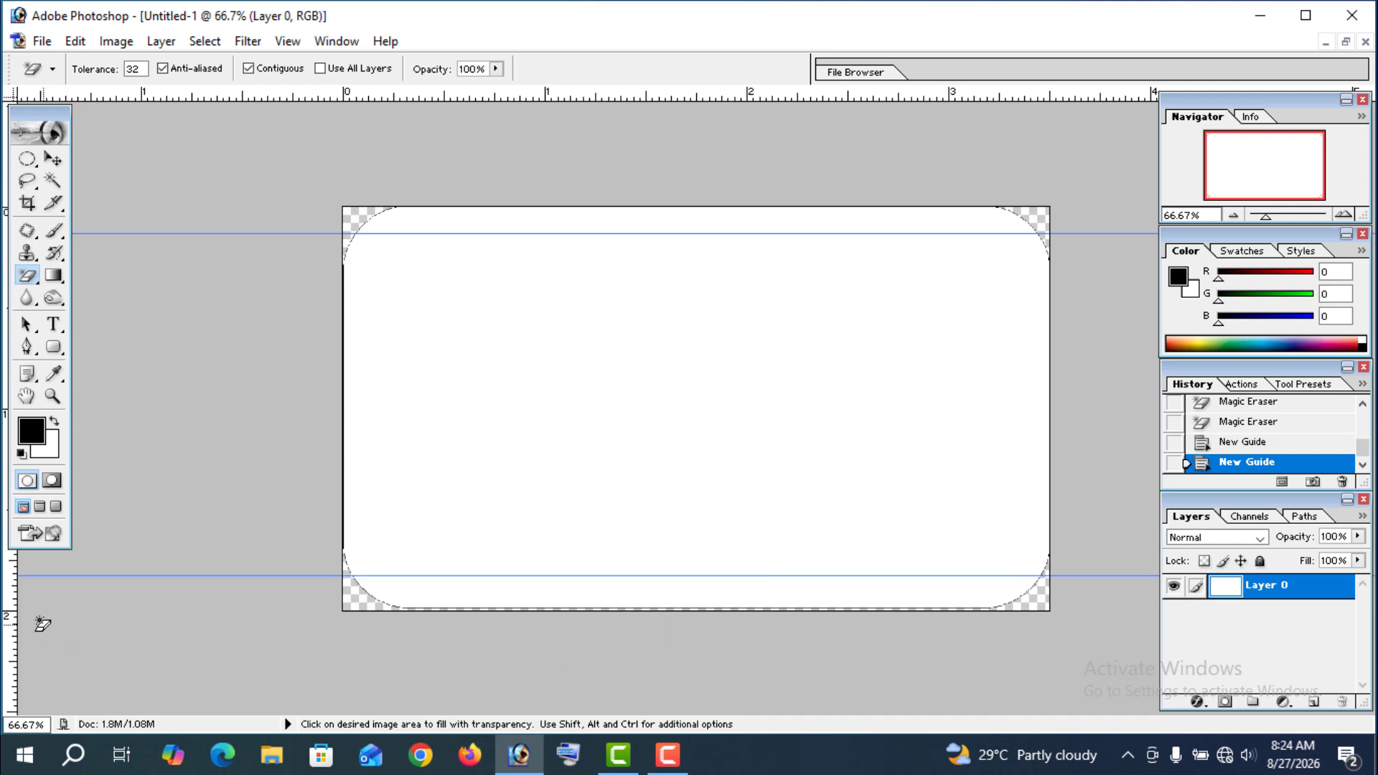
drag(10, 606, 377, 601)
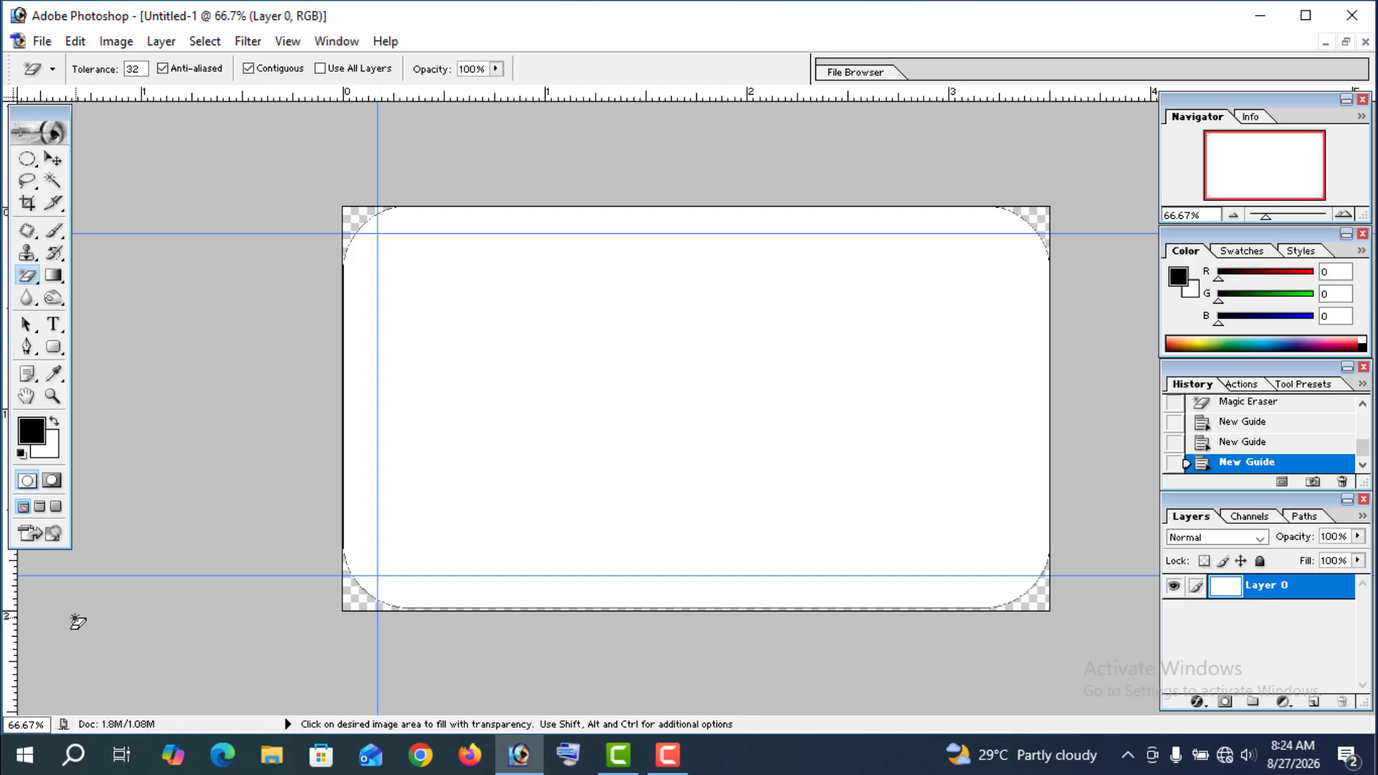
drag(725, 690, 1016, 687)
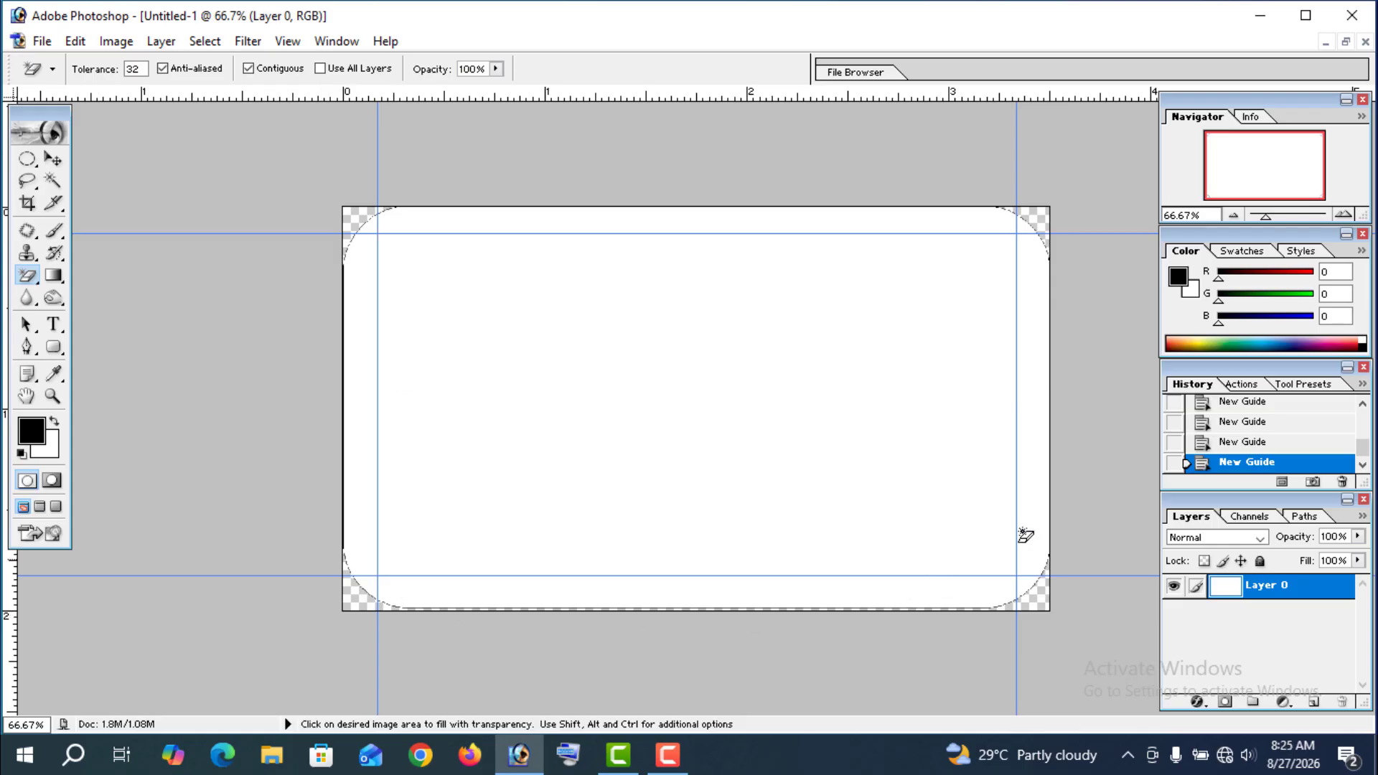
Step: Add the text "Visiting Card" in black 35 pt Arial Bold and move it to the middle of the card
click(54, 327)
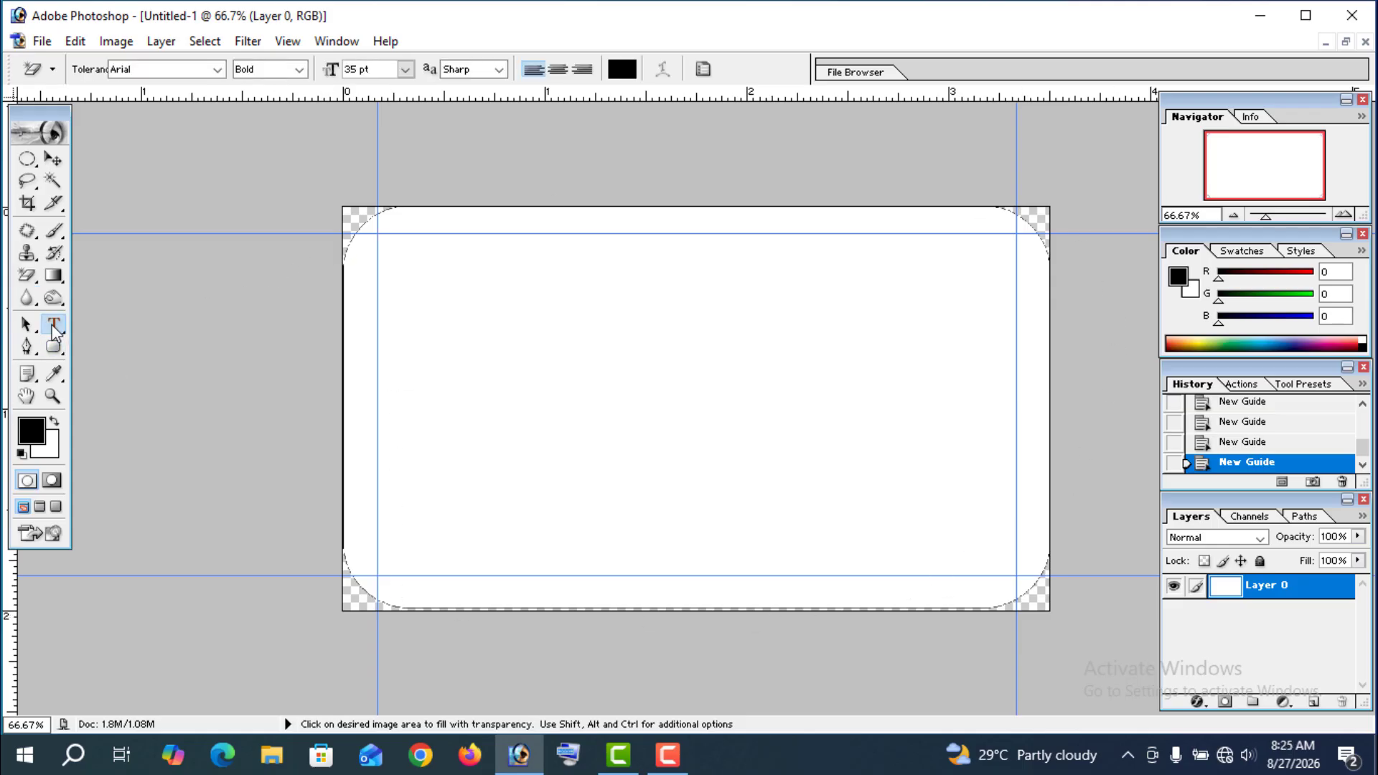
click(571, 368)
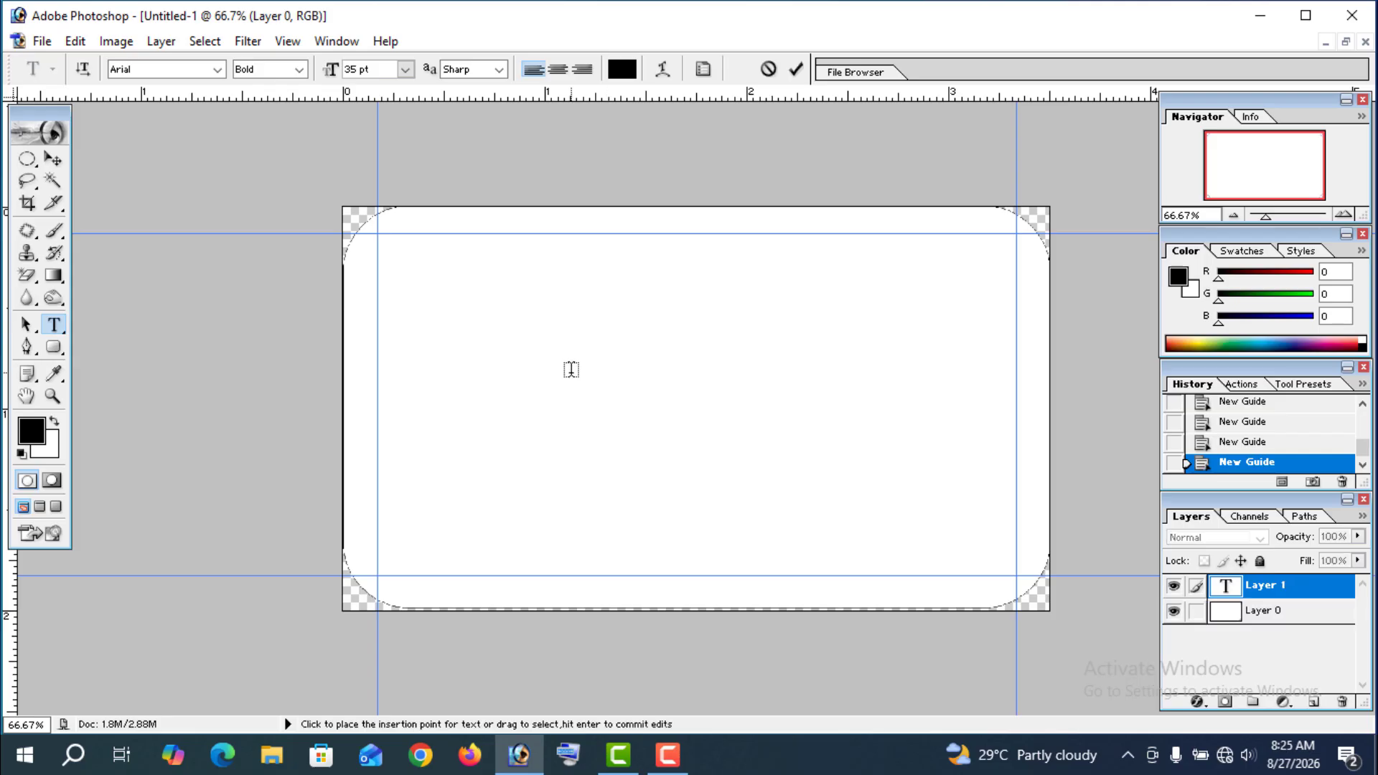
key(ctrl+super+o)
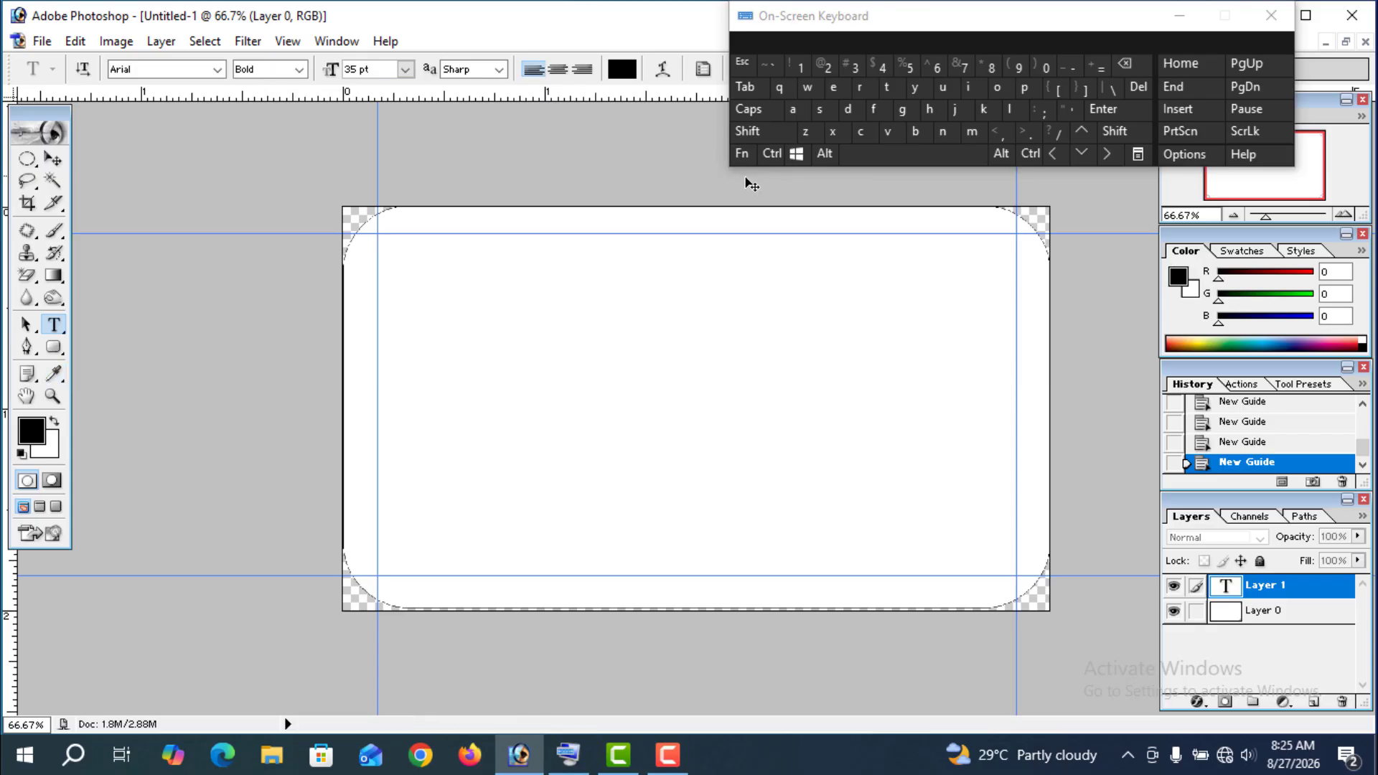
click(753, 133)
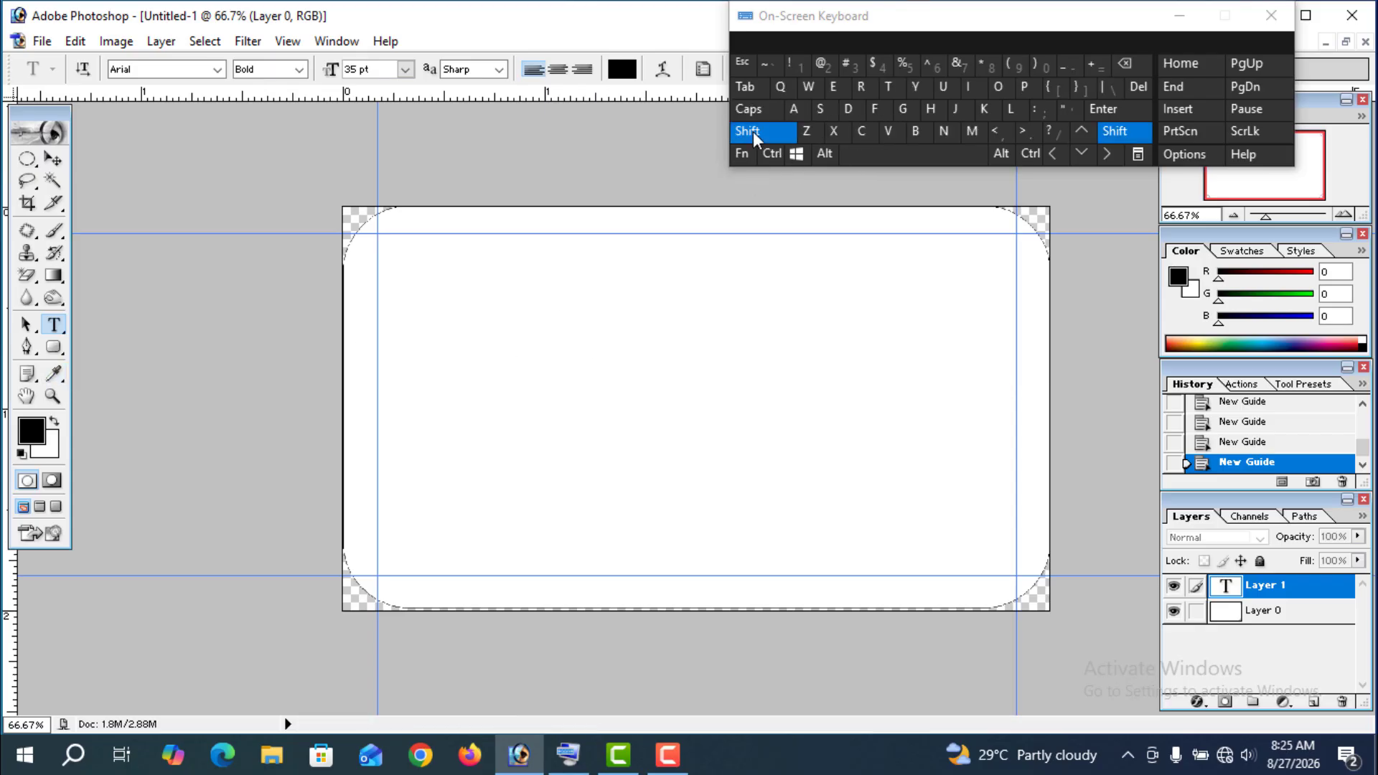
click(889, 127)
click(970, 90)
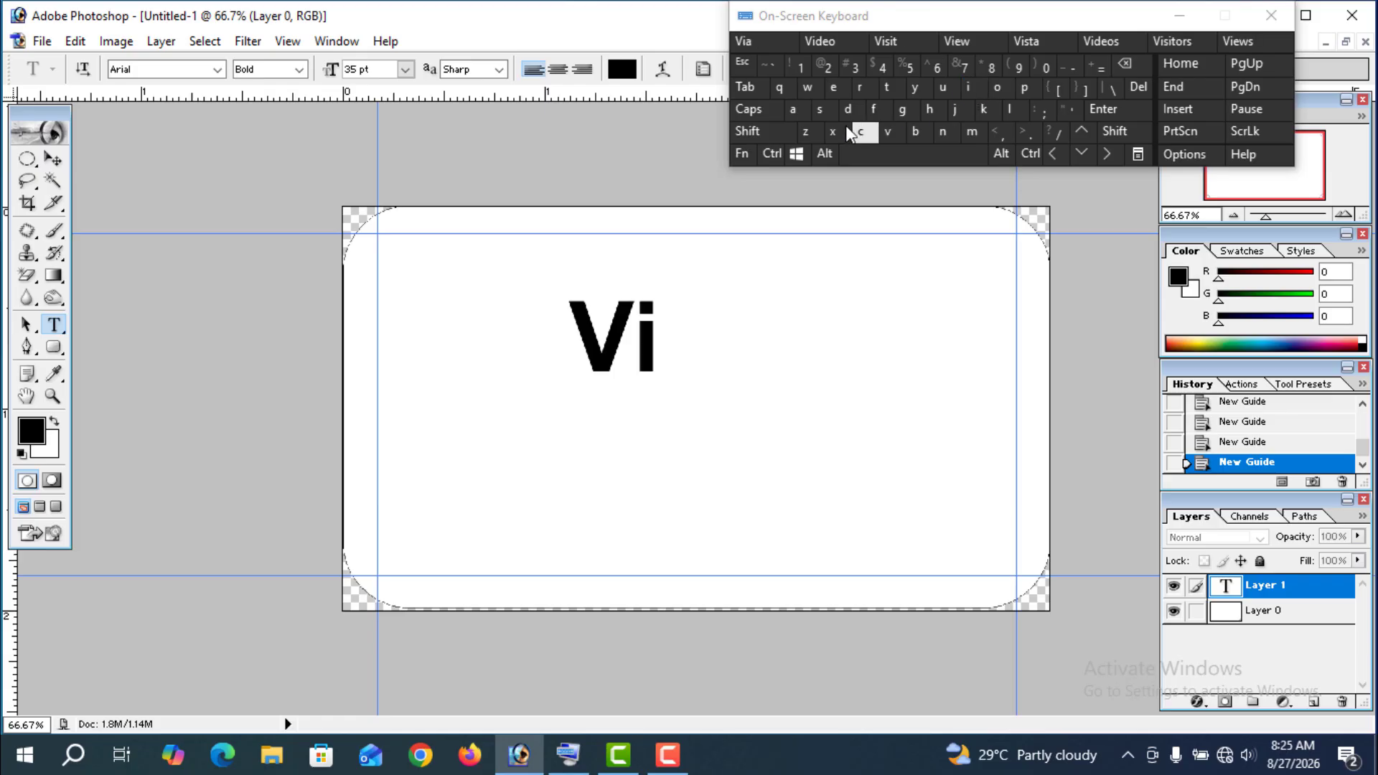
click(823, 110)
click(965, 87)
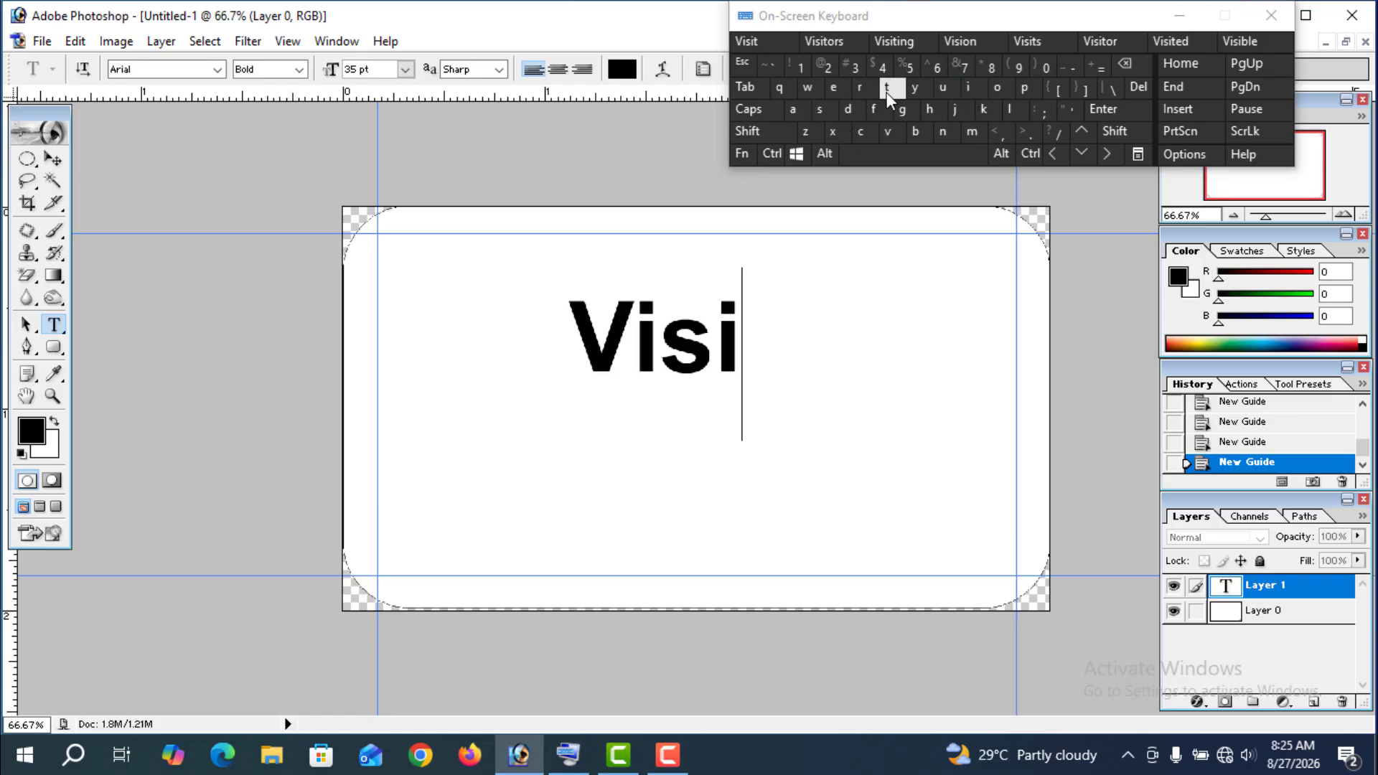
click(886, 89)
click(970, 87)
click(942, 132)
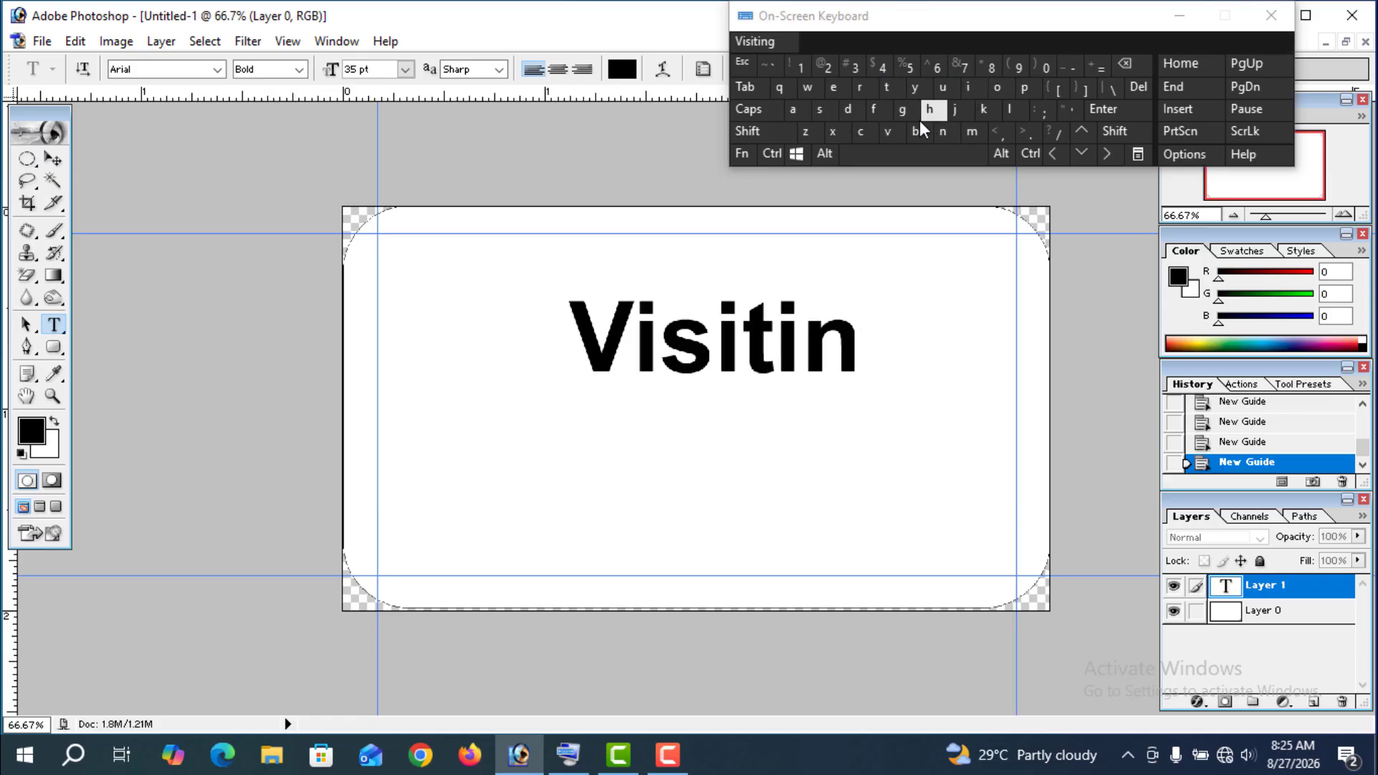
click(902, 110)
click(913, 154)
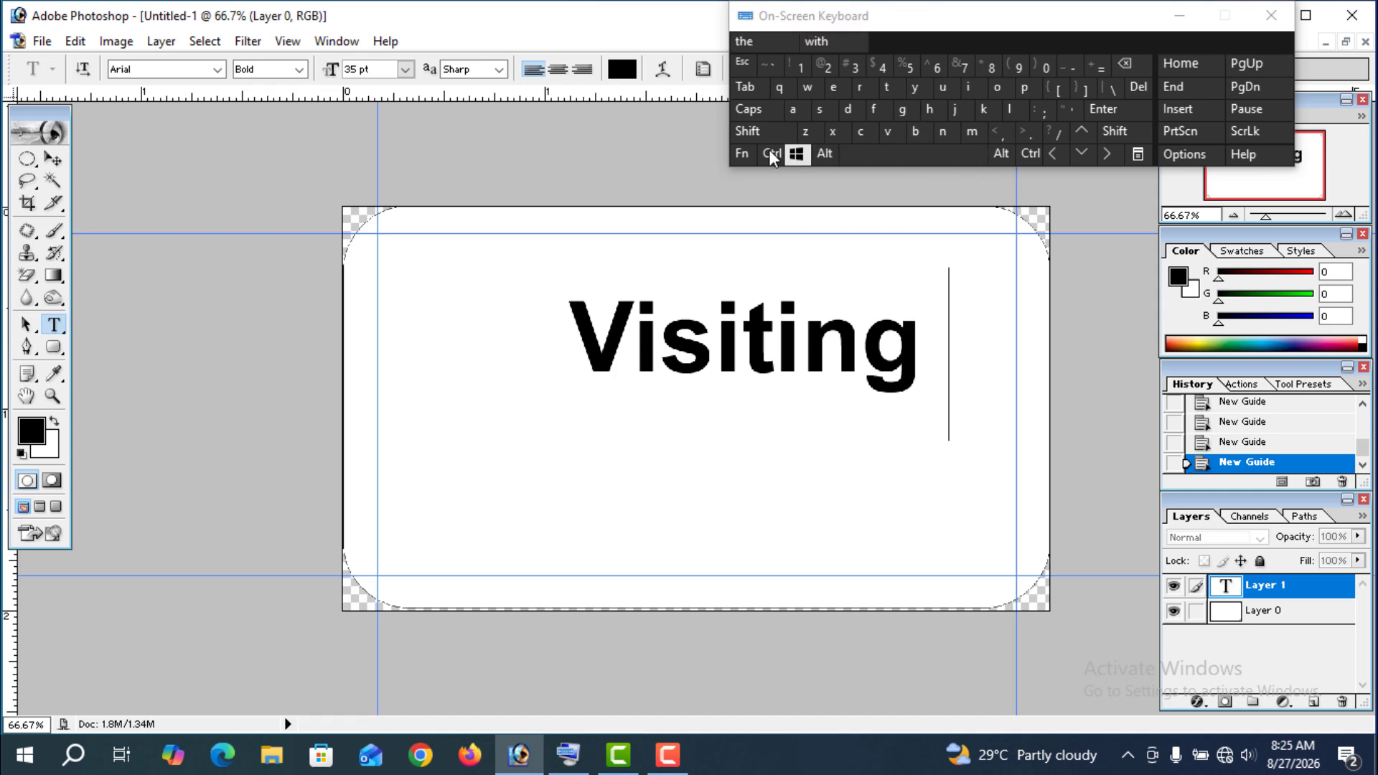
click(744, 132)
click(862, 132)
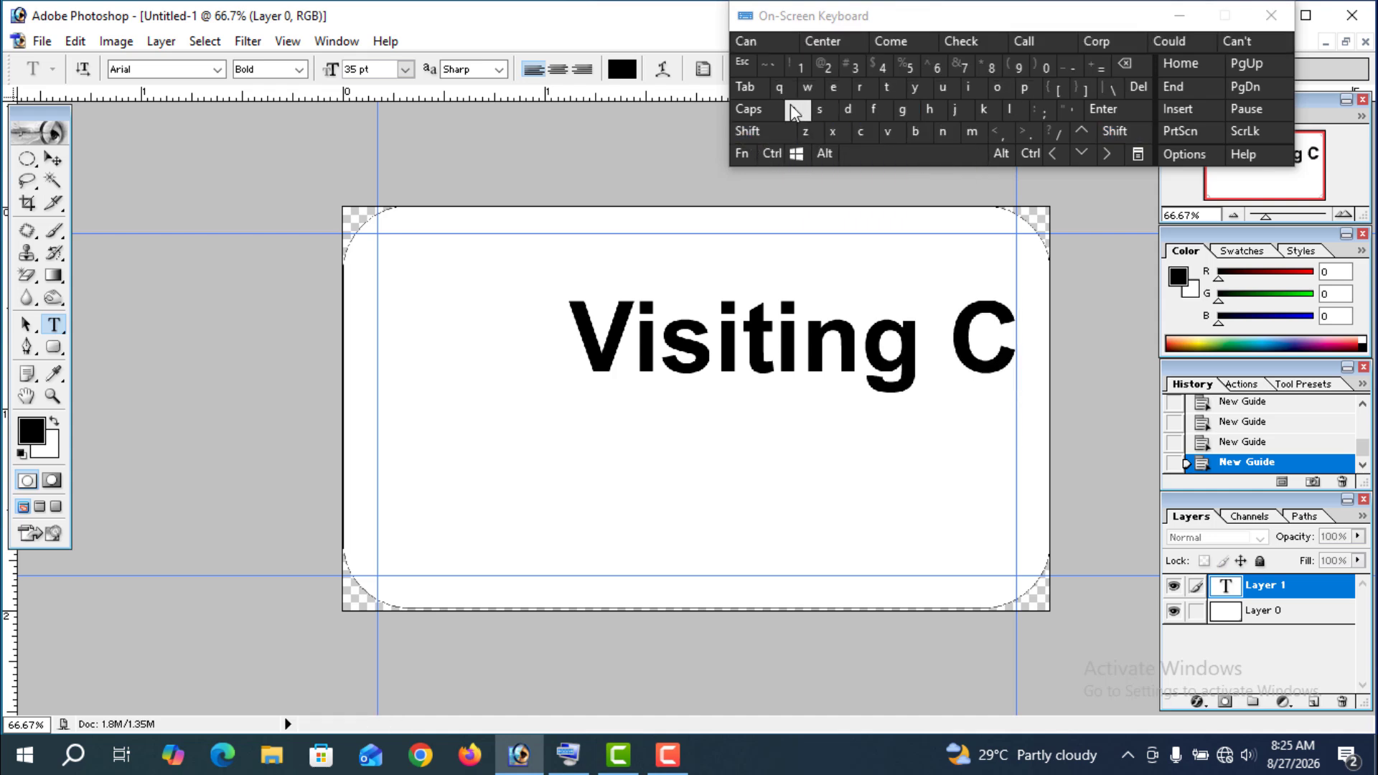
click(792, 109)
click(859, 87)
click(849, 109)
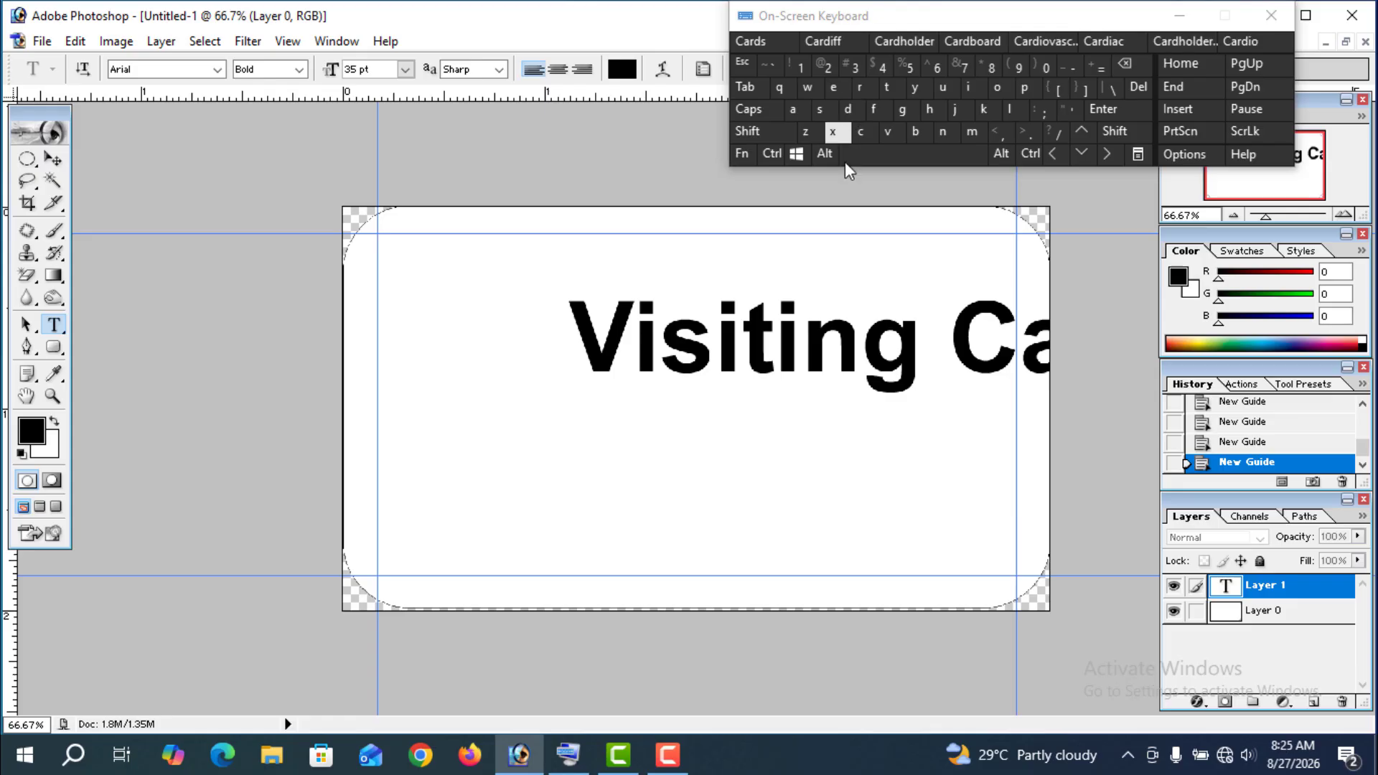
click(1267, 17)
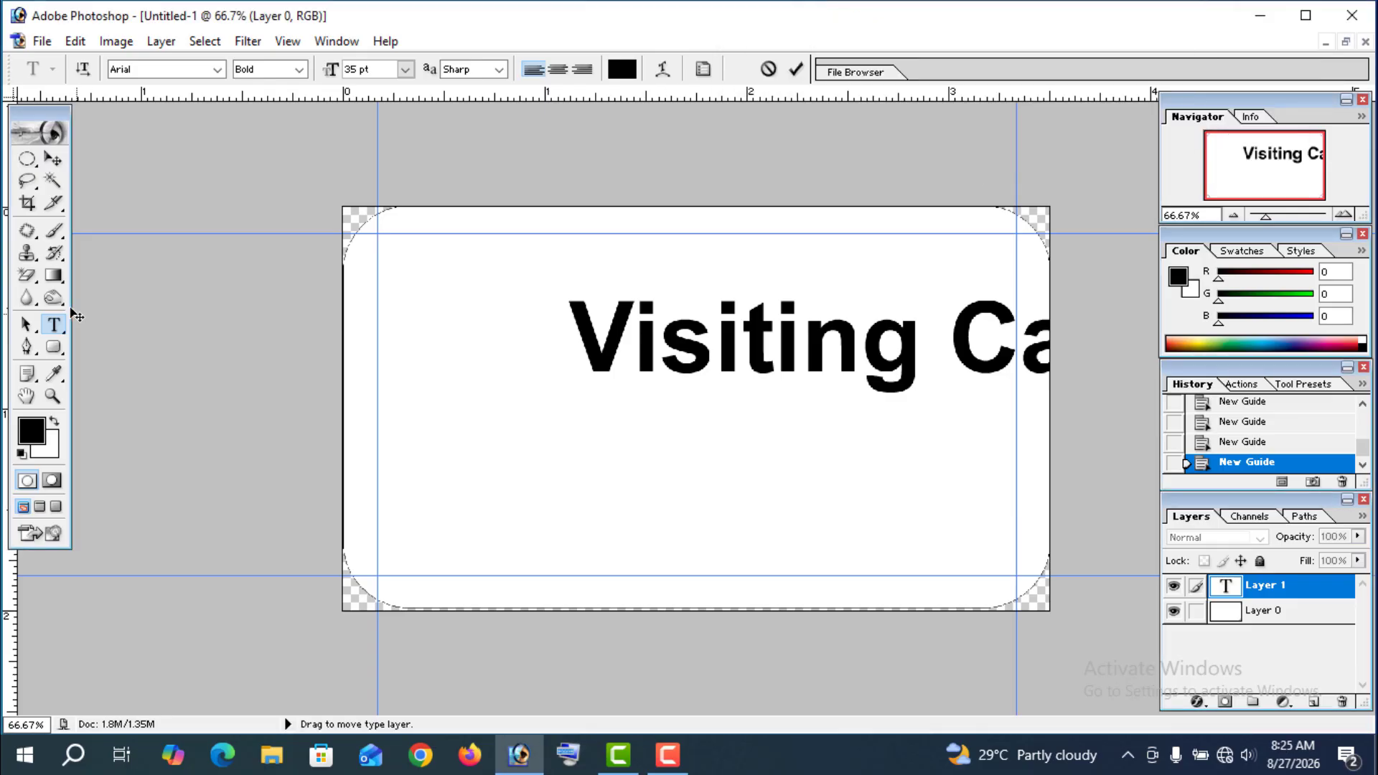
click(53, 158)
drag(709, 344, 592, 404)
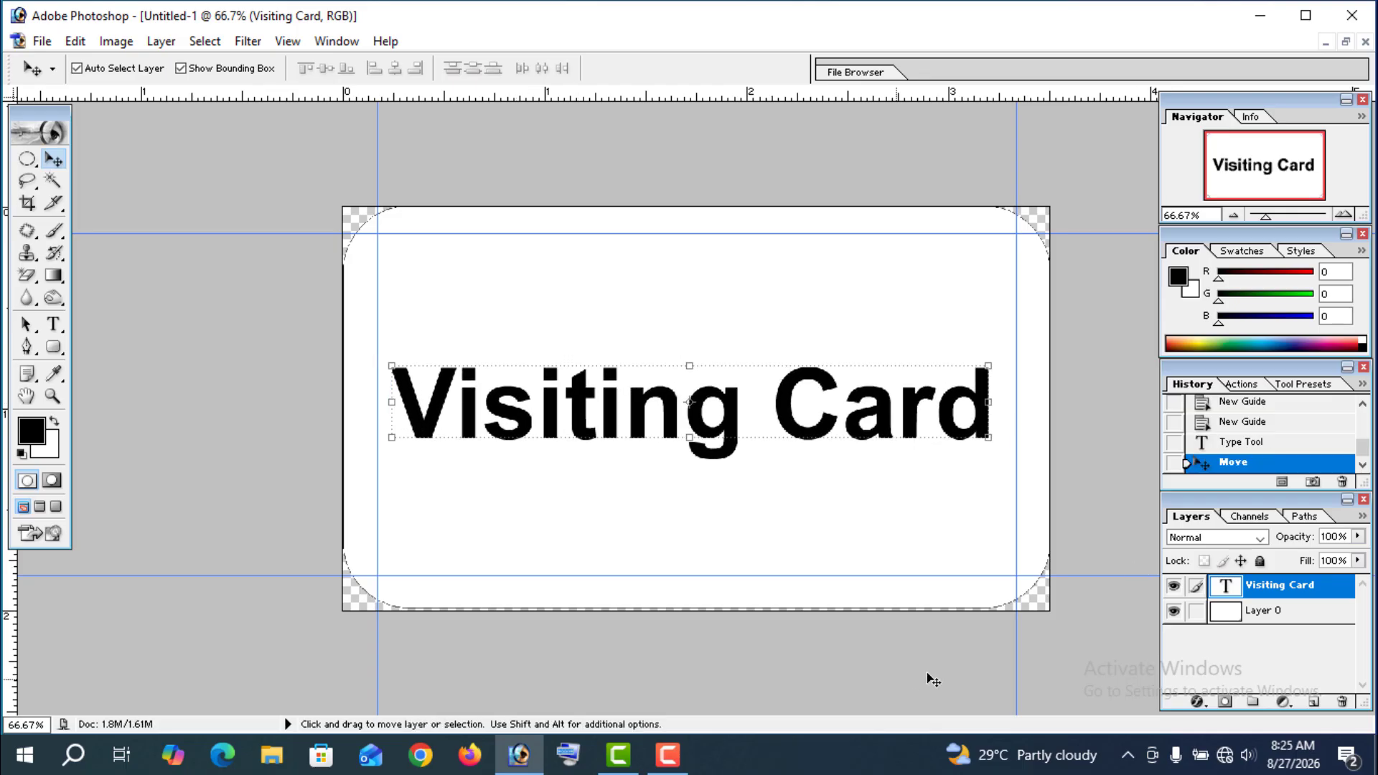
Step: Add a linear Gradient Overlay to the Visiting Card text layer using the violet, green and orange preset
right_click(1290, 590)
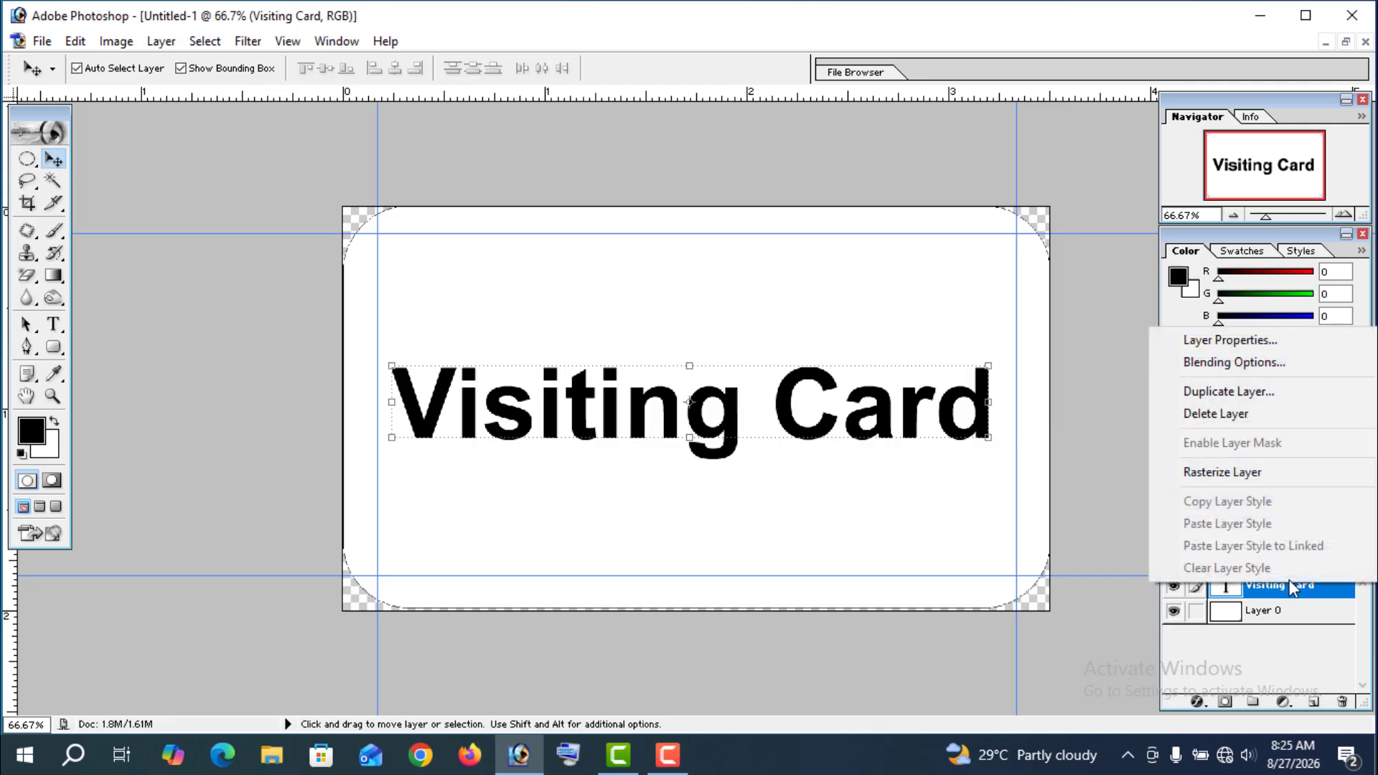
click(1226, 362)
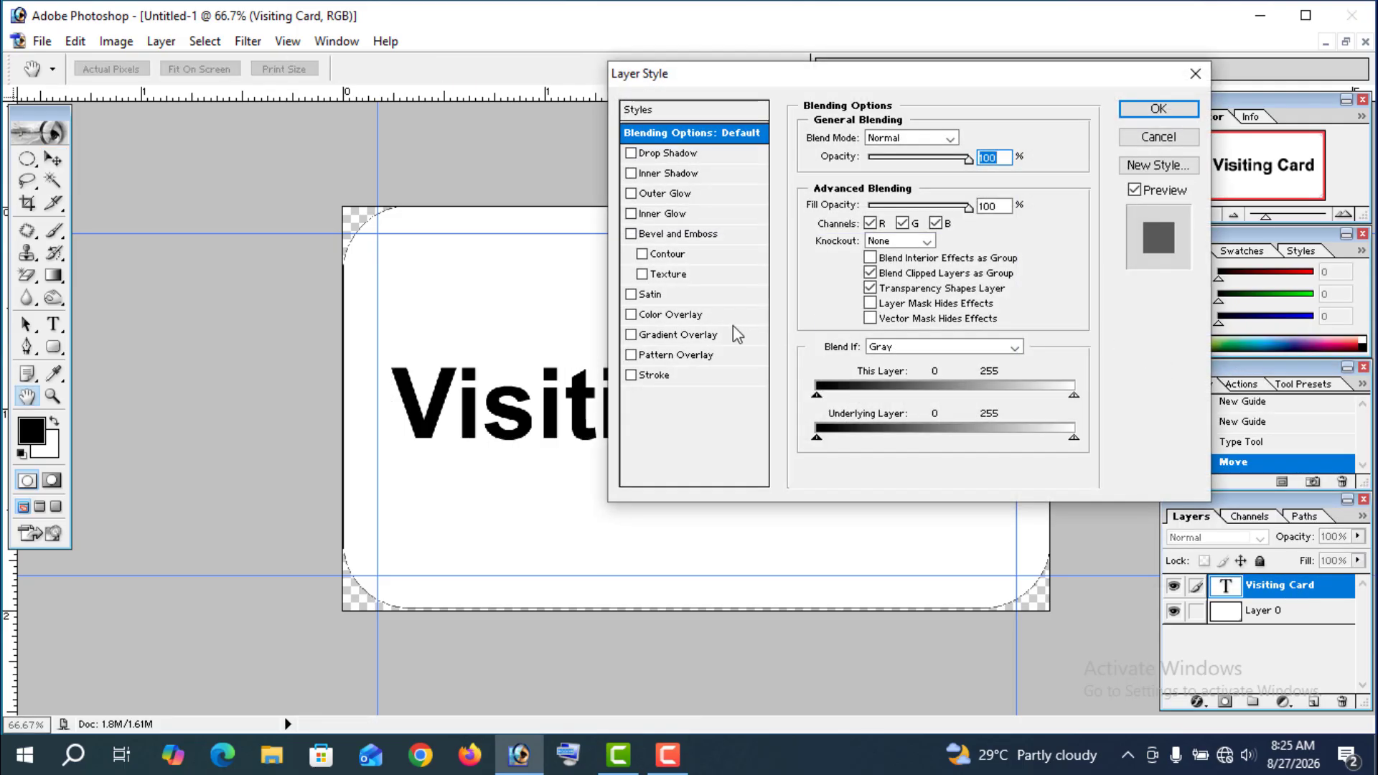
click(666, 336)
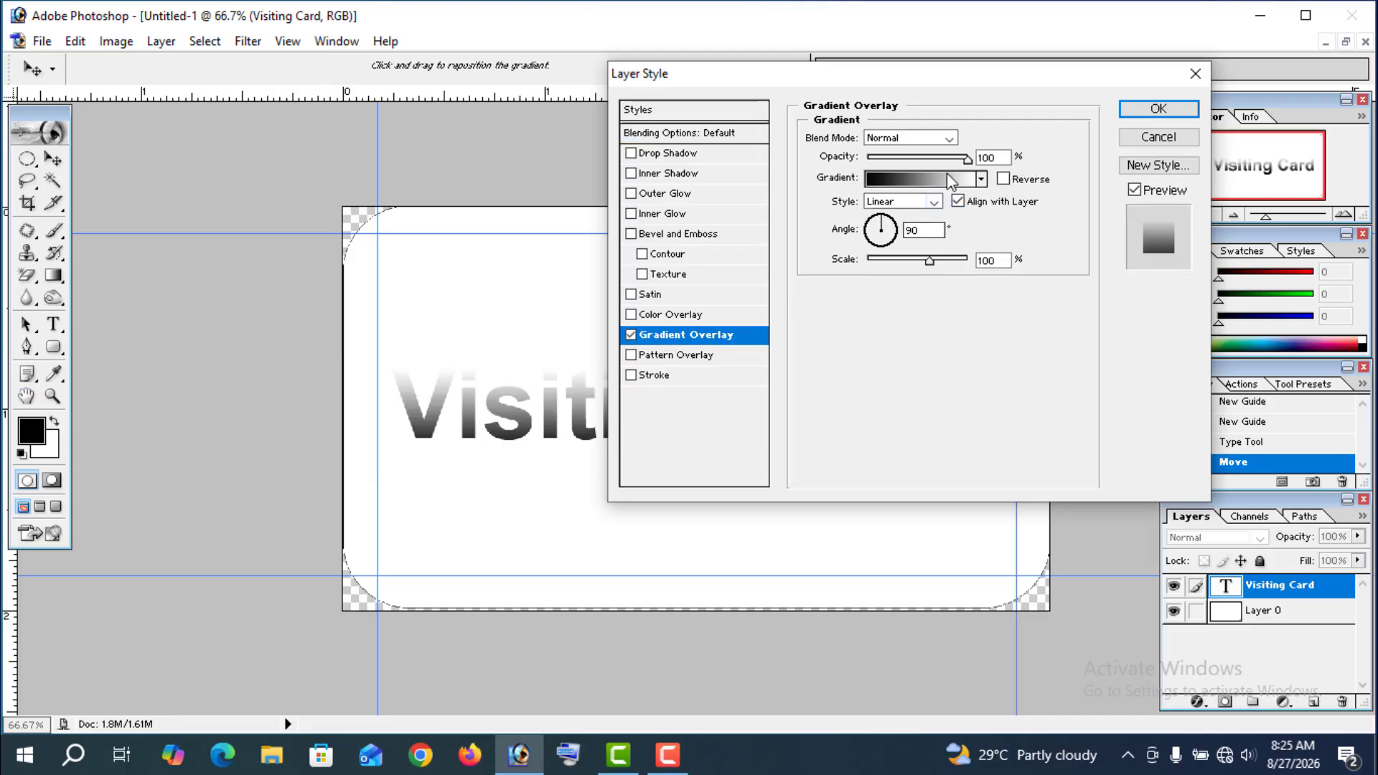
click(980, 179)
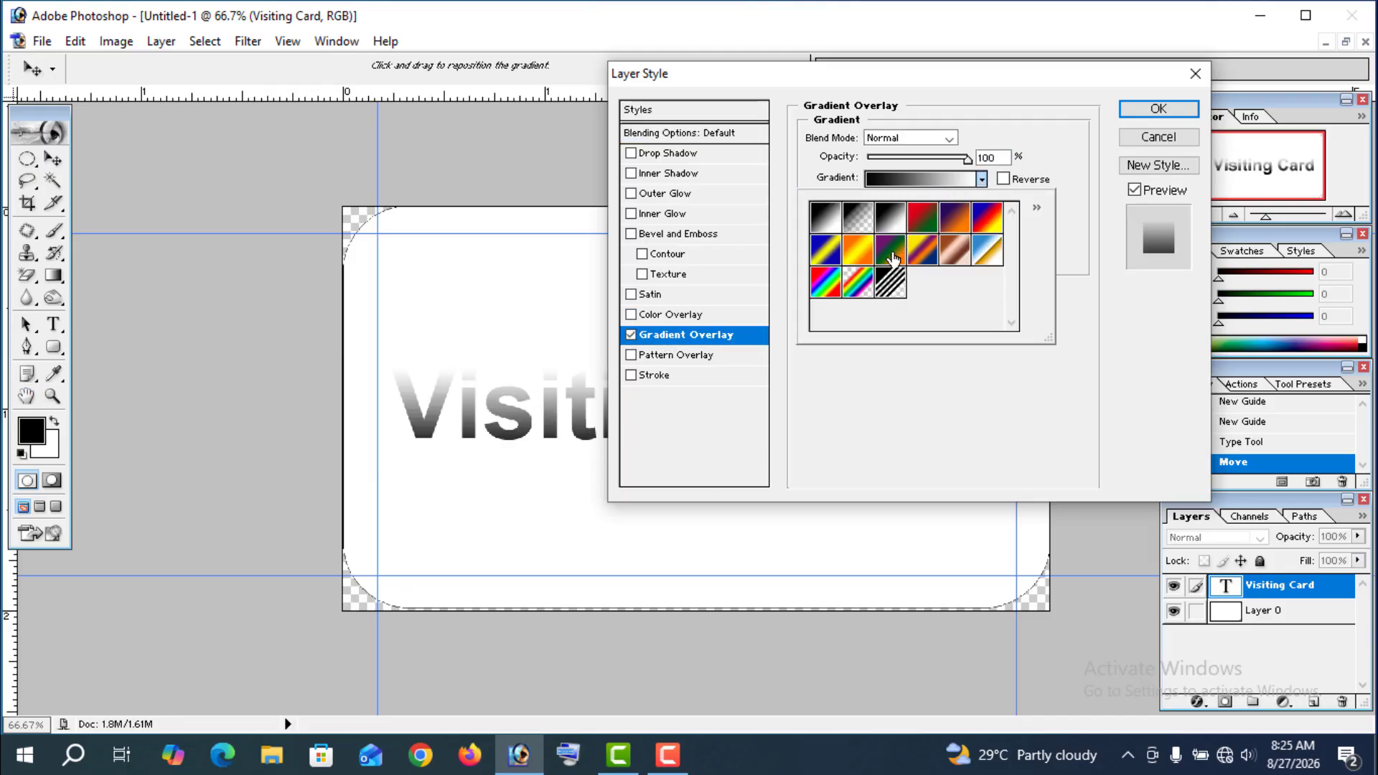
click(890, 249)
Step: Add a black 6 px outside Stroke to the Visiting Card text and apply the layer style
click(656, 375)
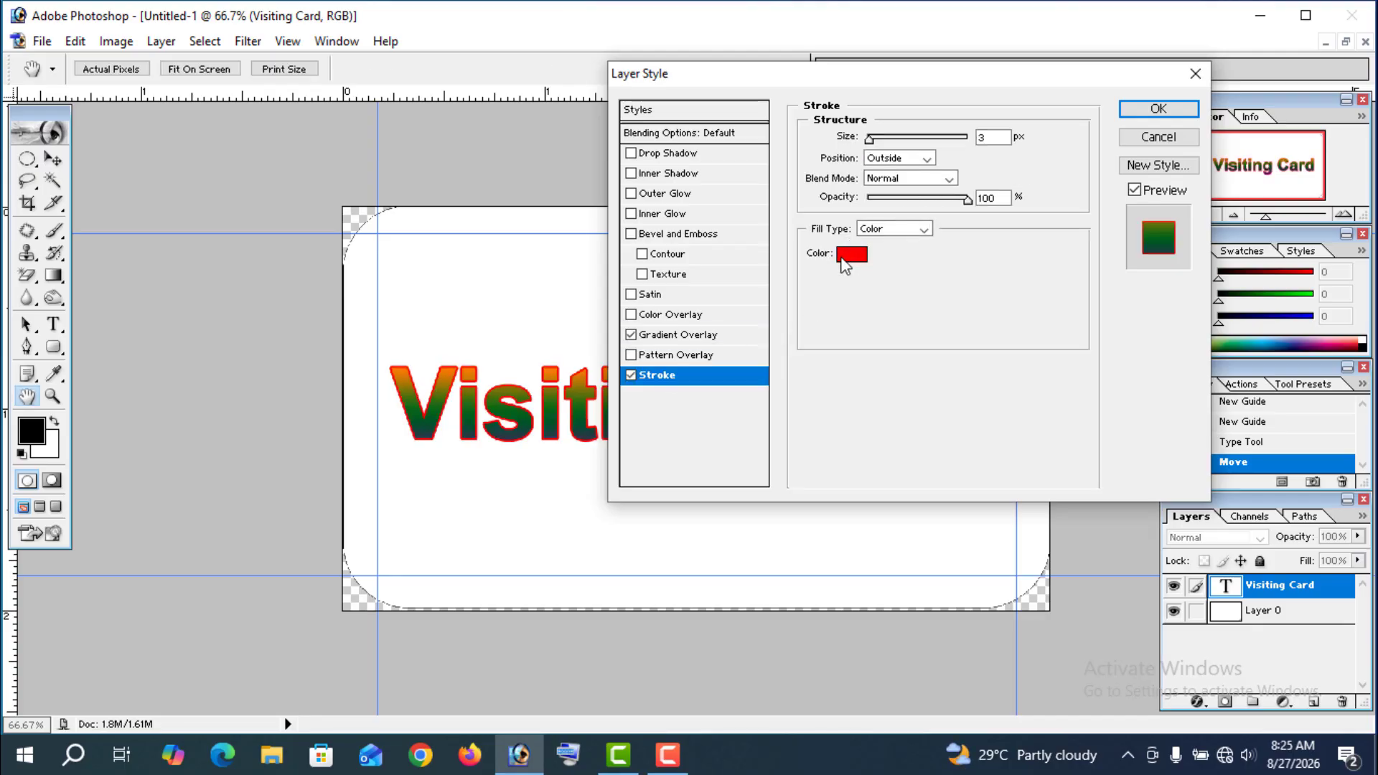
click(847, 256)
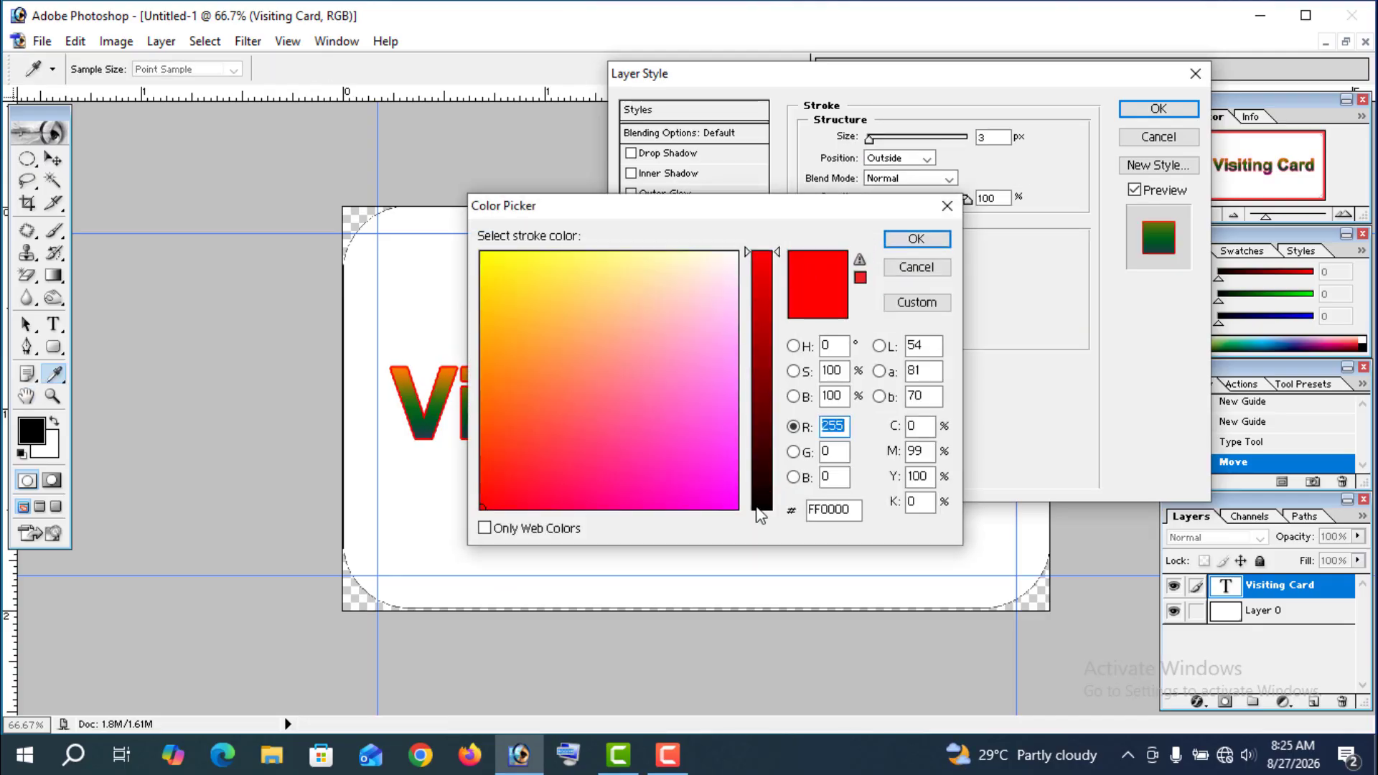
click(759, 510)
click(916, 238)
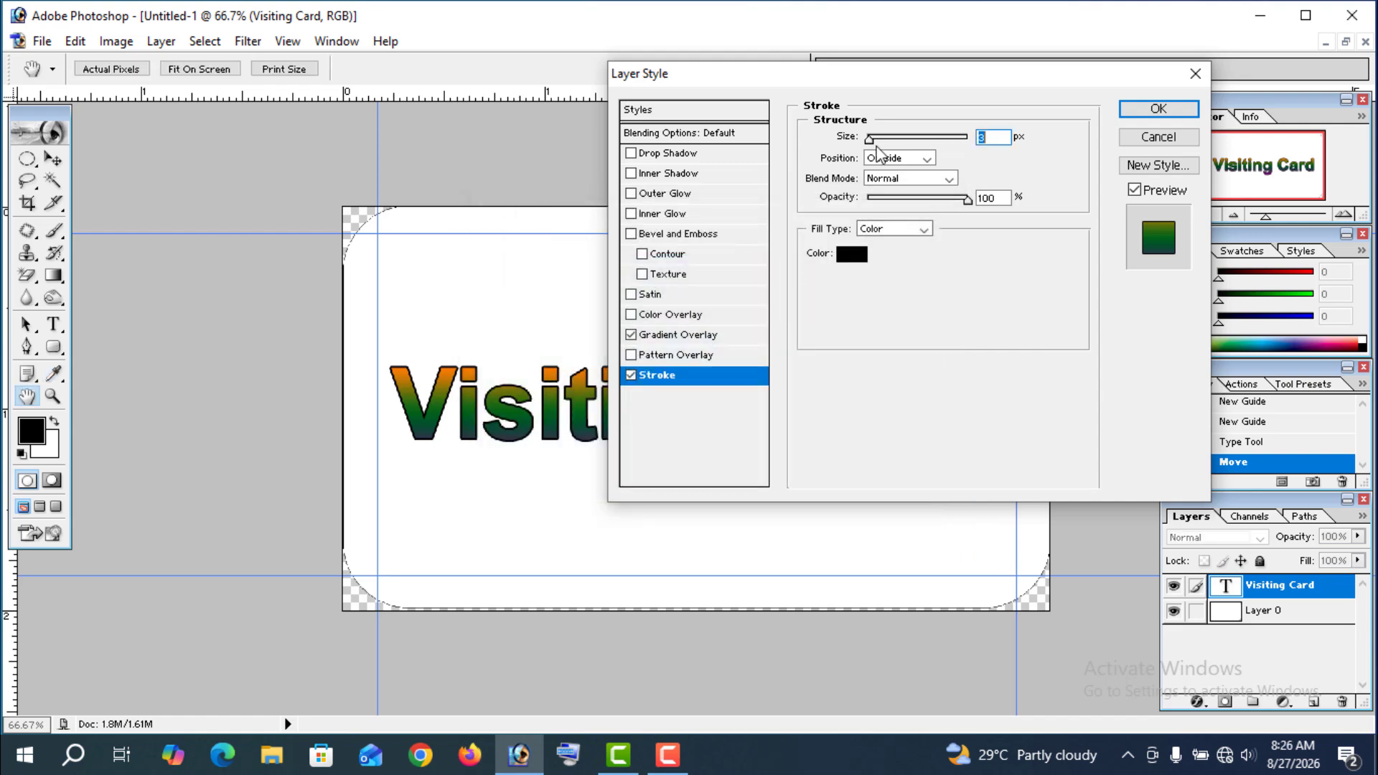
key(Up)
key(Up)
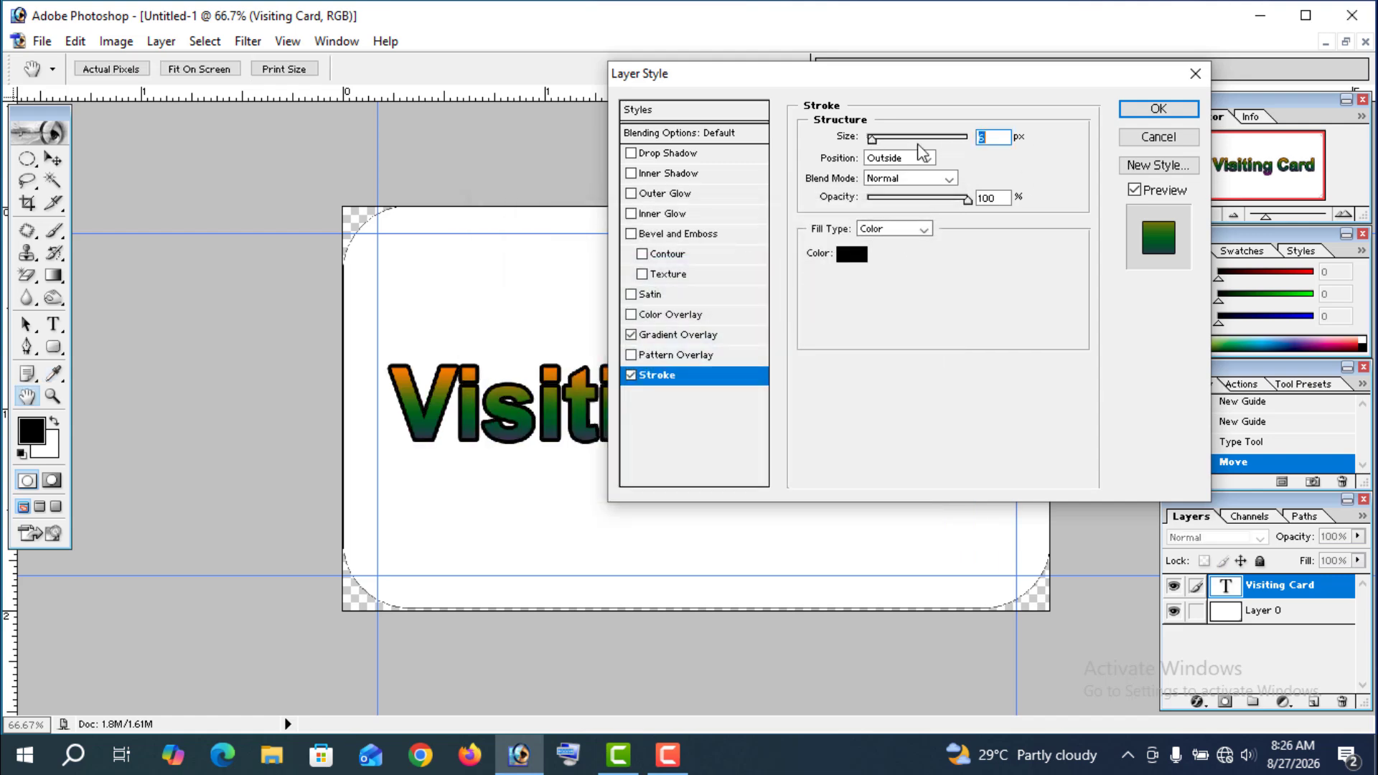
click(1158, 109)
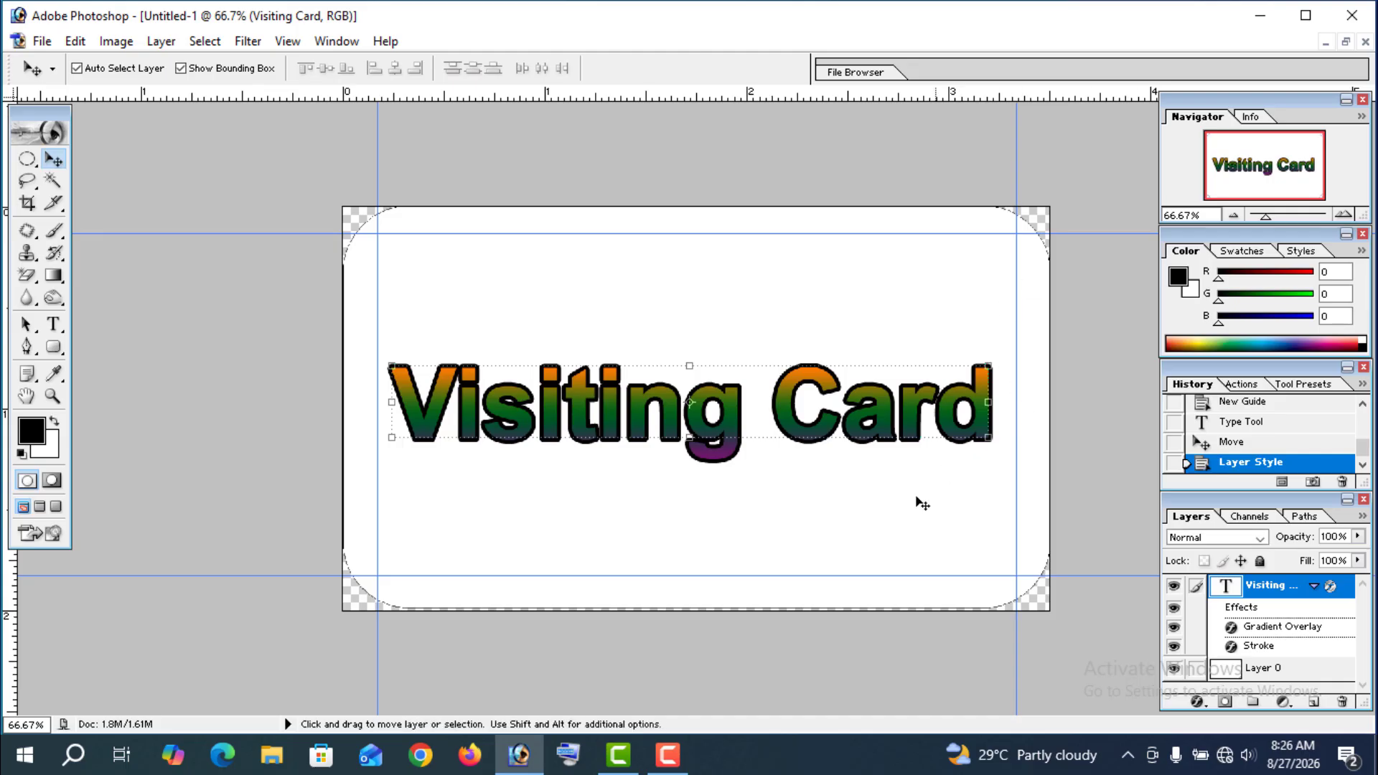
Step: Save a copy of the card to the Desktop as a PNG named 5 with no interlacing
click(668, 556)
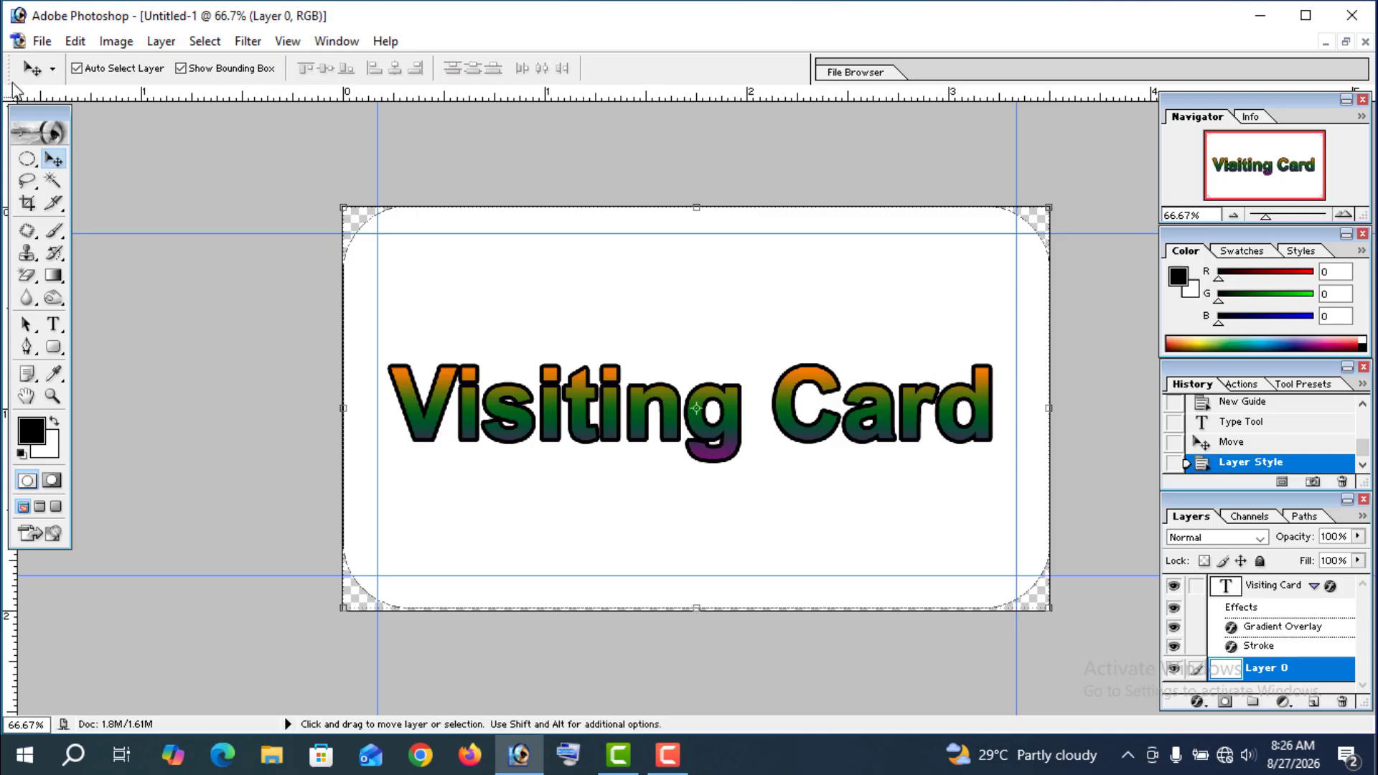
click(42, 41)
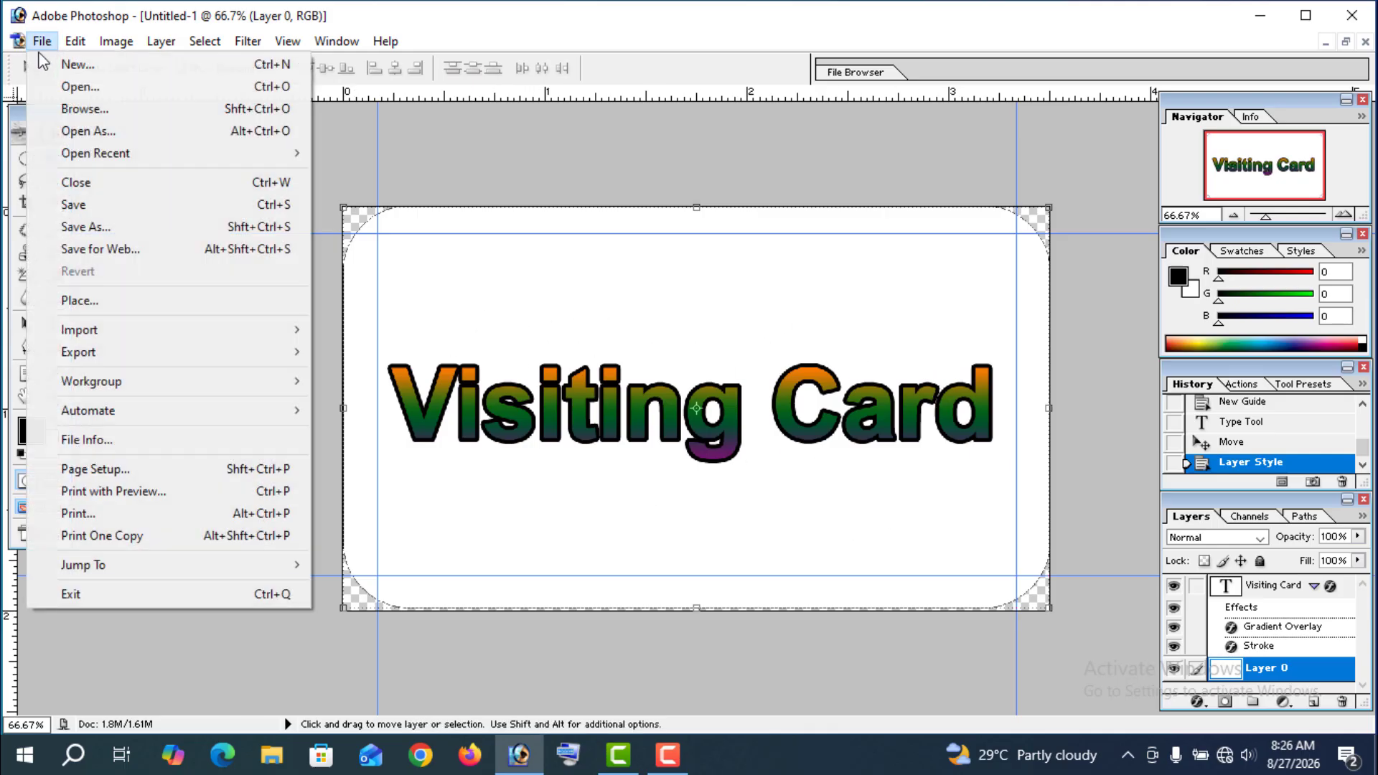
click(91, 227)
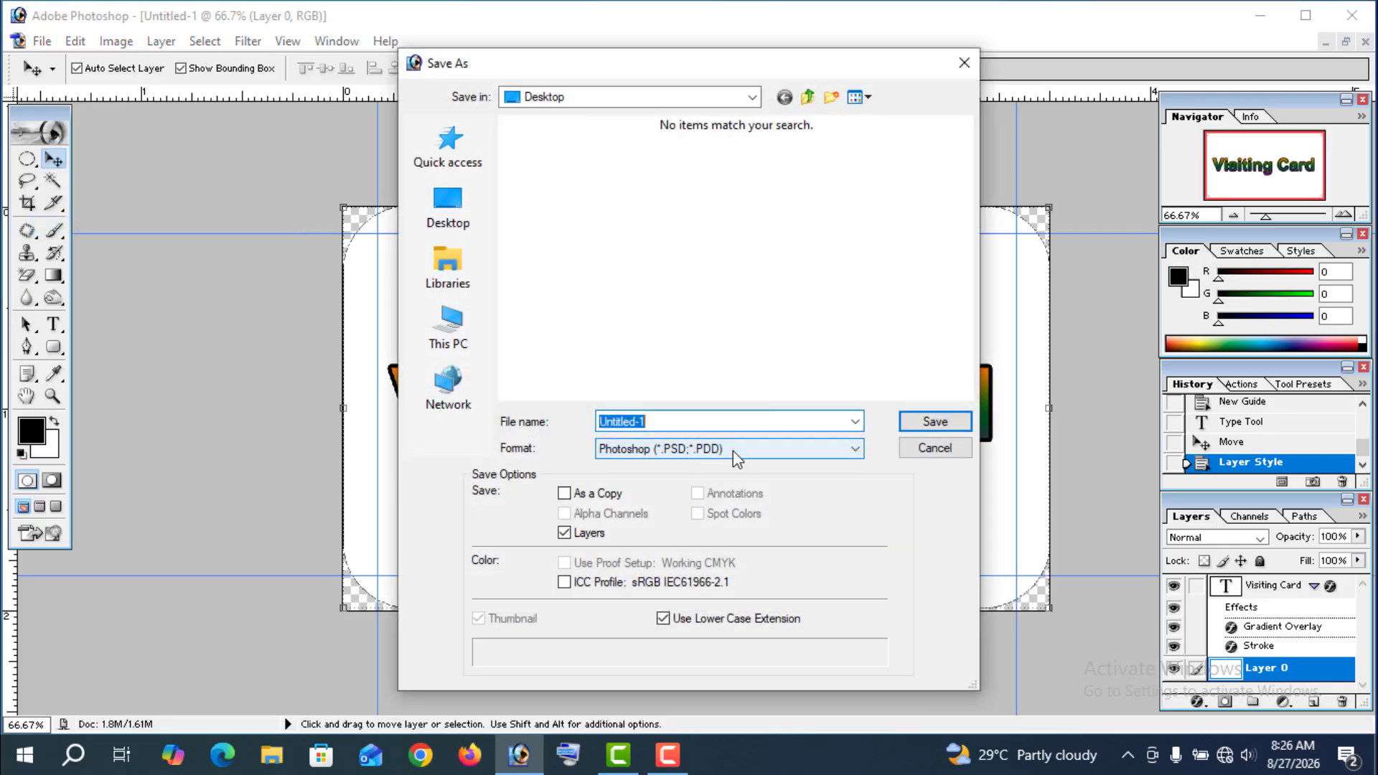
click(734, 451)
click(663, 611)
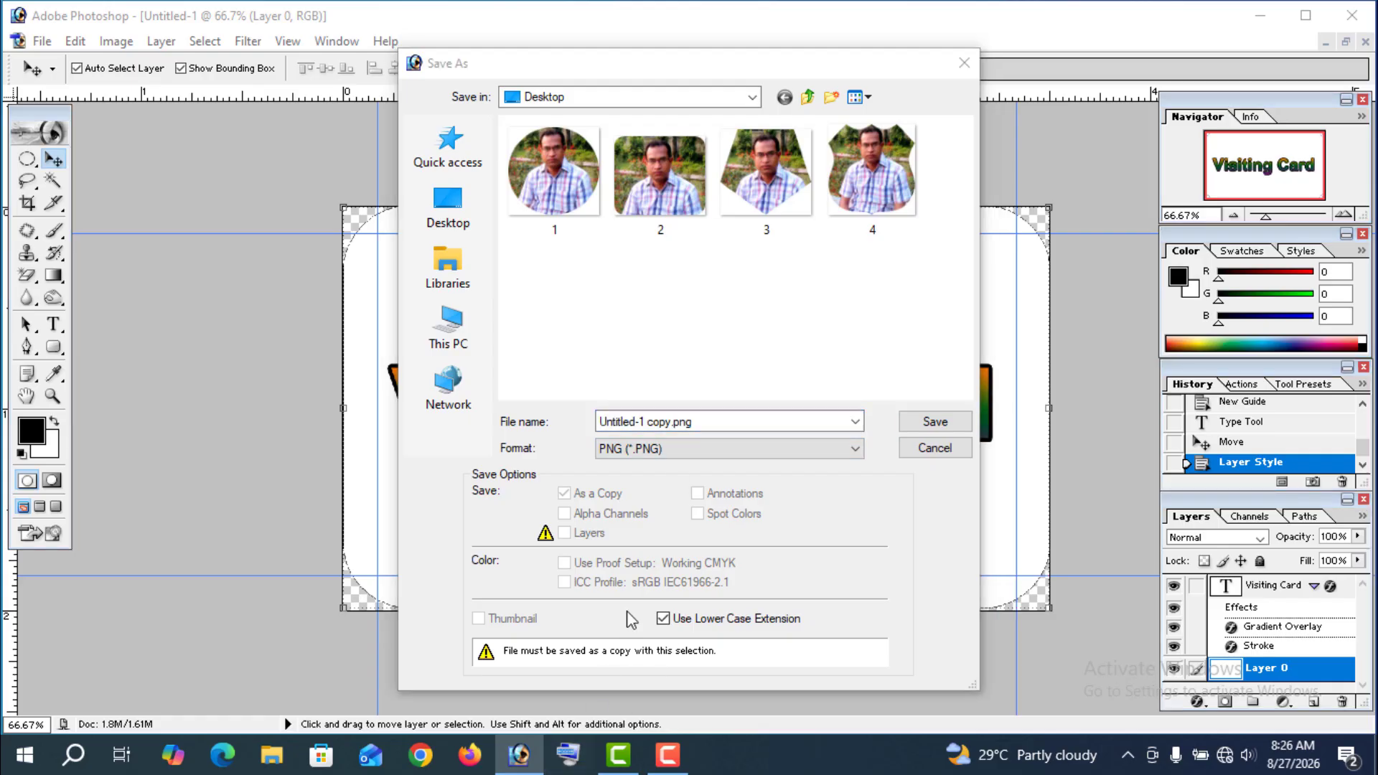
drag(696, 423, 597, 420)
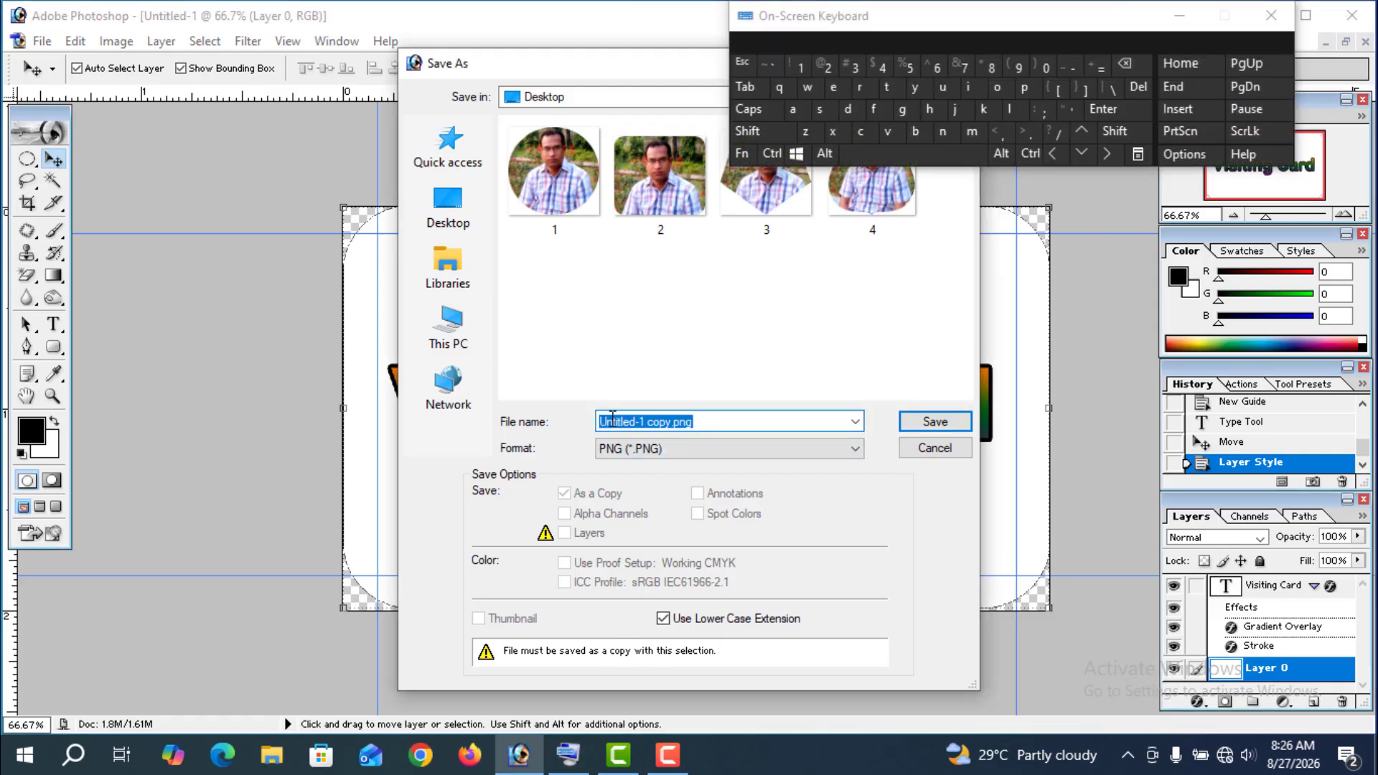
click(907, 67)
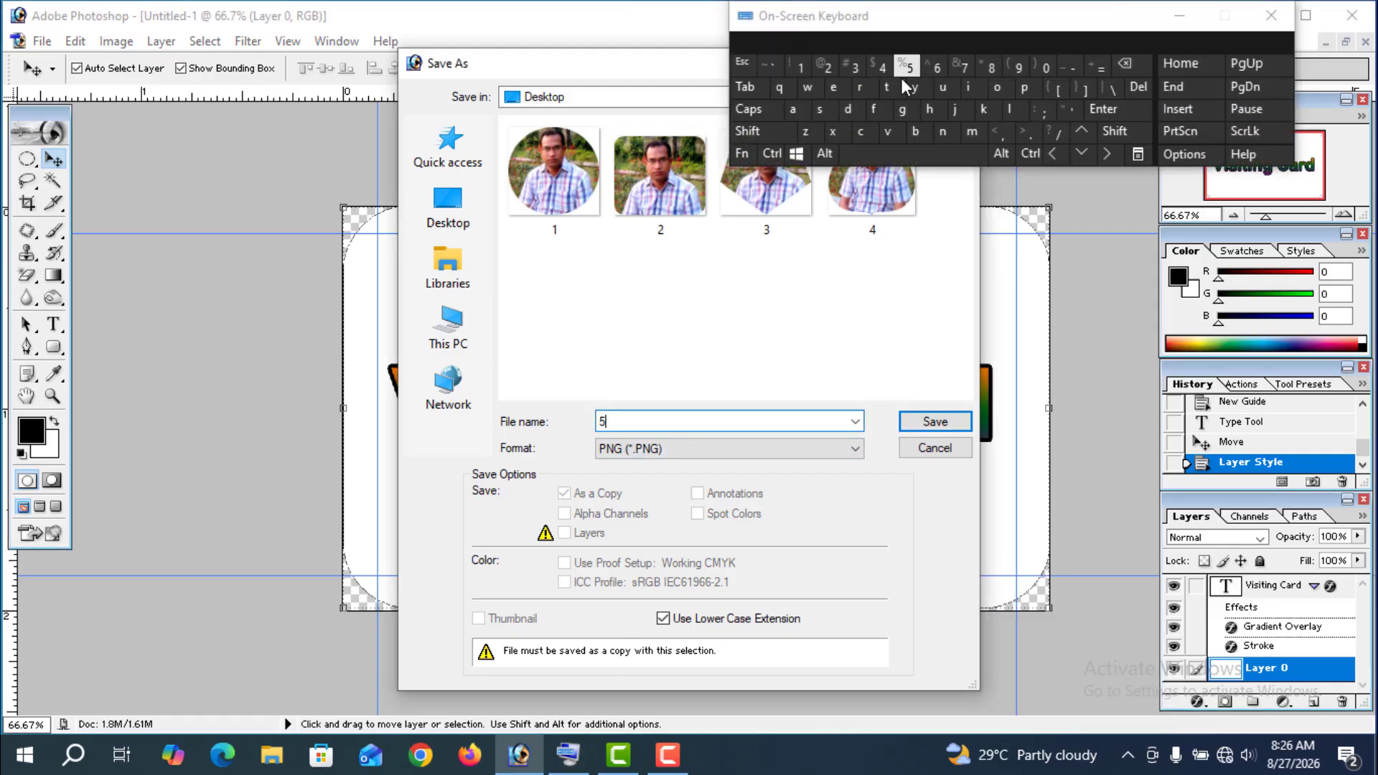
click(935, 422)
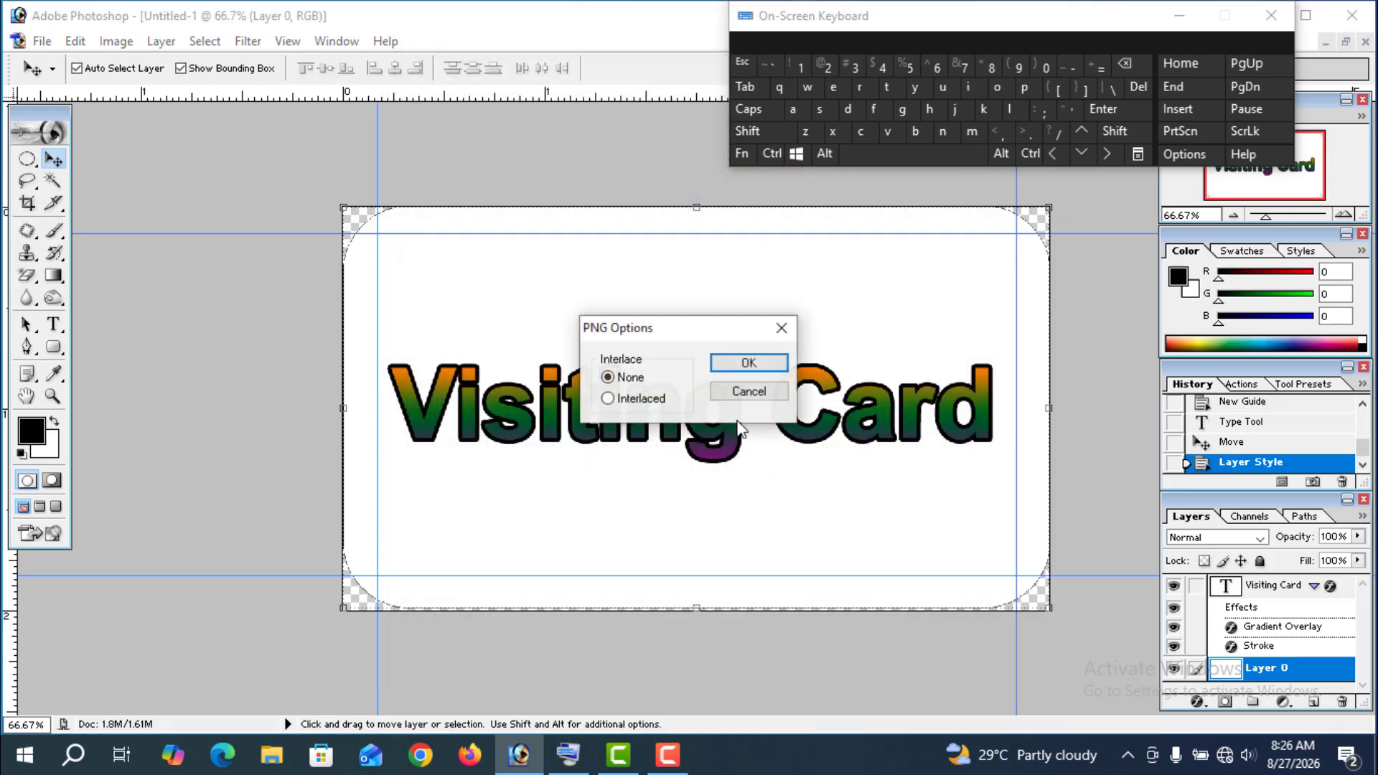
click(764, 361)
click(1271, 15)
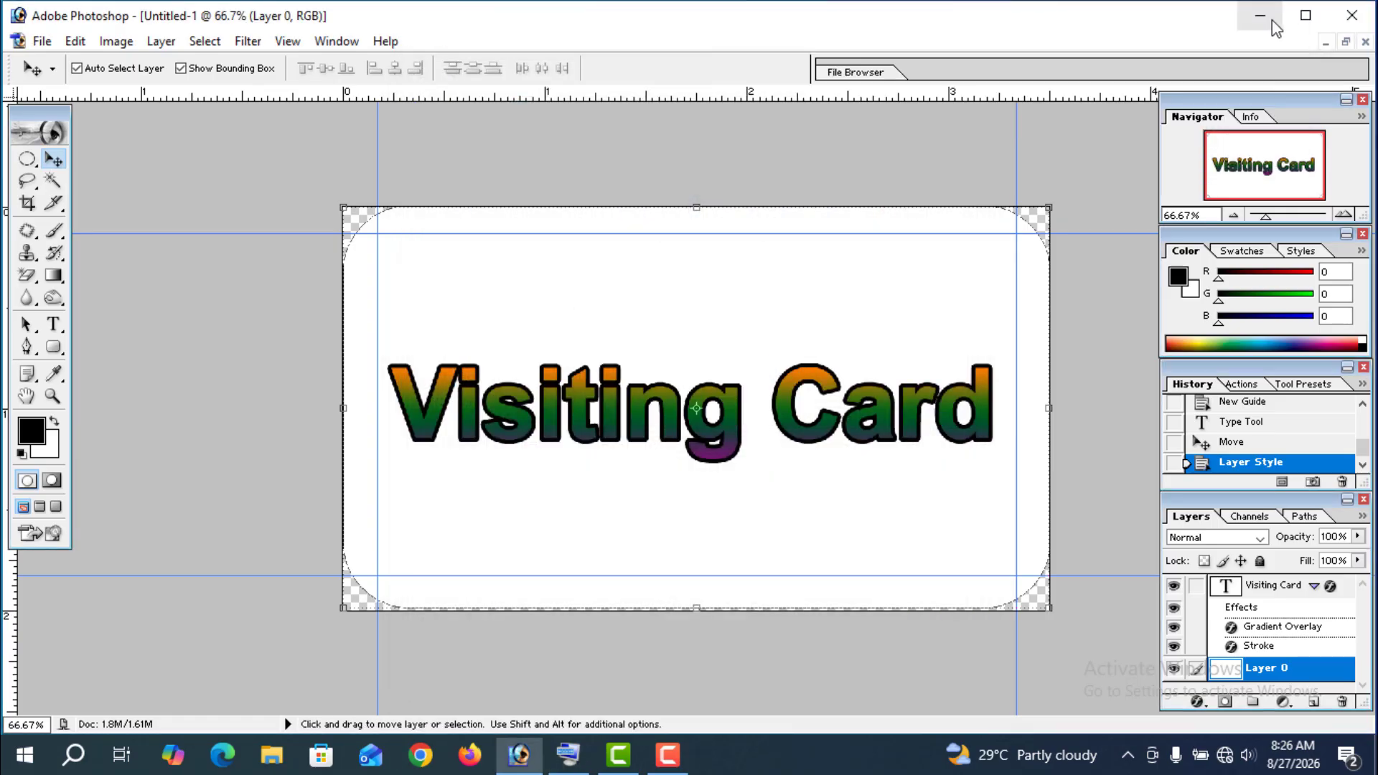
Step: Switch to the desktop, place file 5 beside image 4, and open it in the image viewer
click(1260, 17)
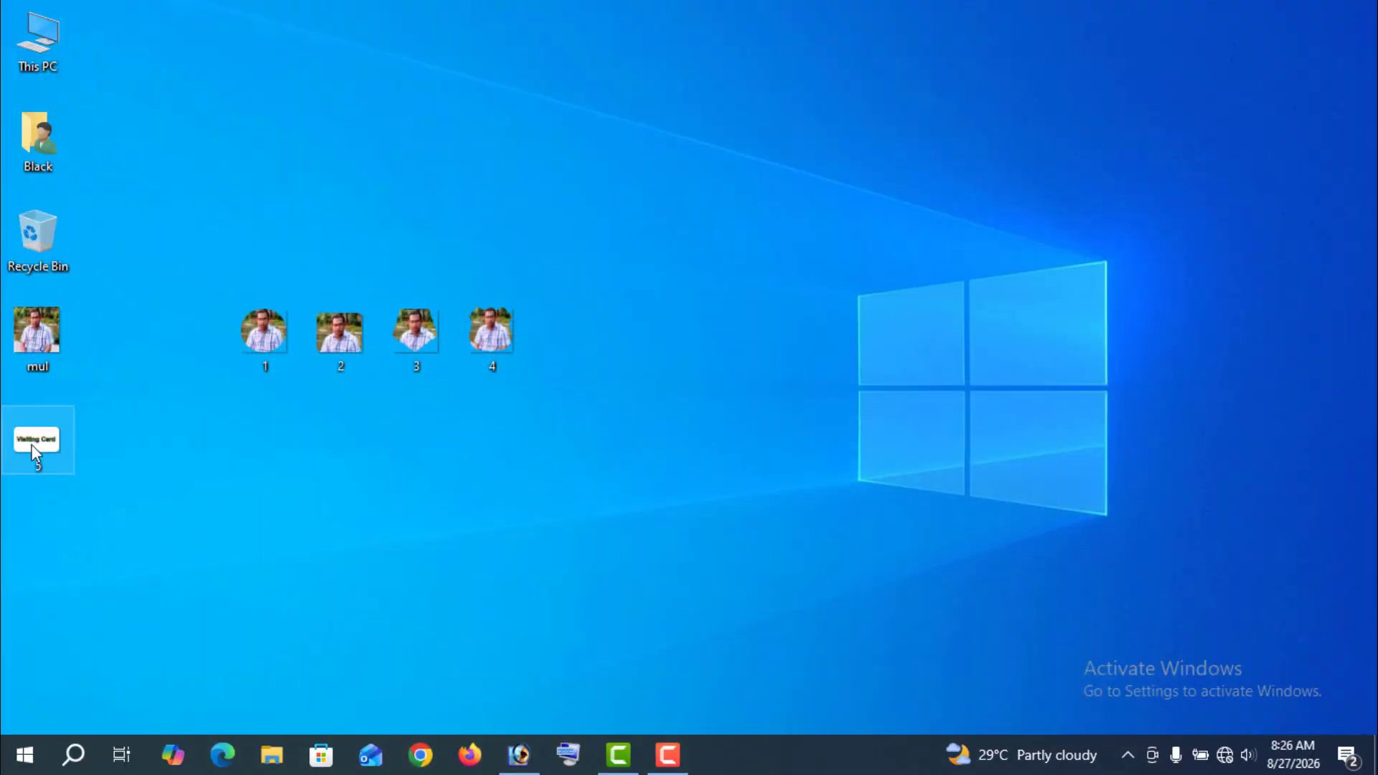
drag(37, 443, 557, 328)
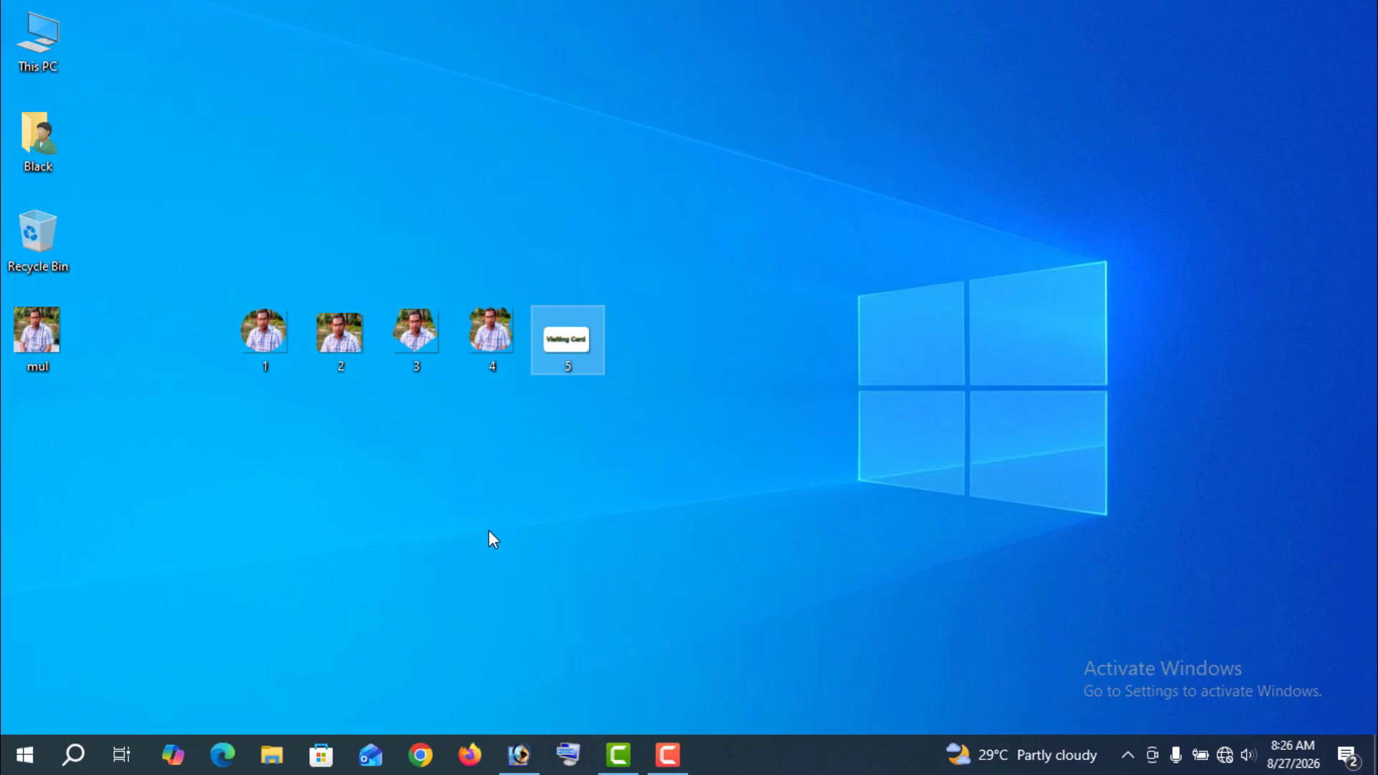
double_click(561, 342)
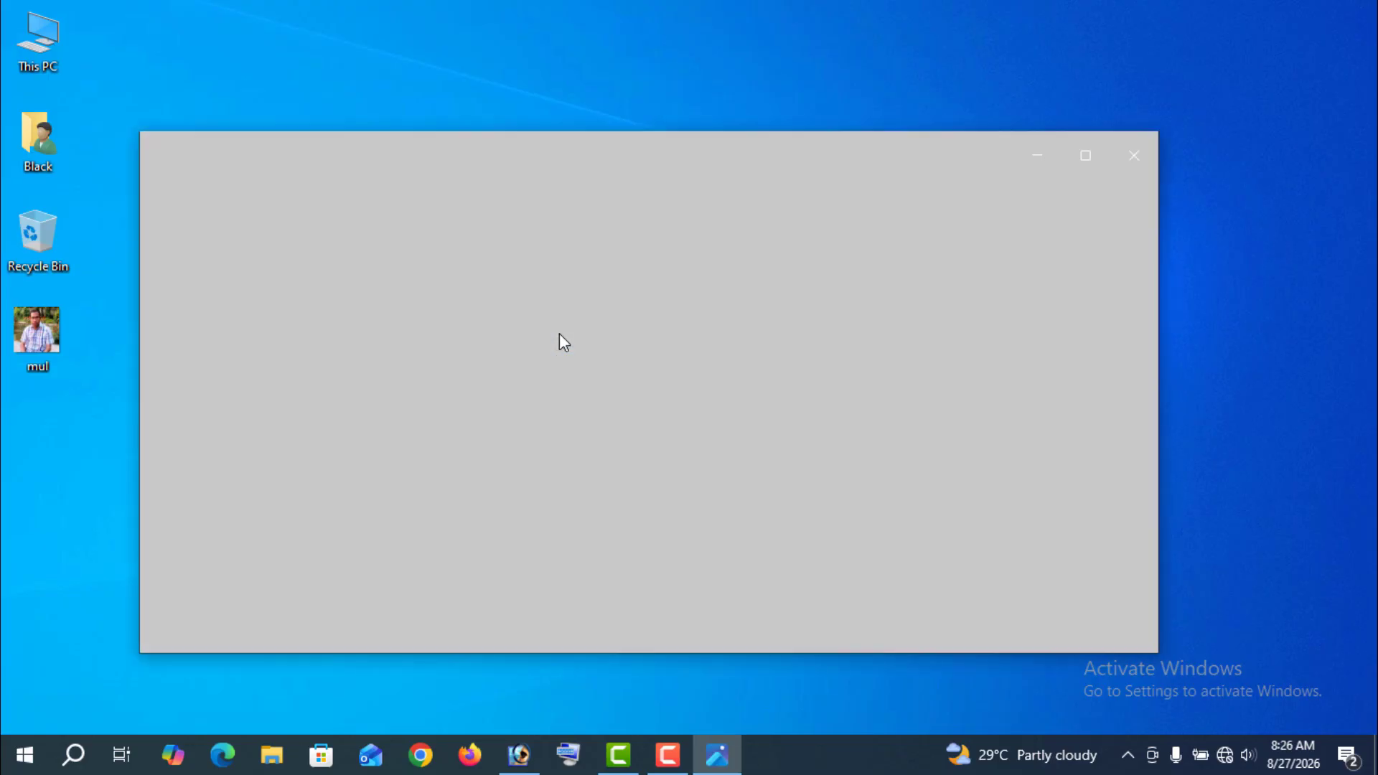